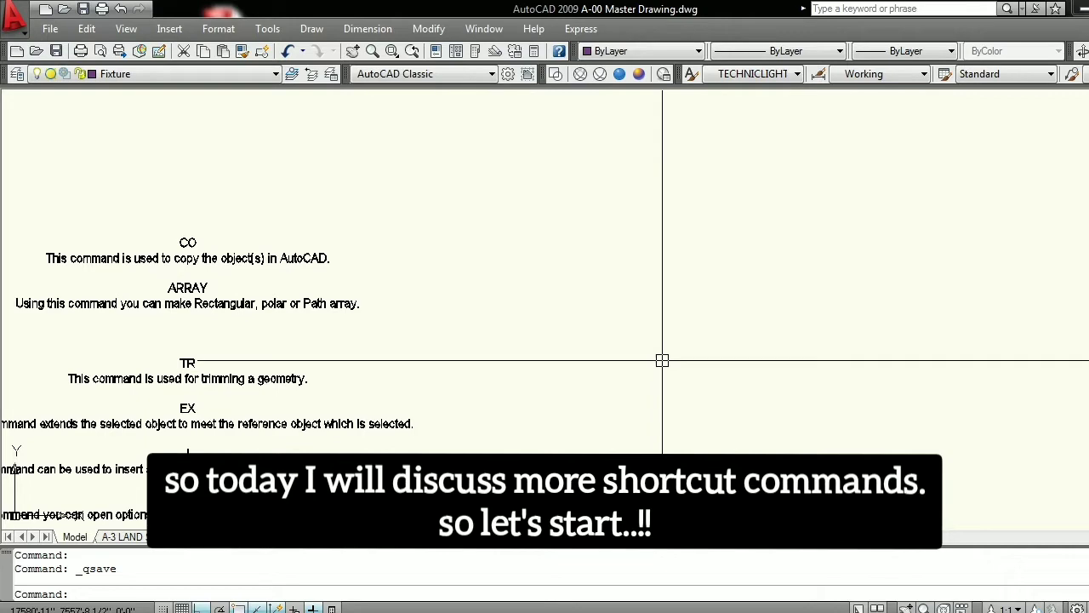
- Assign the vertical line beside the command notes to the Walls 01 layer
scroll(40, 264, "up", 3)
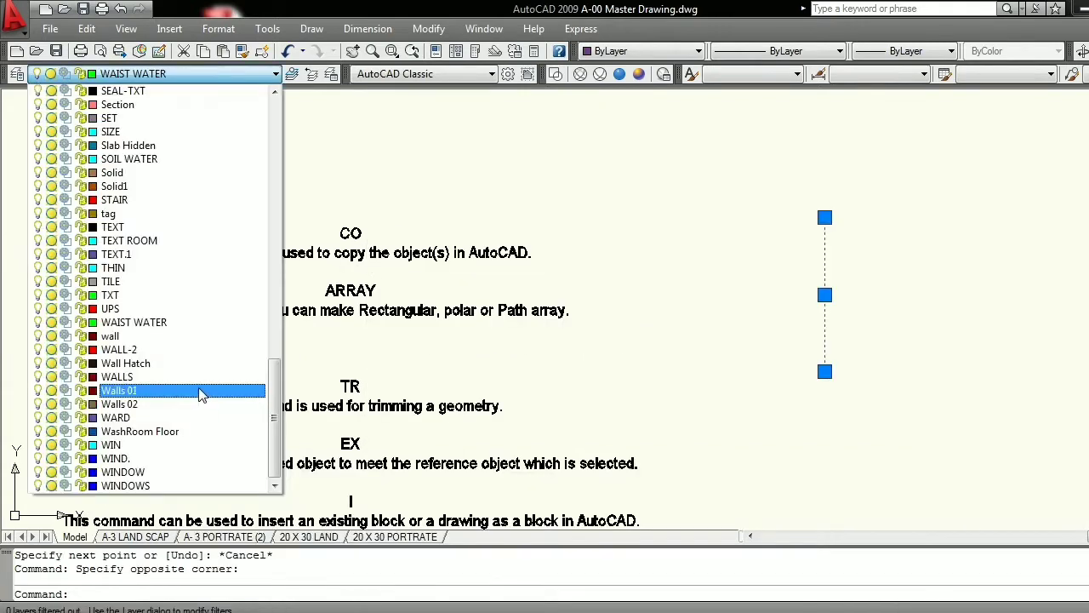
left_click(199, 392)
key("Escape")
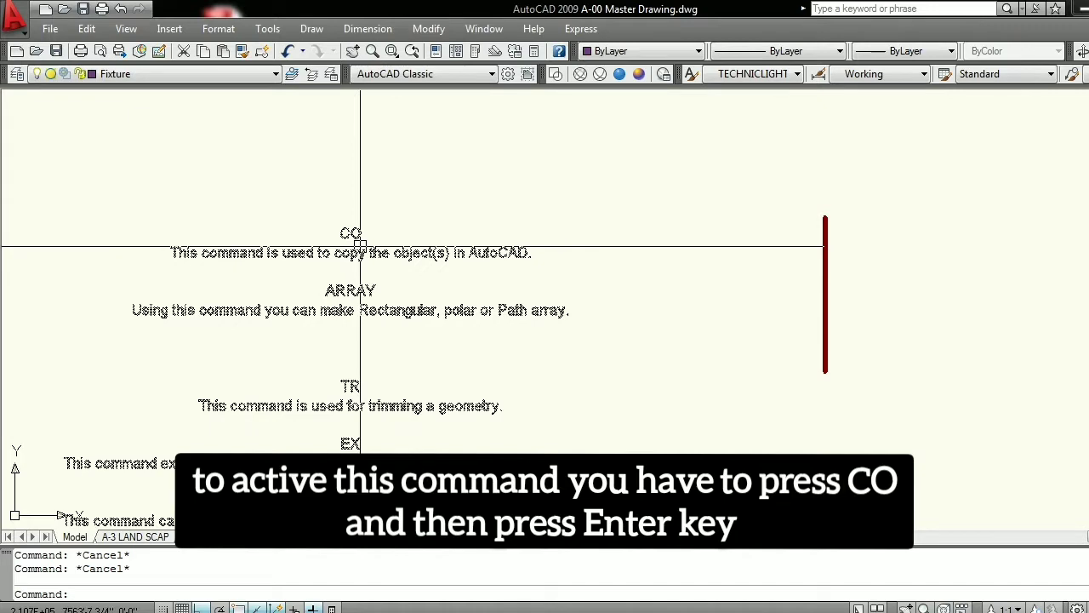
- Copy the vertical line from its lower end to a series of irregularly spaced positions in a horizontal row
type("co")
key("Return")
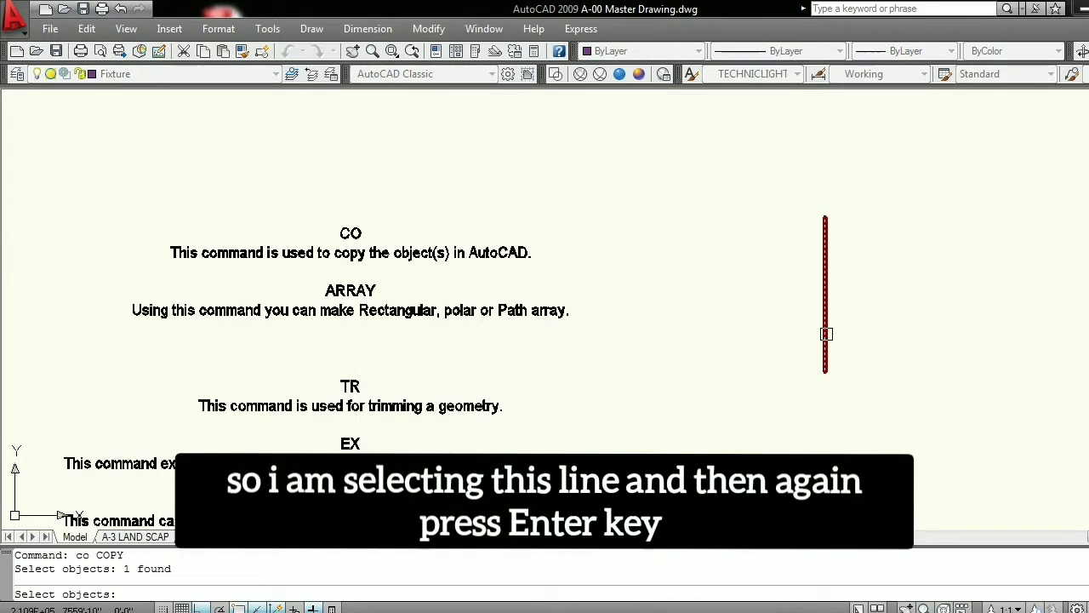
key("Return")
left_click(824, 368)
scroll(823, 366, "down", 4)
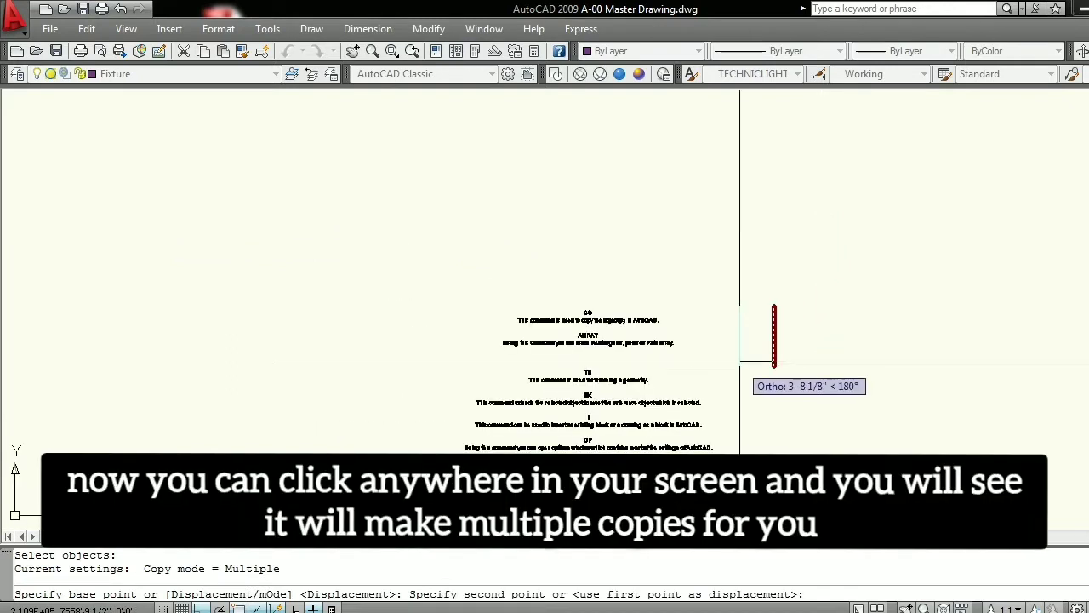
left_click(823, 384)
left_click(843, 384)
left_click(868, 384)
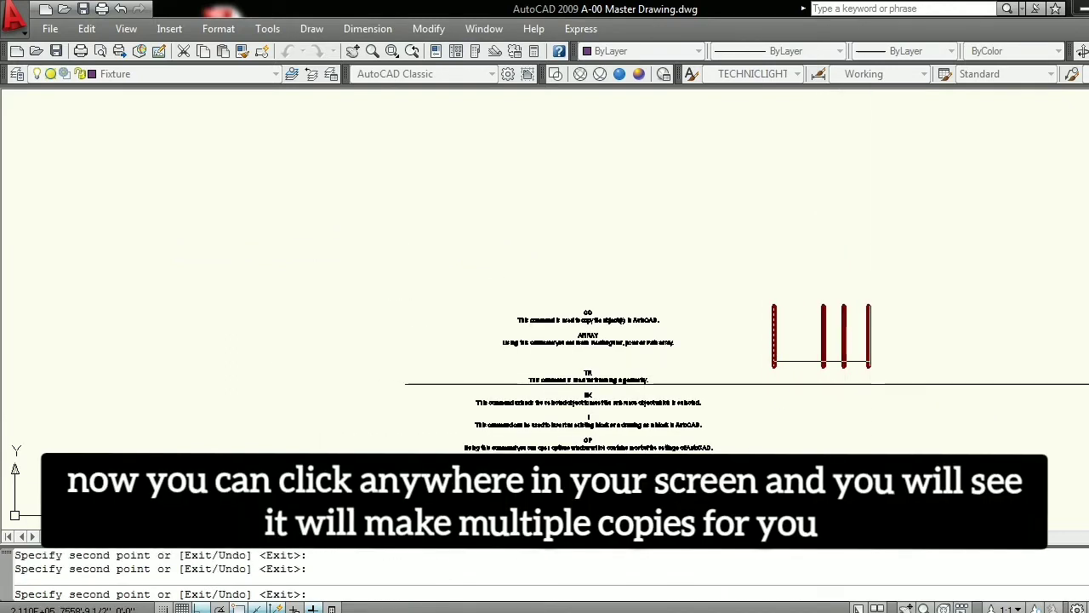
left_click(881, 384)
left_click(890, 383)
left_click(896, 384)
left_click(907, 385)
left_click(911, 386)
left_click(921, 388)
left_click(931, 390)
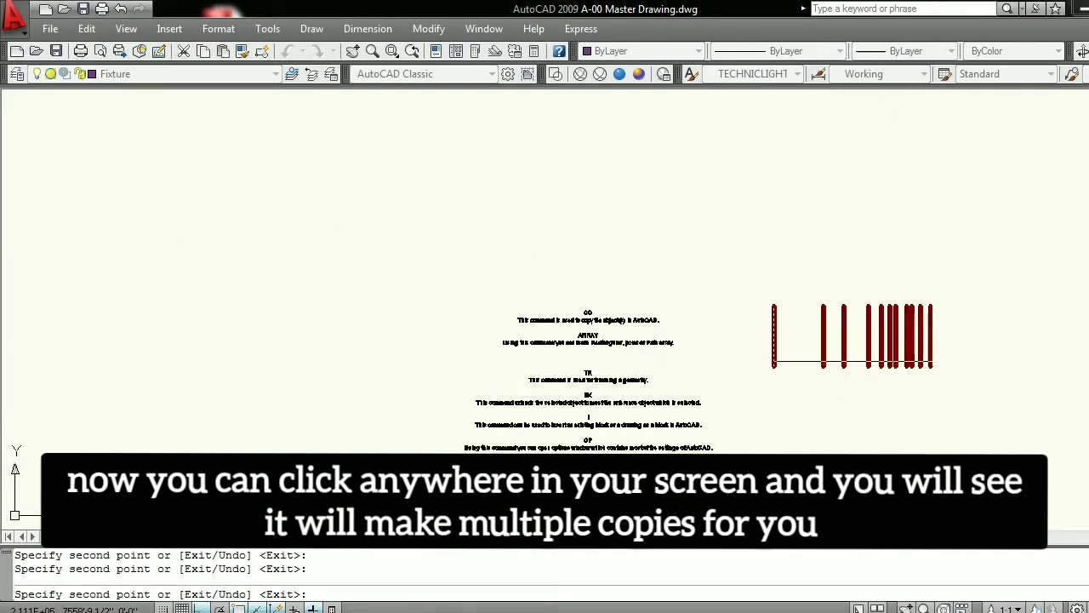
left_click(937, 392)
left_click(945, 394)
left_click(955, 395)
left_click(960, 396)
left_click(968, 398)
left_click(982, 403)
left_click(999, 405)
left_click(1008, 405)
left_click(1048, 388)
left_click(1054, 376)
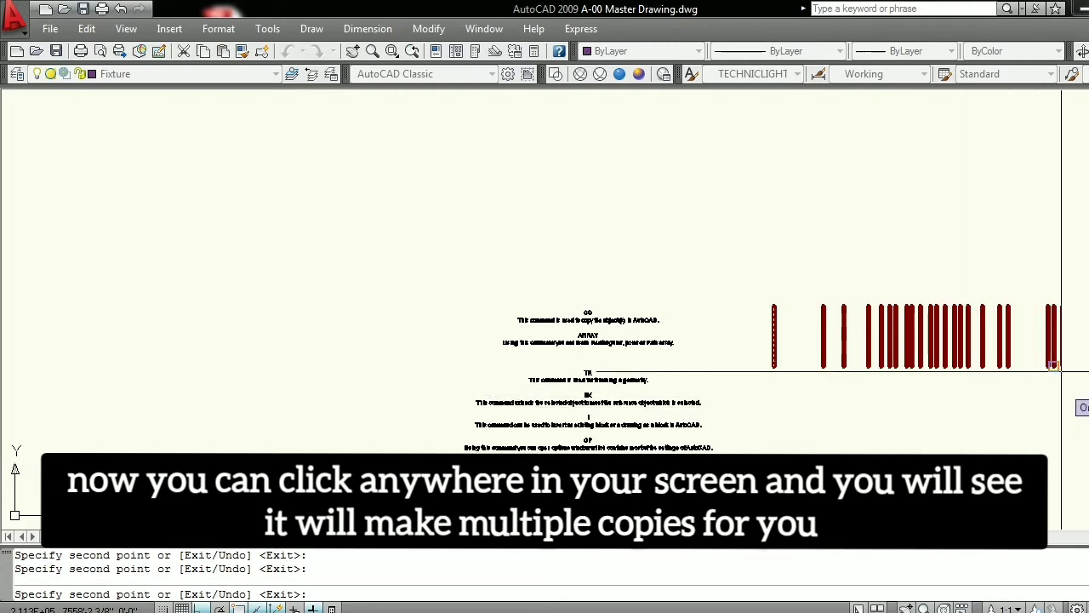
key("Escape")
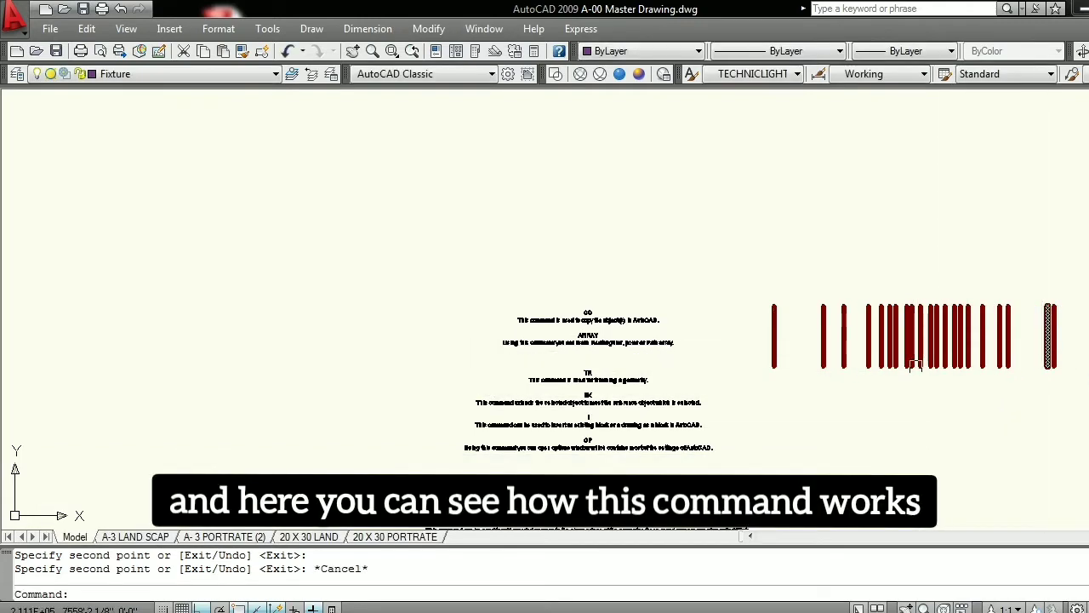
- Set up a rectangular array with 10 rows, 10 columns and 6" row and column offsets
scroll(621, 349, "up", 3)
scroll(447, 320, "down", 1)
middle_click_drag(448, 321, 267, 309)
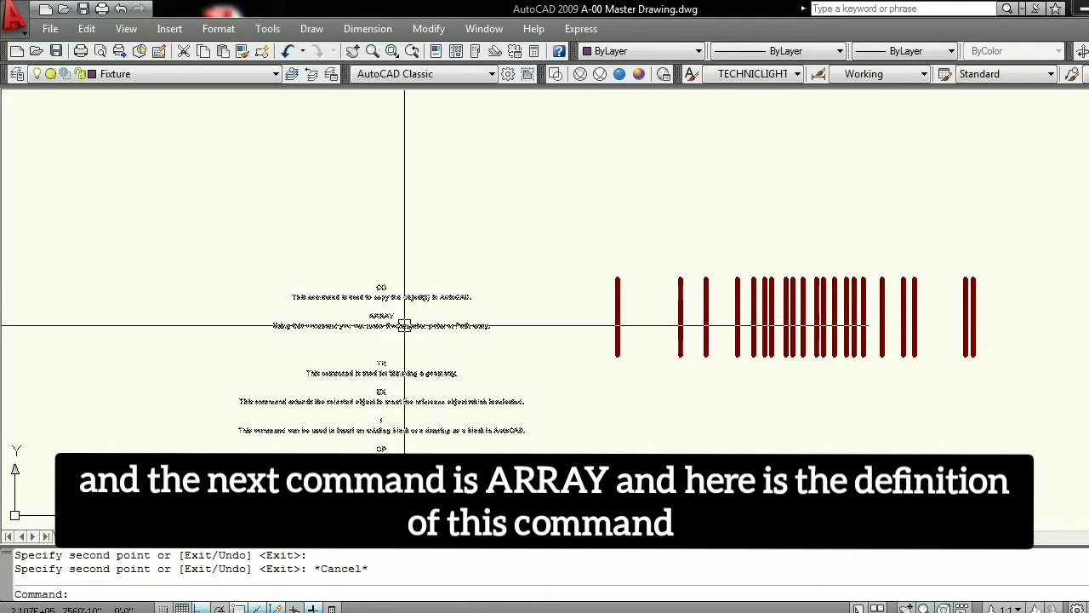
scroll(374, 321, "up", 3)
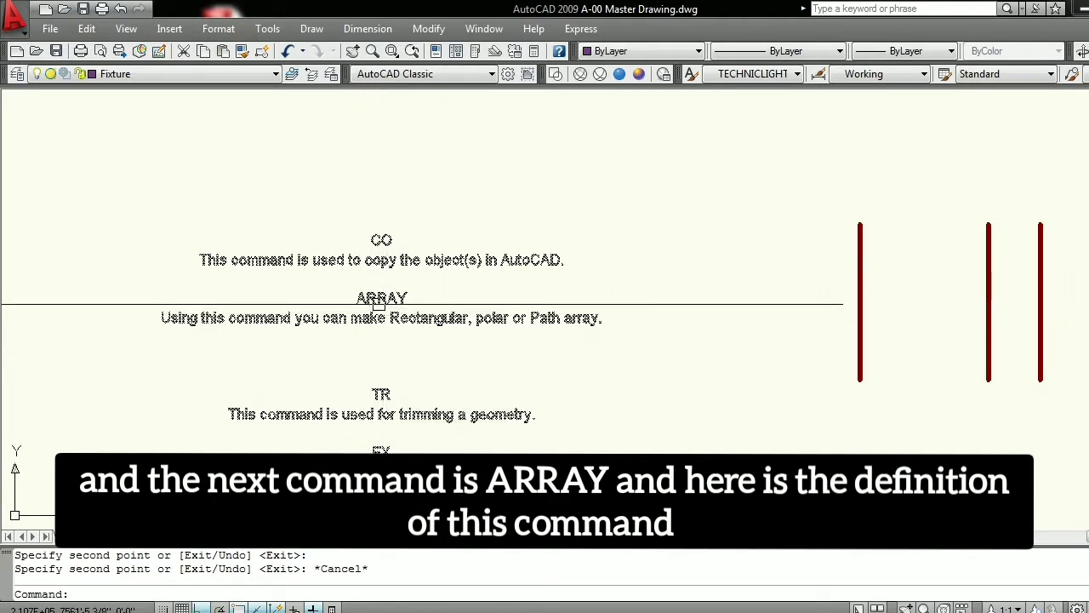
scroll(214, 328, "up", 3)
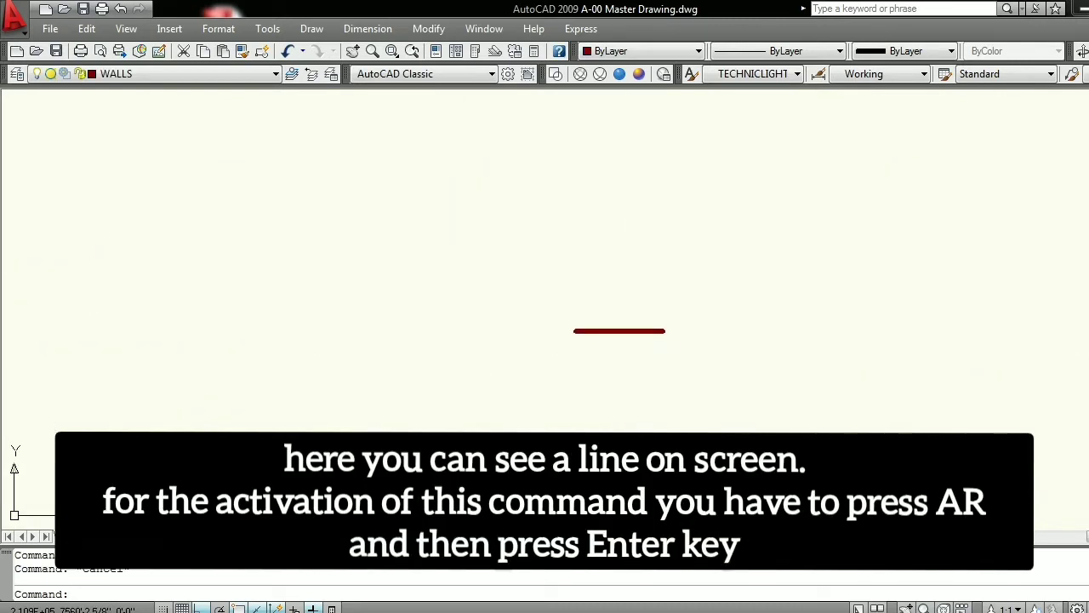
left_click_drag(664, 377, 593, 265)
key("Escape")
type("a")
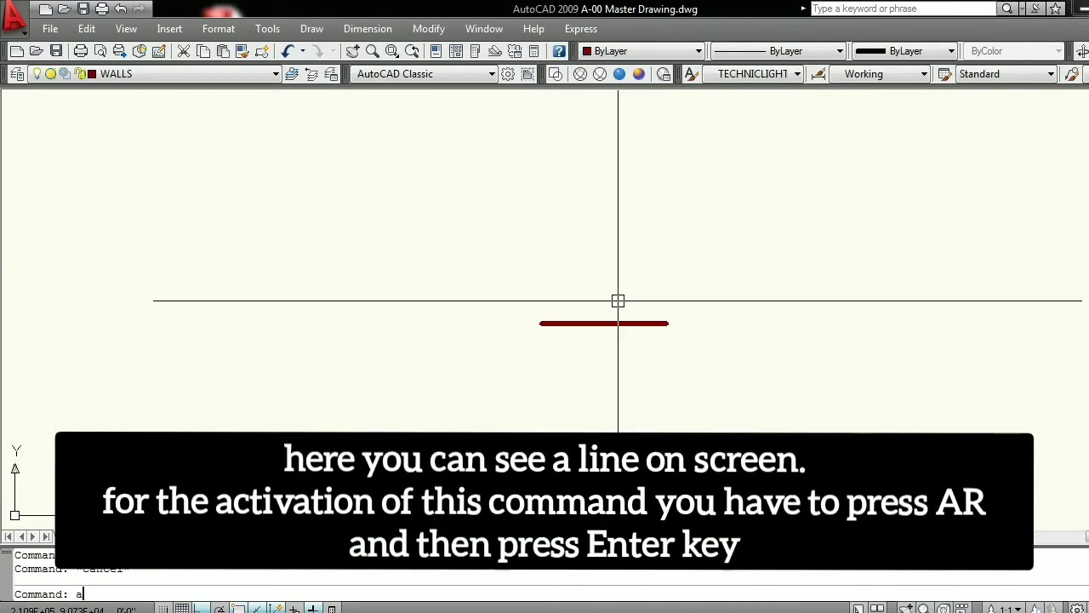
type("r")
key("Return")
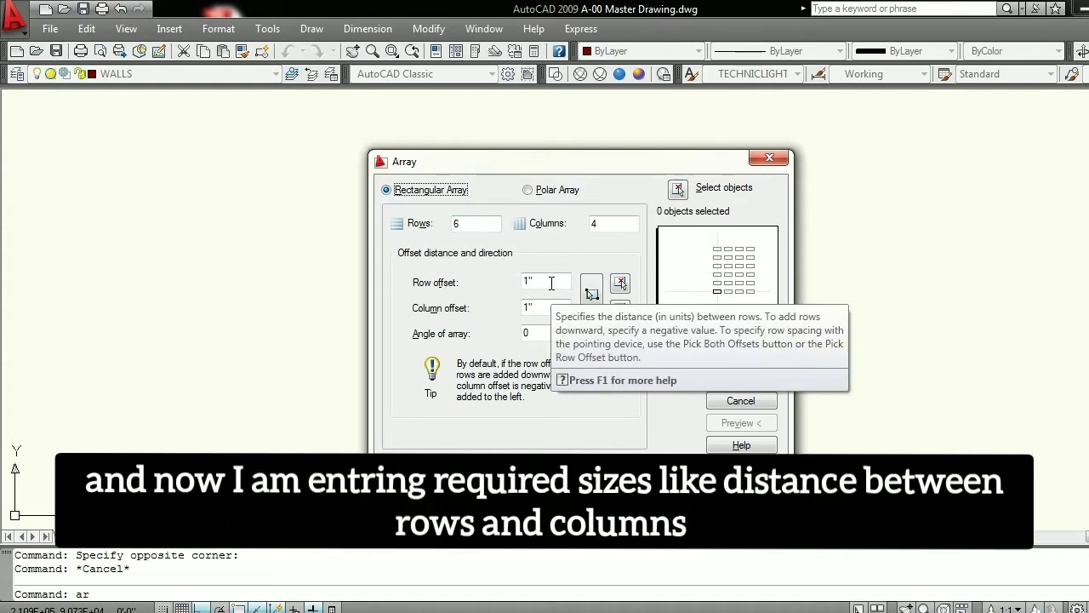
left_click_drag(551, 282, 497, 281)
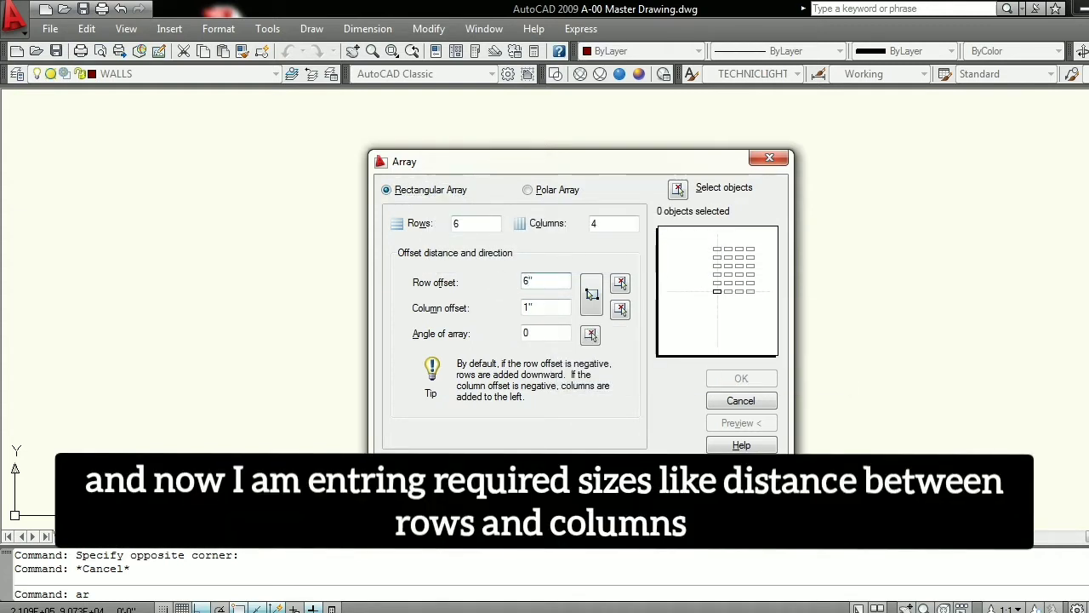
key("Tab")
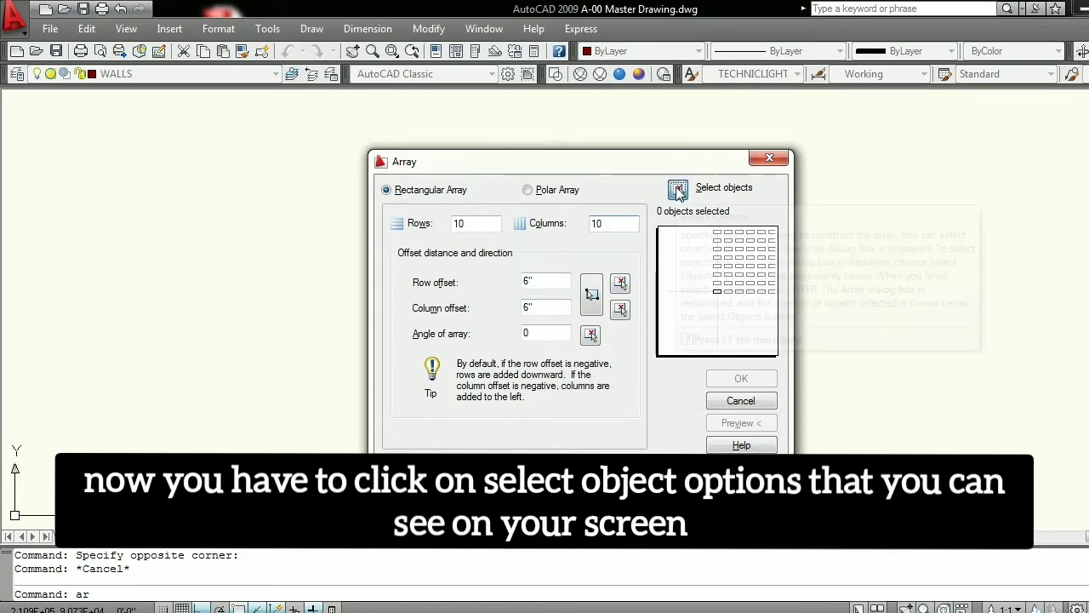
- Choose the horizontal line as the array source and create the rectangular array
left_click(678, 188)
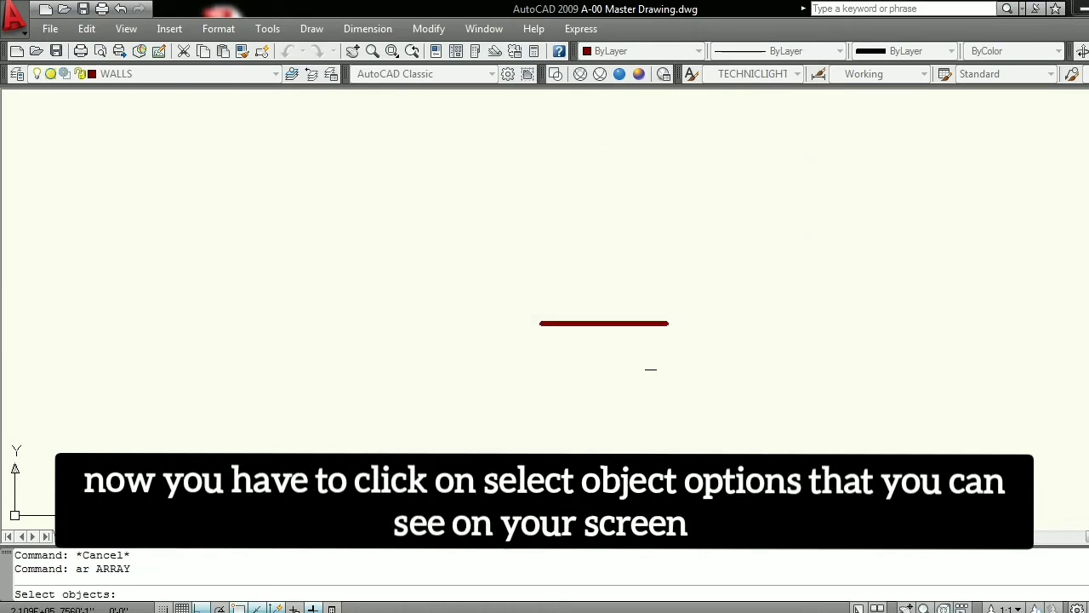
key("Return")
left_click(721, 380)
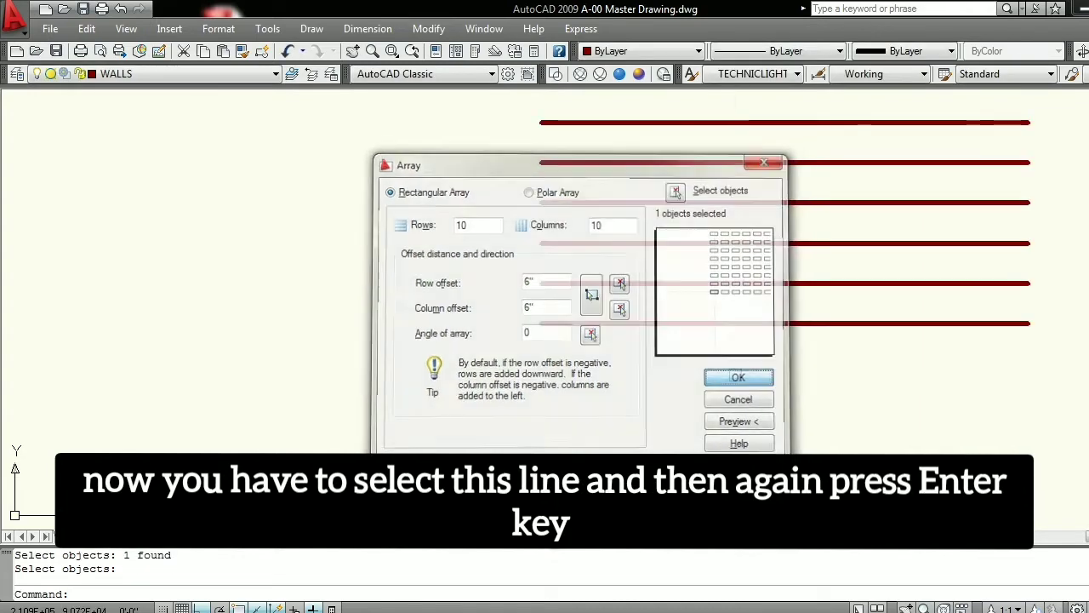
scroll(666, 419, "down", 2)
middle_click_drag(934, 237, 892, 294)
scroll(893, 294, "up", 1)
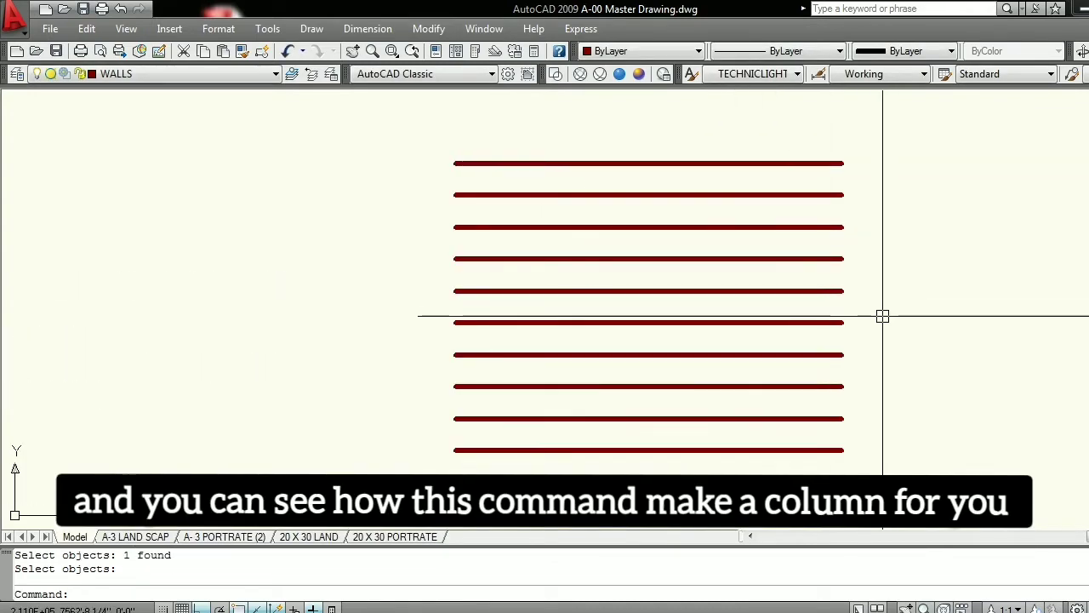
left_click(861, 182)
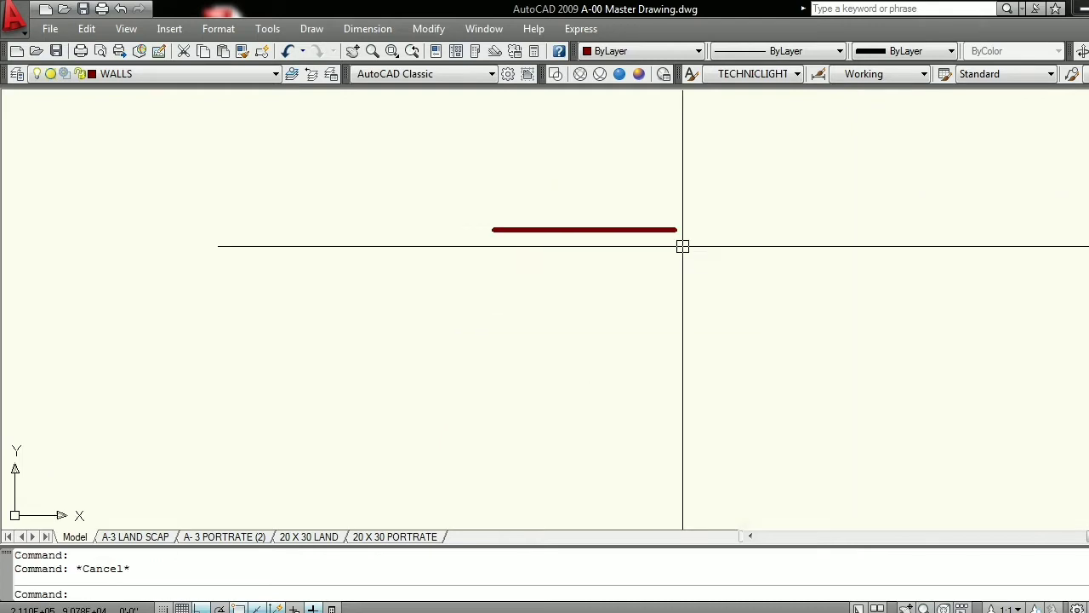
- Create a polar array of 15 items over 360° from the horizontal line, centred on the line's left endpoint
type("ar")
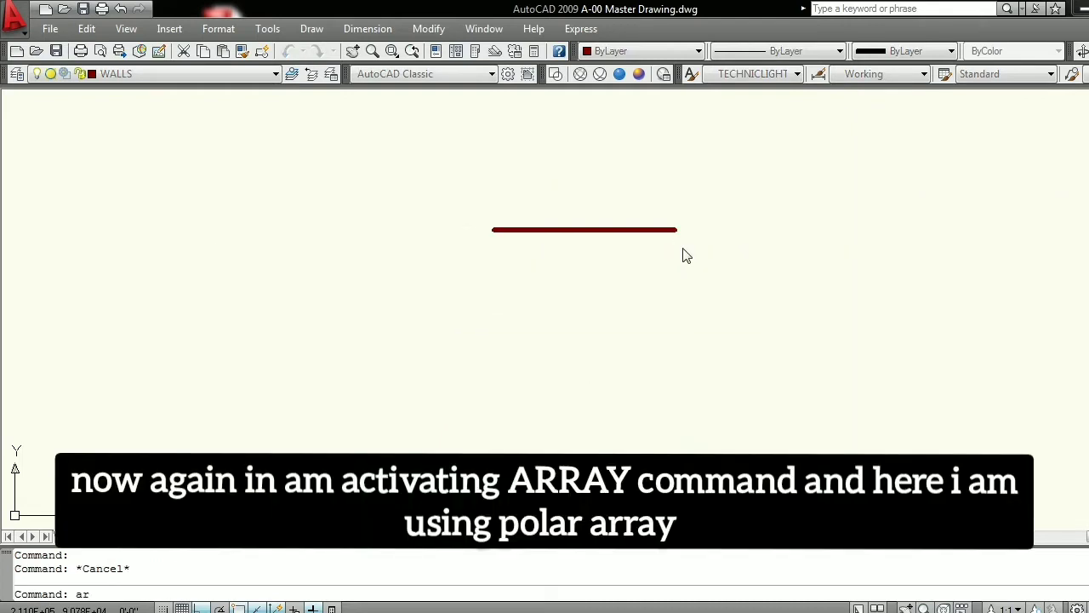
key("Return")
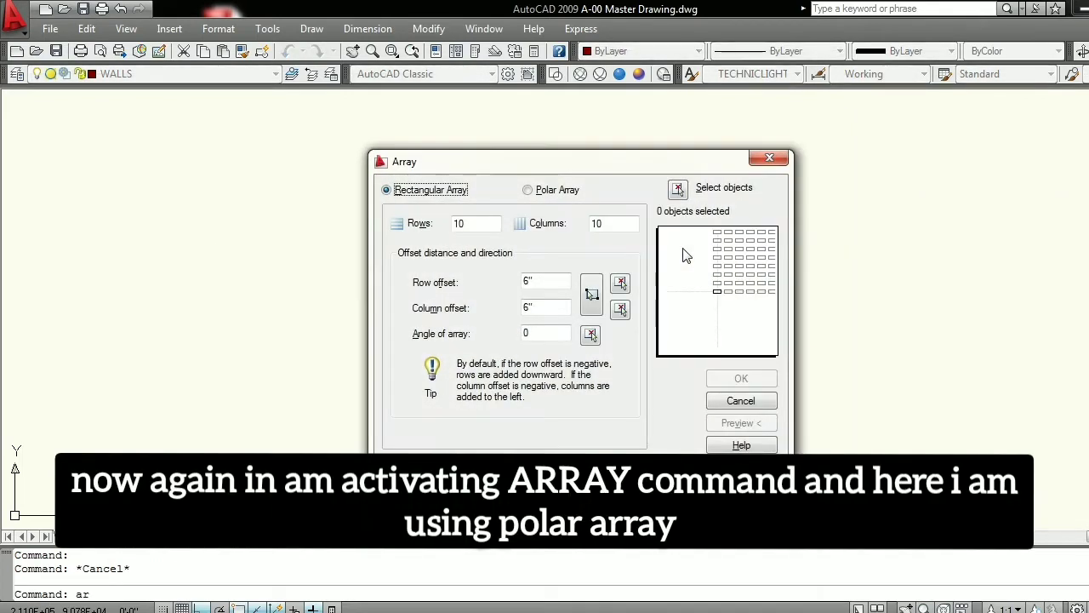
left_click(549, 191)
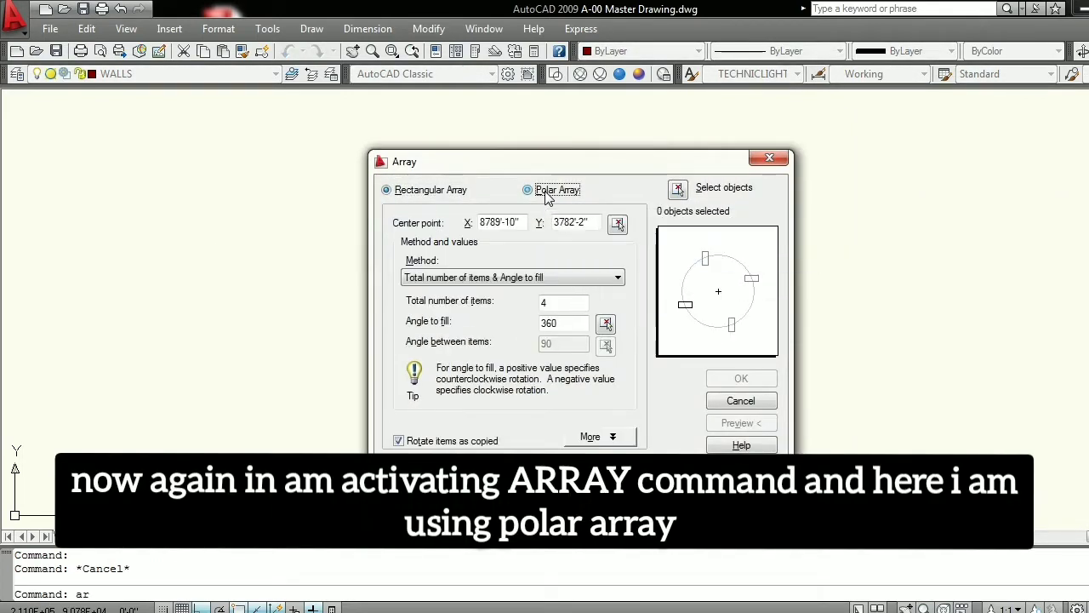
left_click(678, 189)
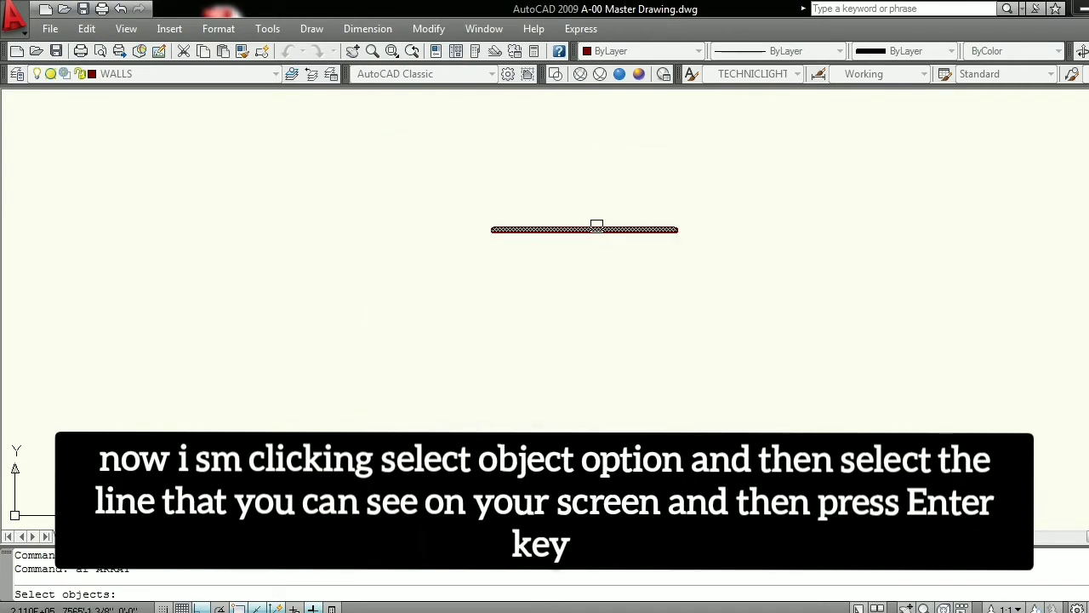
key("Return")
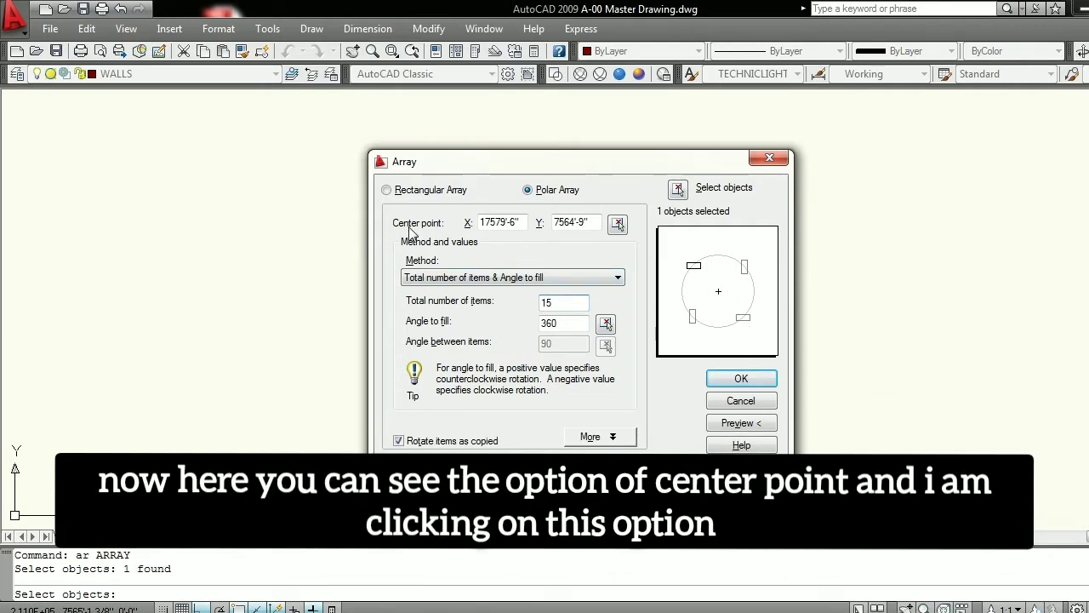
left_click(616, 223)
left_click(493, 230)
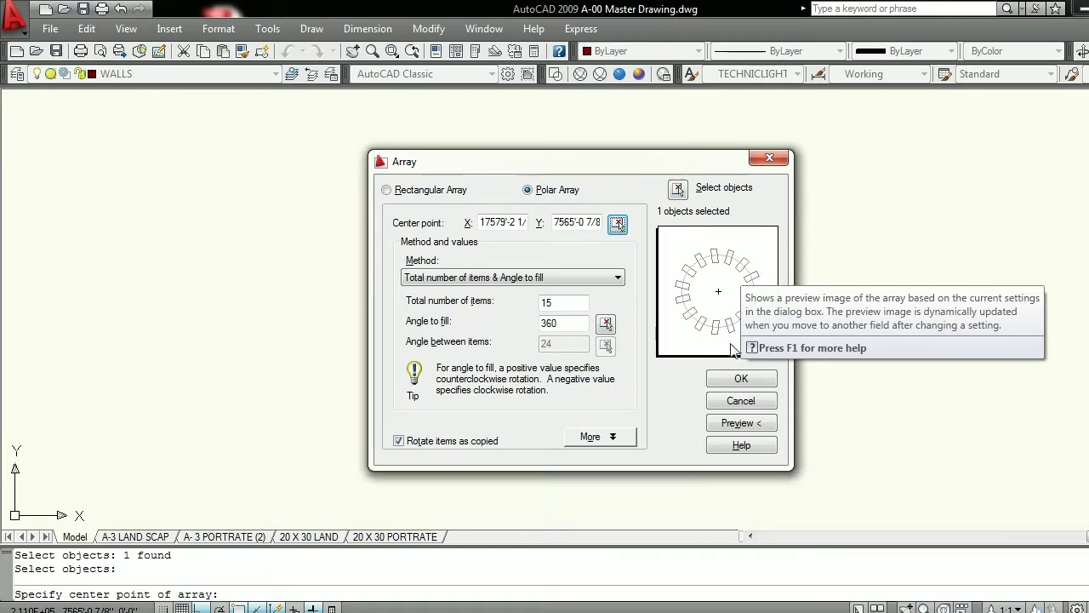
left_click(741, 379)
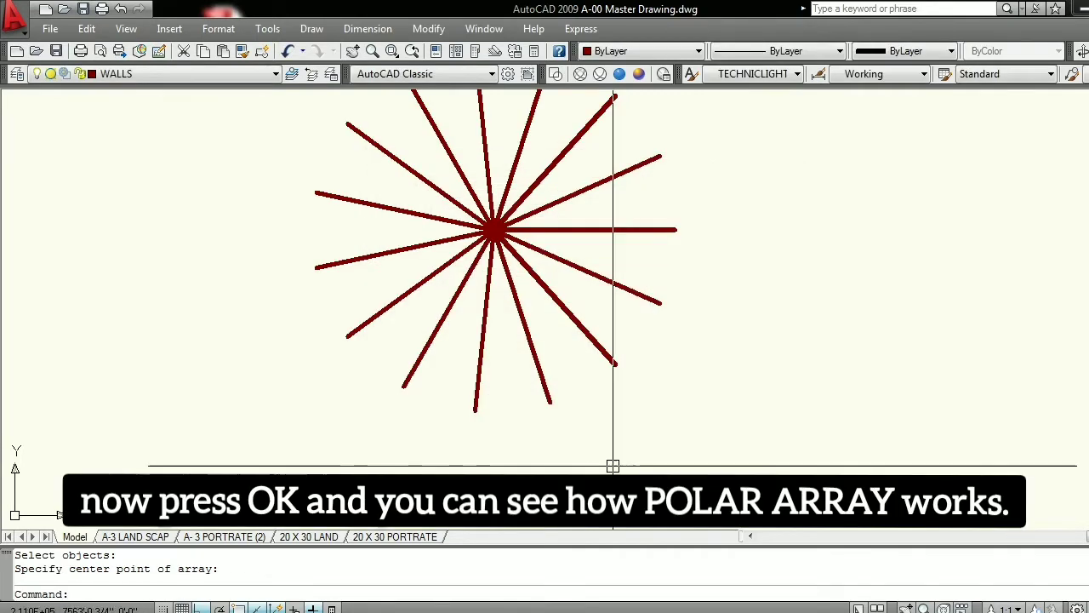
scroll(613, 466, "down", 2)
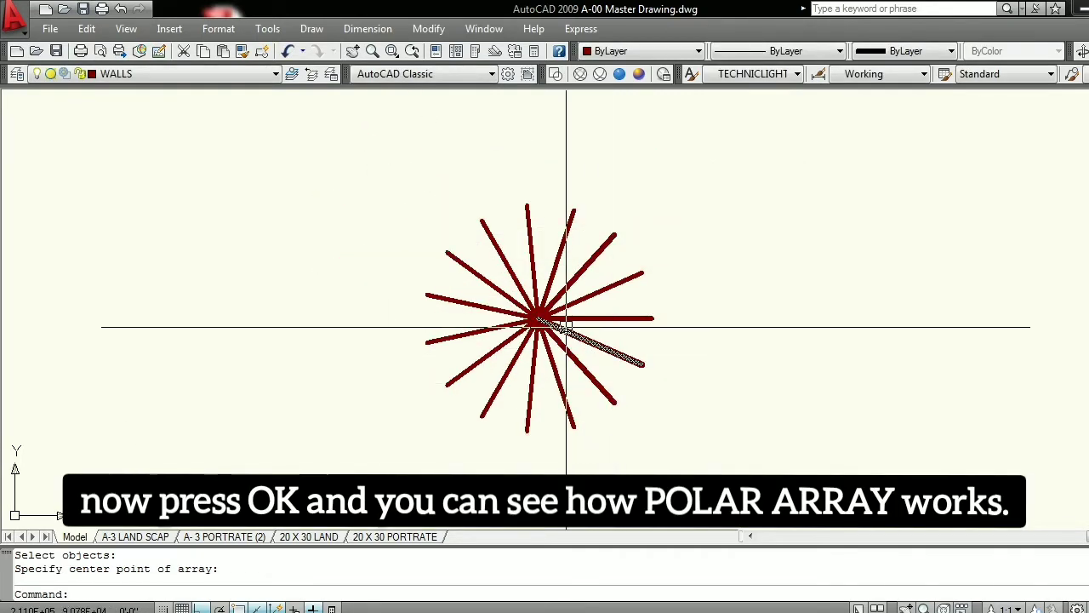
scroll(532, 306, "up", 2)
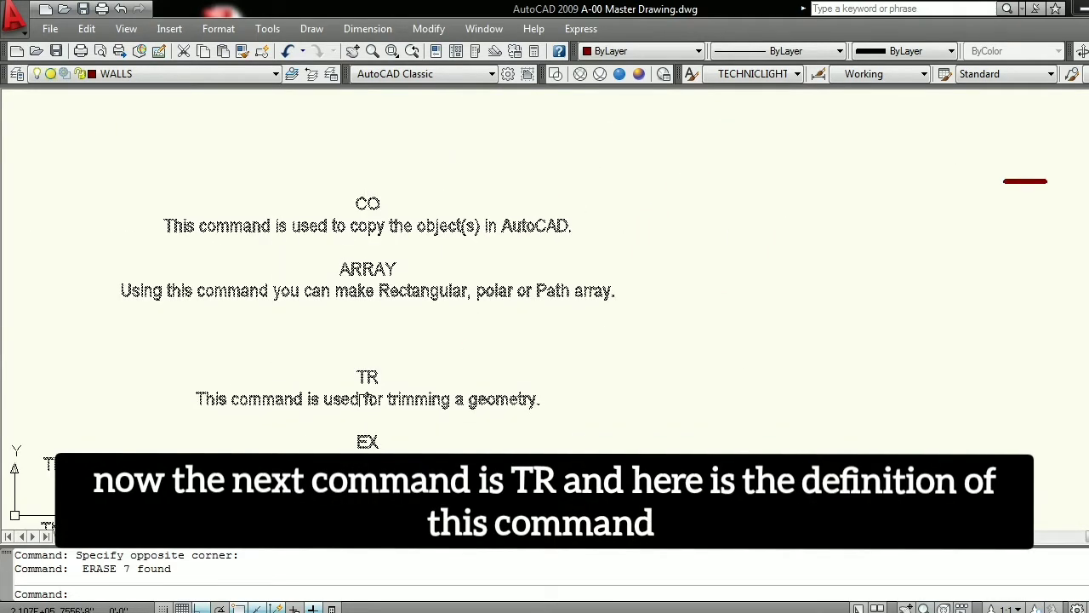
- Draw two separate vertical lines crossing the horizontal line, one near its left end and one past its middle
scroll(245, 415, "up", 2)
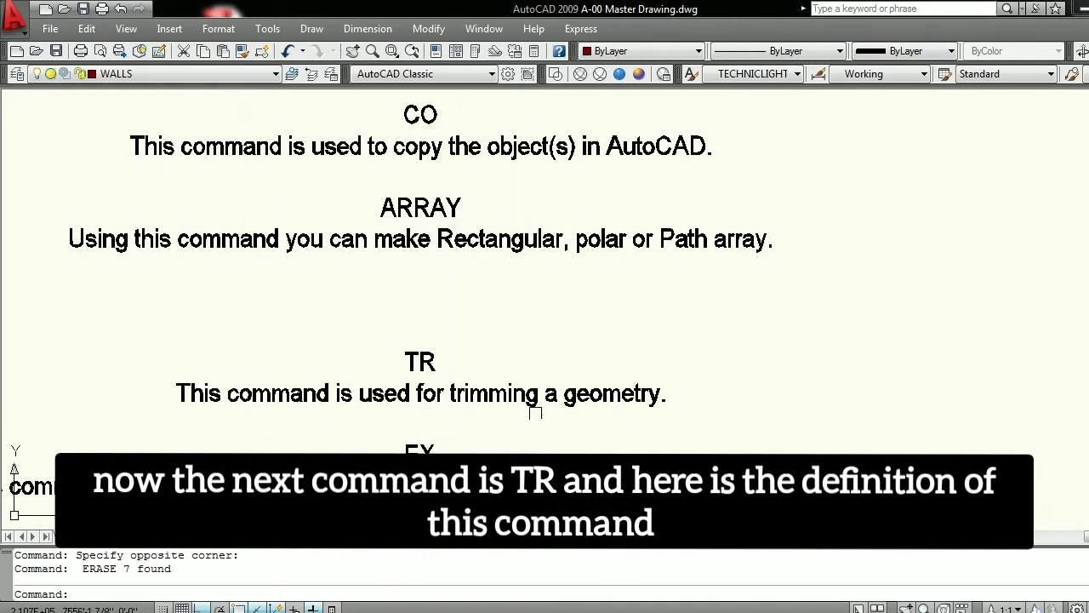
scroll(192, 406, "down", 6)
scroll(470, 338, "up", 6)
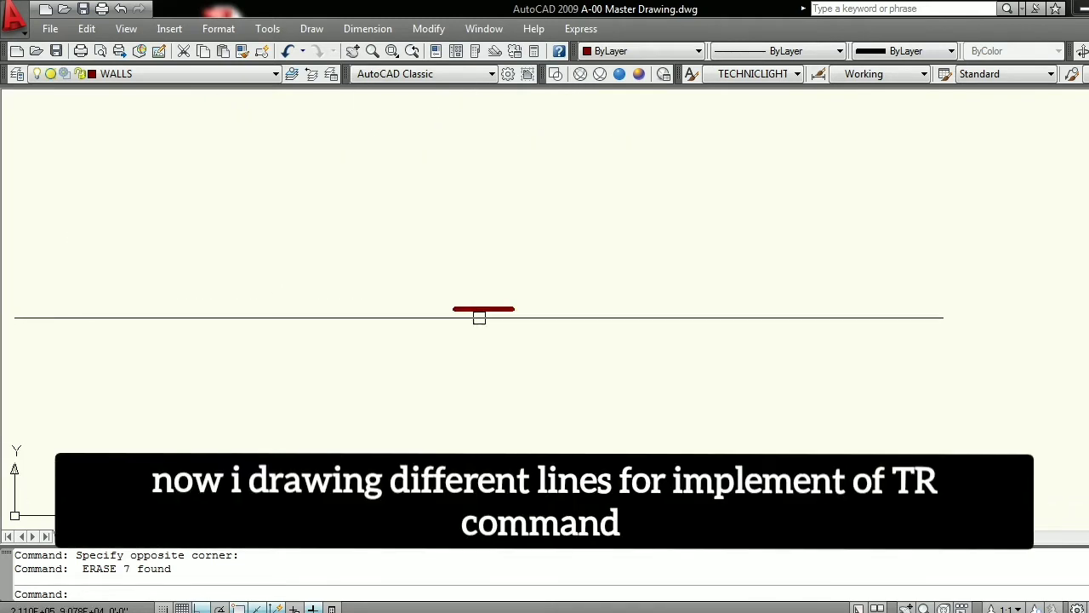
key("l")
key("Return")
left_click(462, 254)
left_click(462, 414)
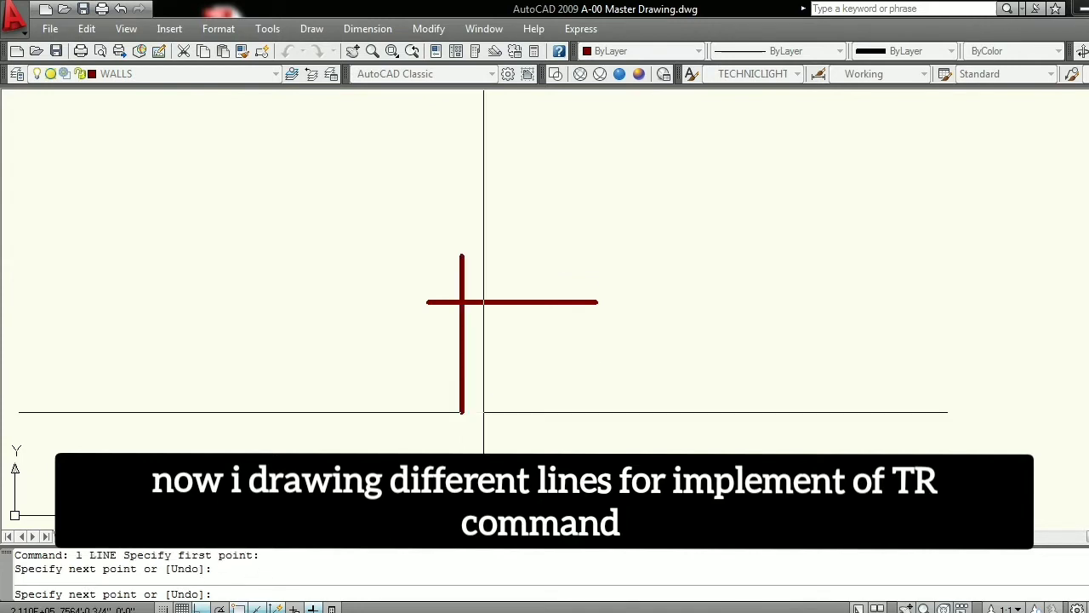
key("Escape")
key("Return")
left_click(525, 264)
left_click(525, 423)
key("Escape")
- Draw a slanted line across the right end of the horizontal line with Ortho turned off
key("Return")
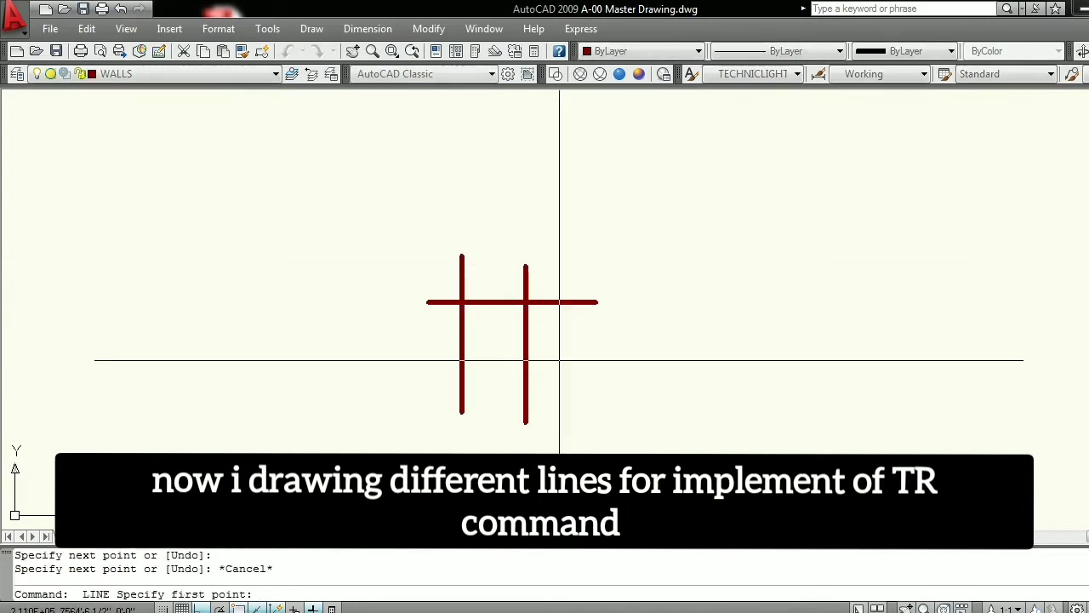
left_click(557, 360)
key("F8")
left_click(590, 243)
key("Escape")
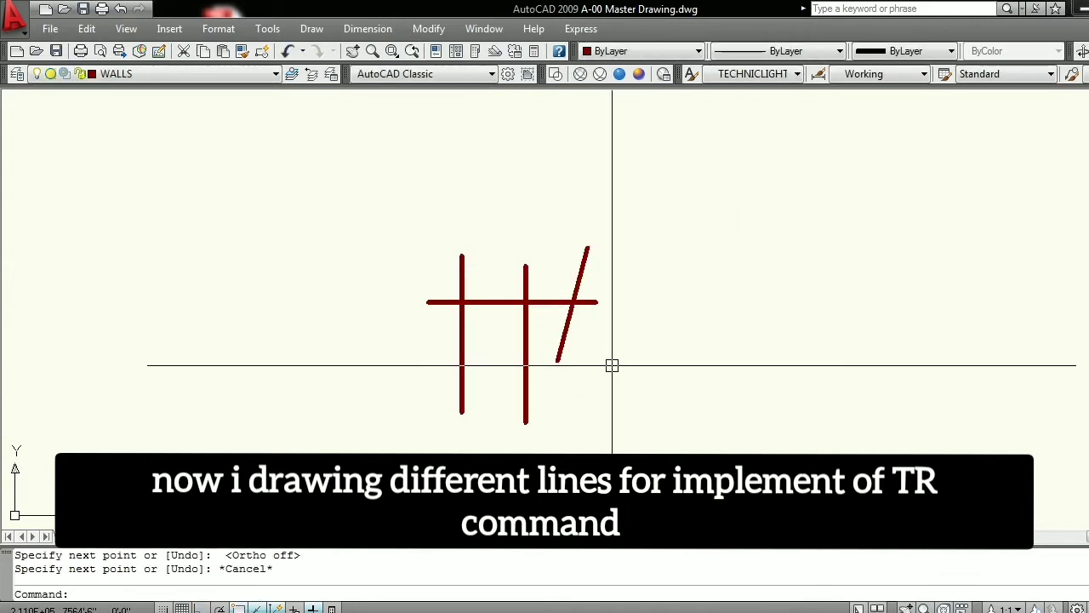
scroll(583, 372, "down", 6)
scroll(340, 400, "down", 5)
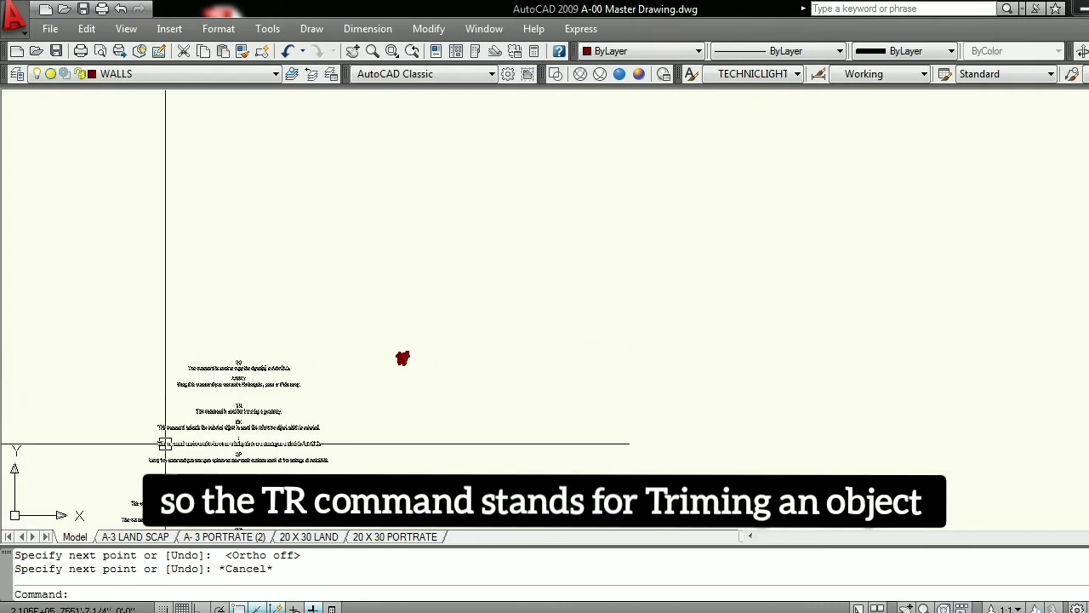
scroll(250, 430, "up", 4)
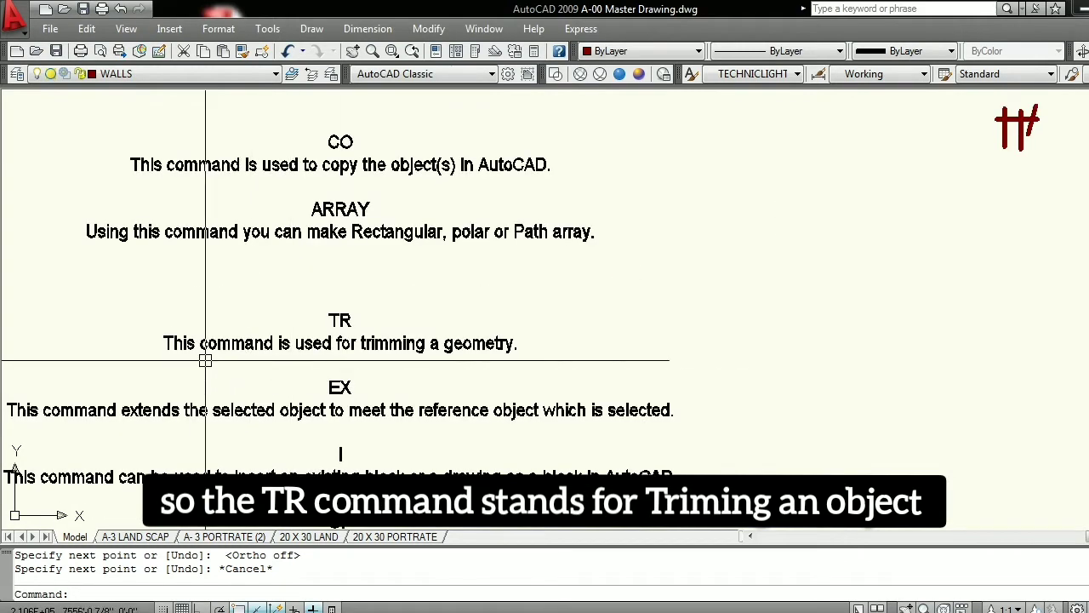
- Trim the first vertical and the slanted line above the horizontal line, the second vertical below it, and the horizontal line's protruding ends
scroll(377, 364, "down", 2)
scroll(770, 229, "up", 2)
type("tr")
key("Return")
key("Return")
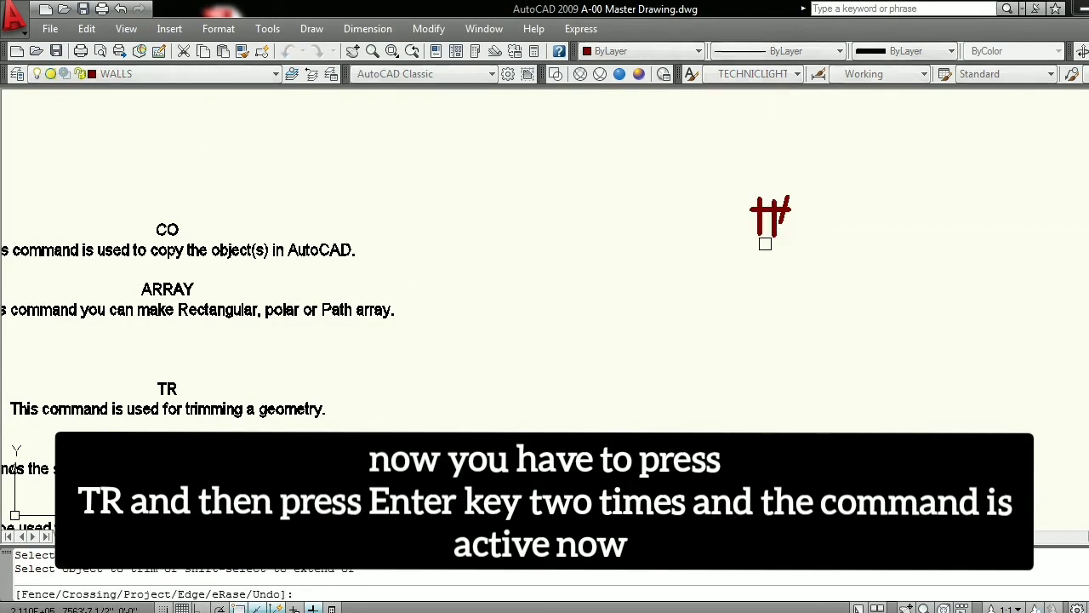
scroll(778, 212, "up", 2)
scroll(787, 200, "up", 1)
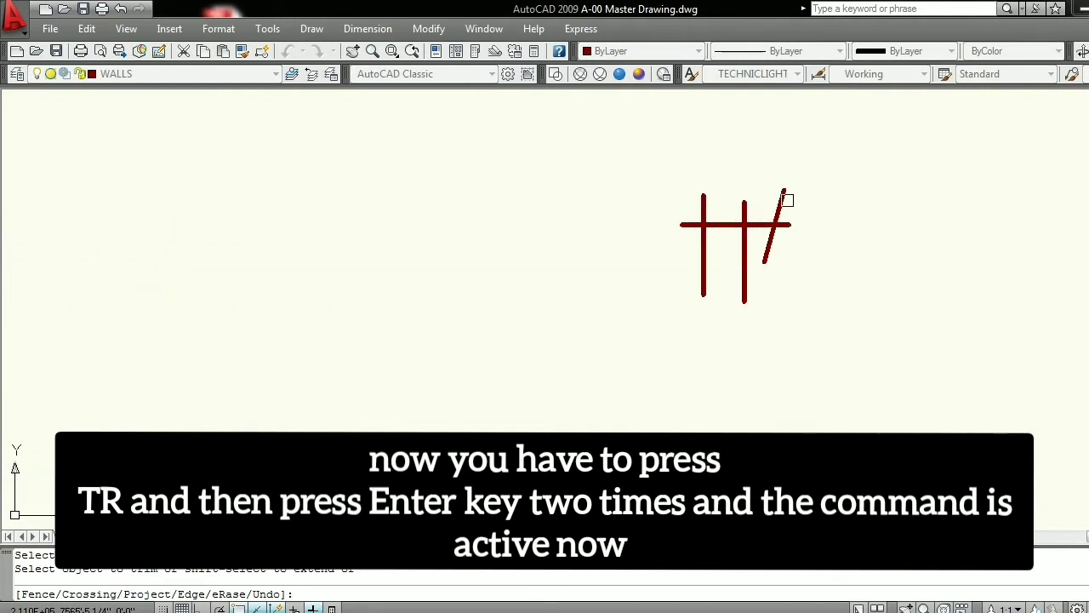
left_click(782, 204)
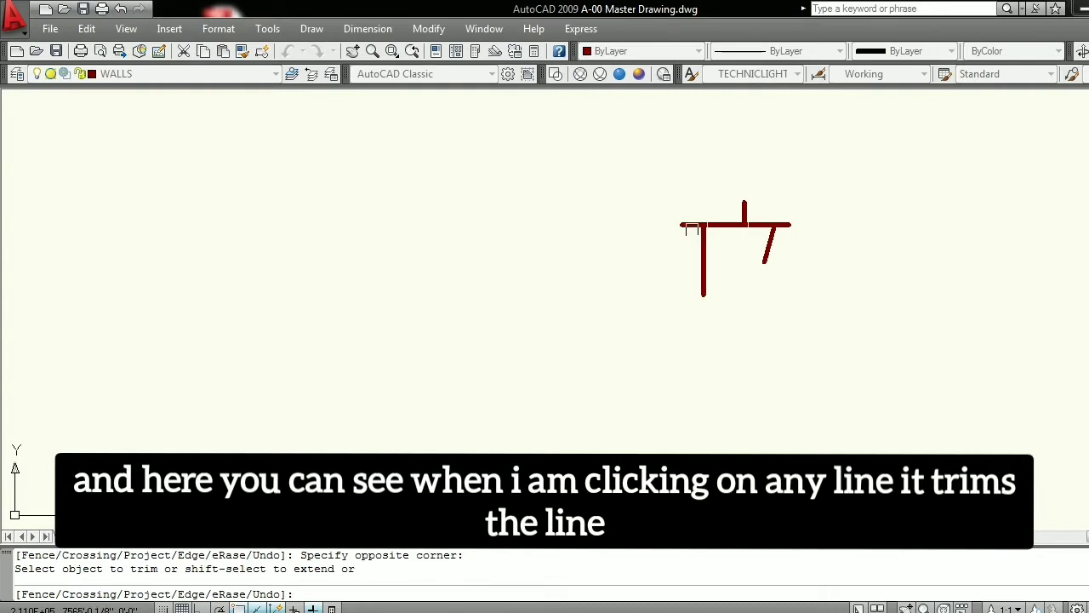
scroll(736, 255, "down", 4)
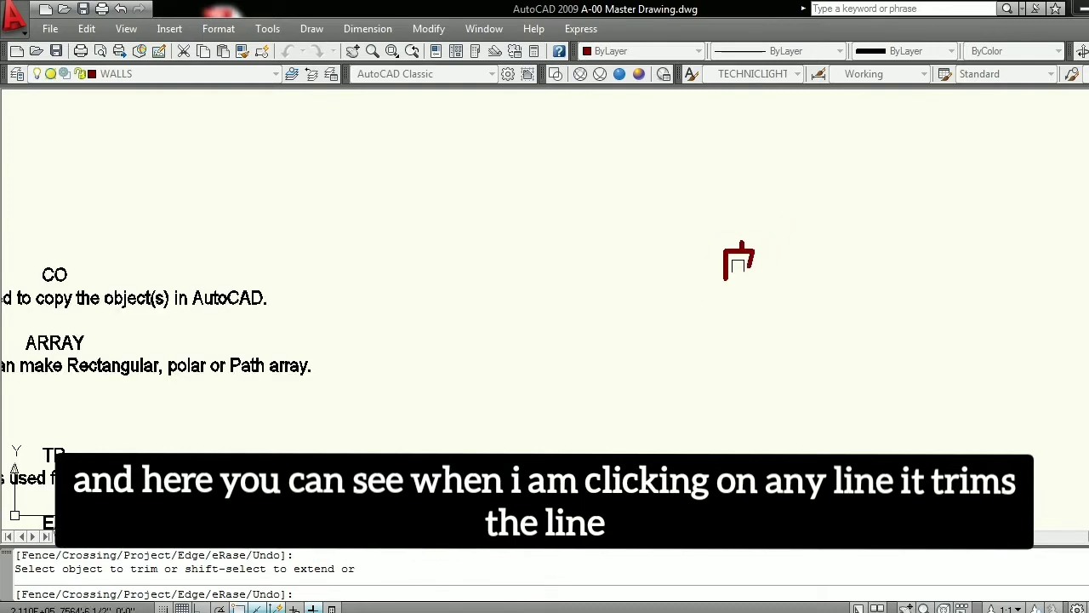
scroll(736, 255, "up", 5)
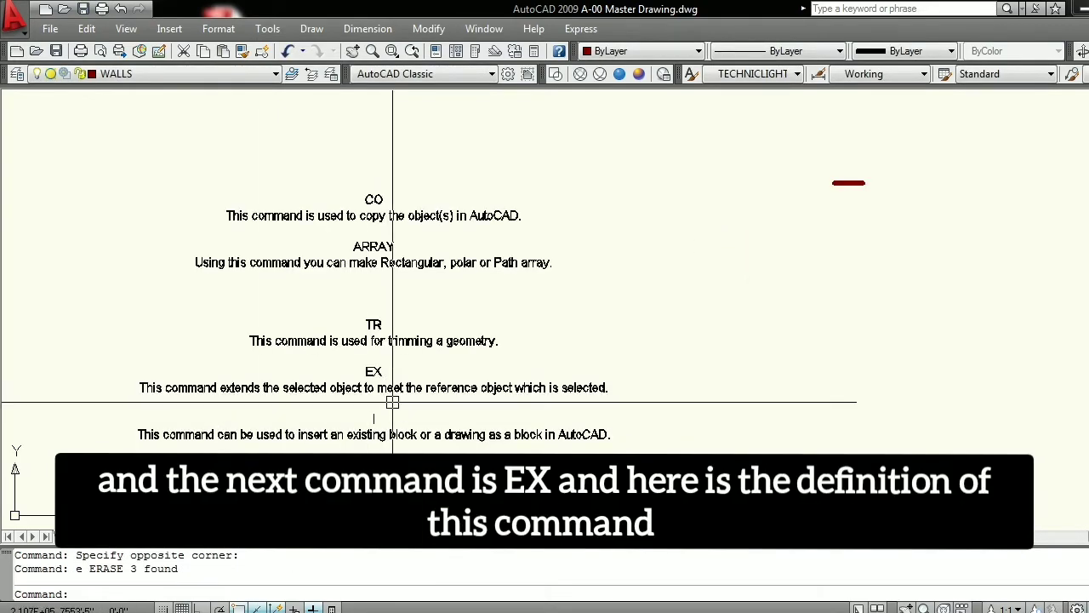
- Draw a long, steep slanted line to the right of the short horizontal line
scroll(164, 409, "up", 2)
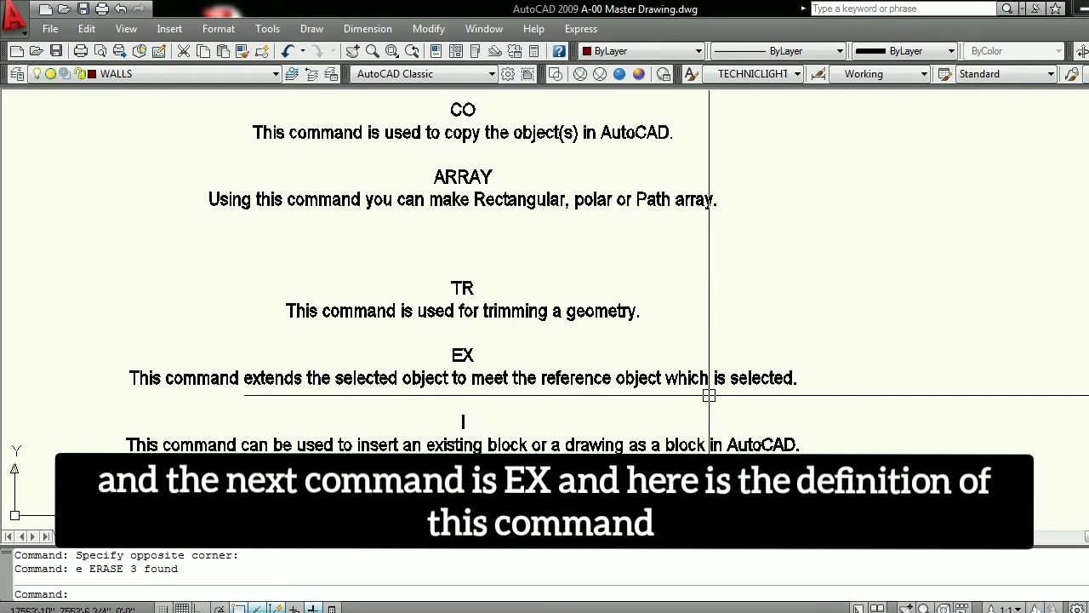
scroll(741, 395, "down", 5)
scroll(470, 352, "up", 5)
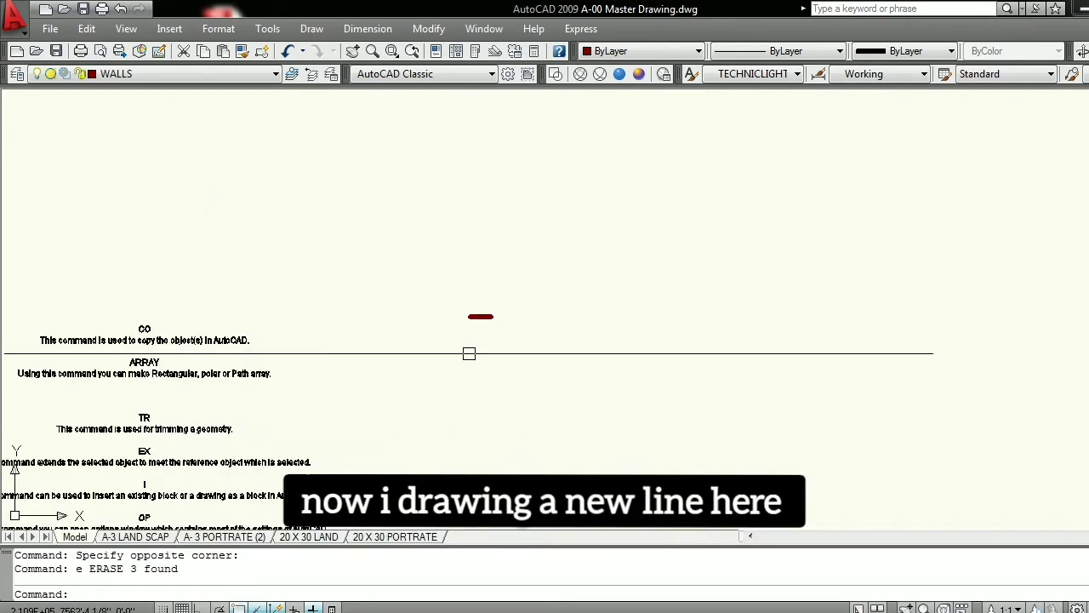
type("l")
key("Return")
left_click(622, 233)
left_click(649, 418)
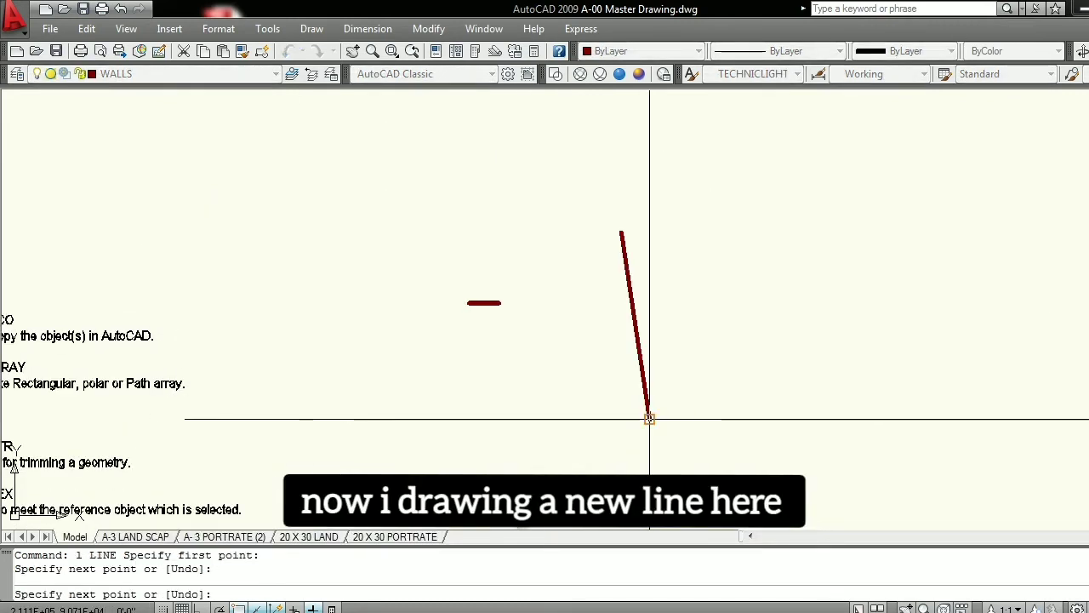
key("Escape")
- Extend the right end of the short horizontal line to the slanted line
middle_click_drag(650, 418, 991, 273)
scroll(415, 364, "down", 5)
scroll(627, 256, "up", 5)
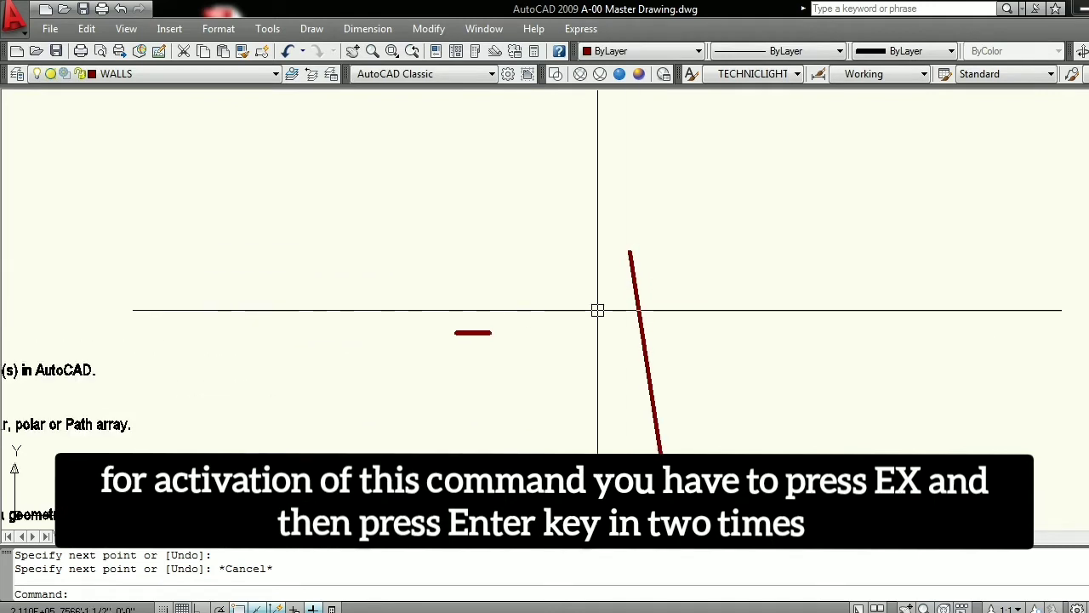
type("ex")
key("Return")
key("Return")
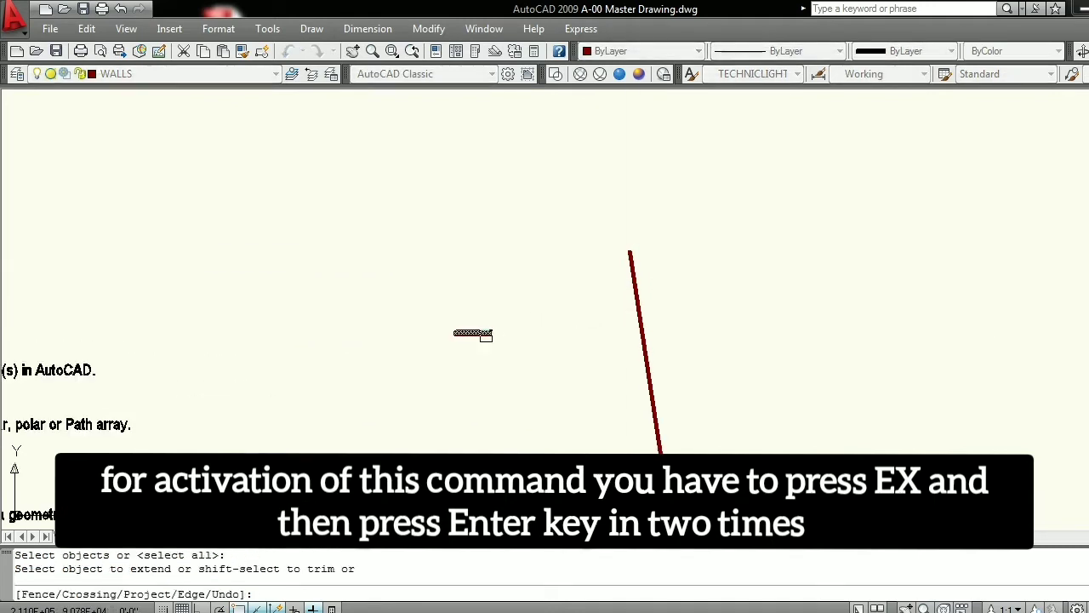
left_click(492, 332)
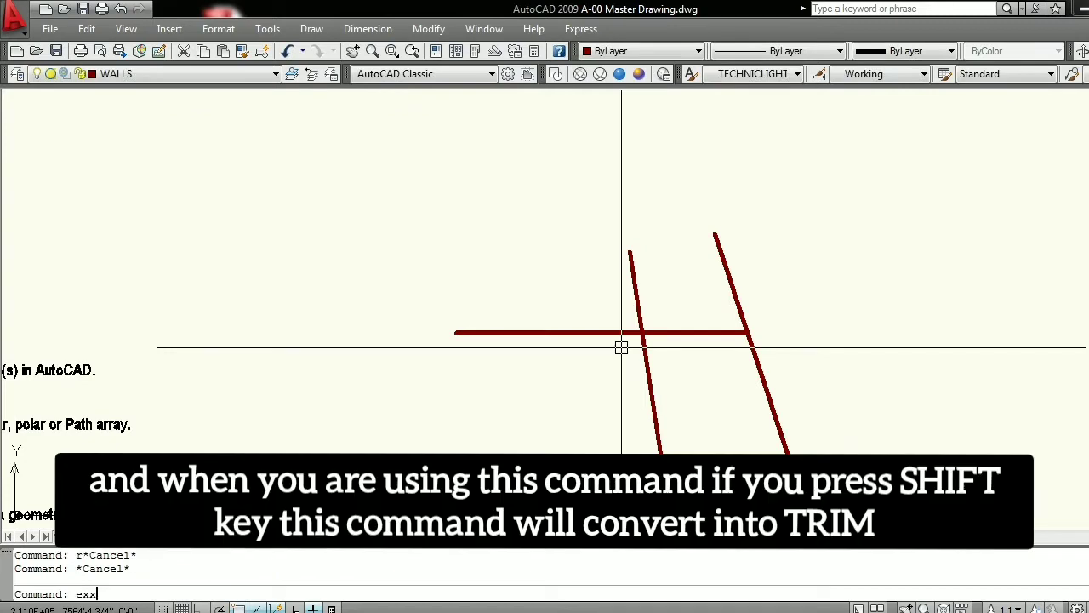
- Trim the horizontal line's segment between the two slanted lines from within the Extend command
key("Return")
key("Return")
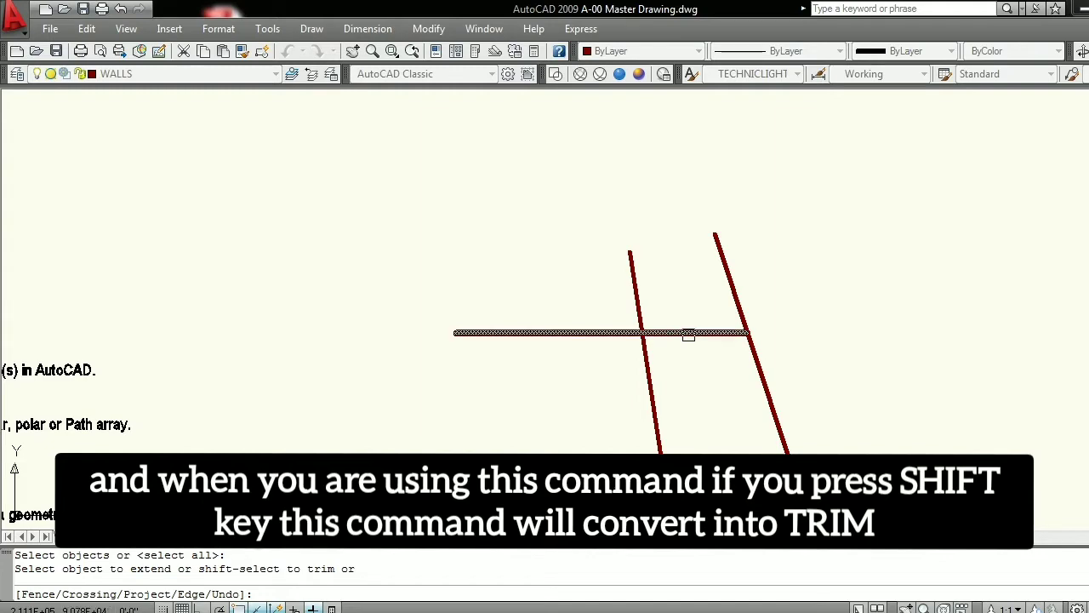
left_click(688, 333, "shift")
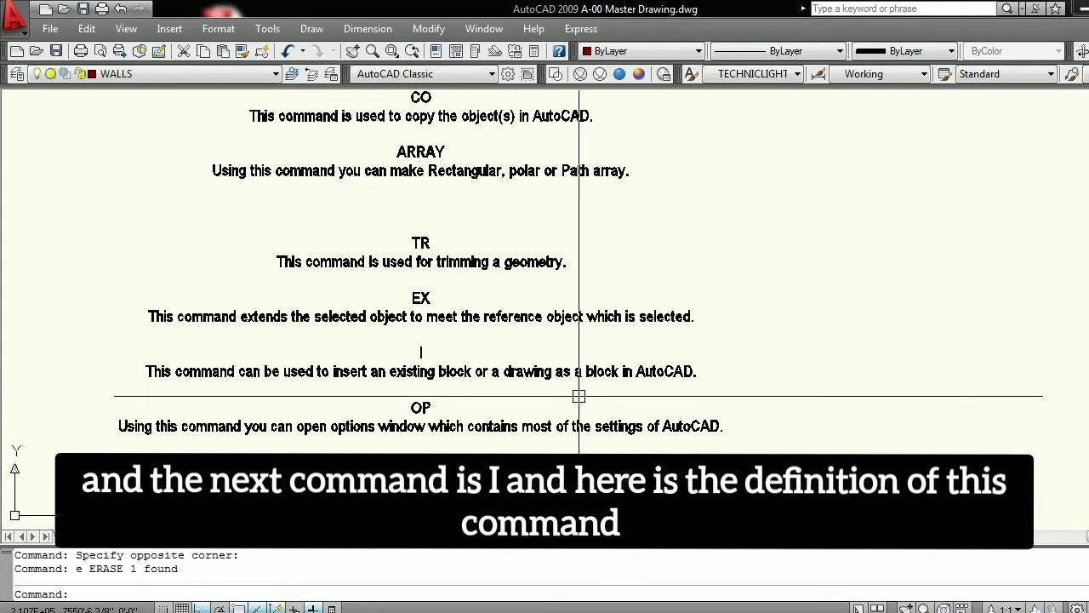
type("i")
key("Return")
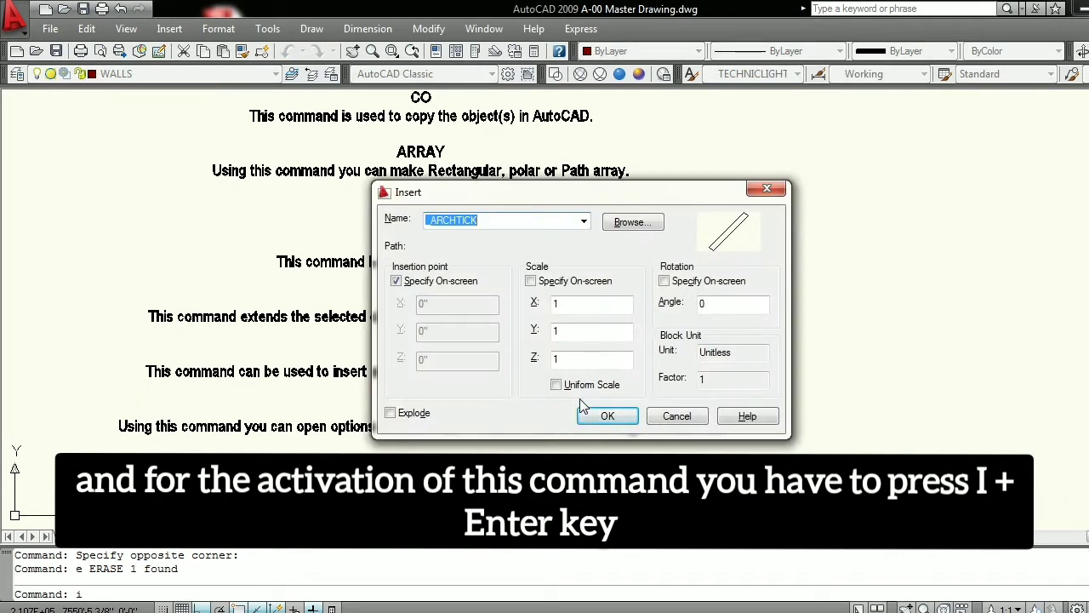
key("Escape")
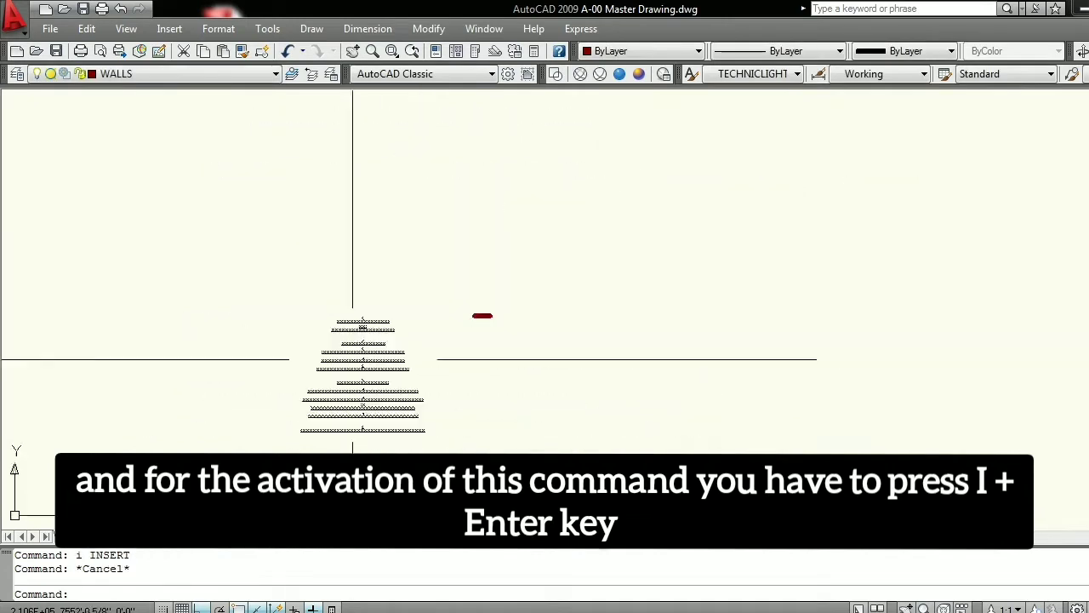
- Insert structure.dwg from the Desktop as a block, specifying its insertion point in empty space below and right of the short horizontal line
scroll(504, 315, "up", 5)
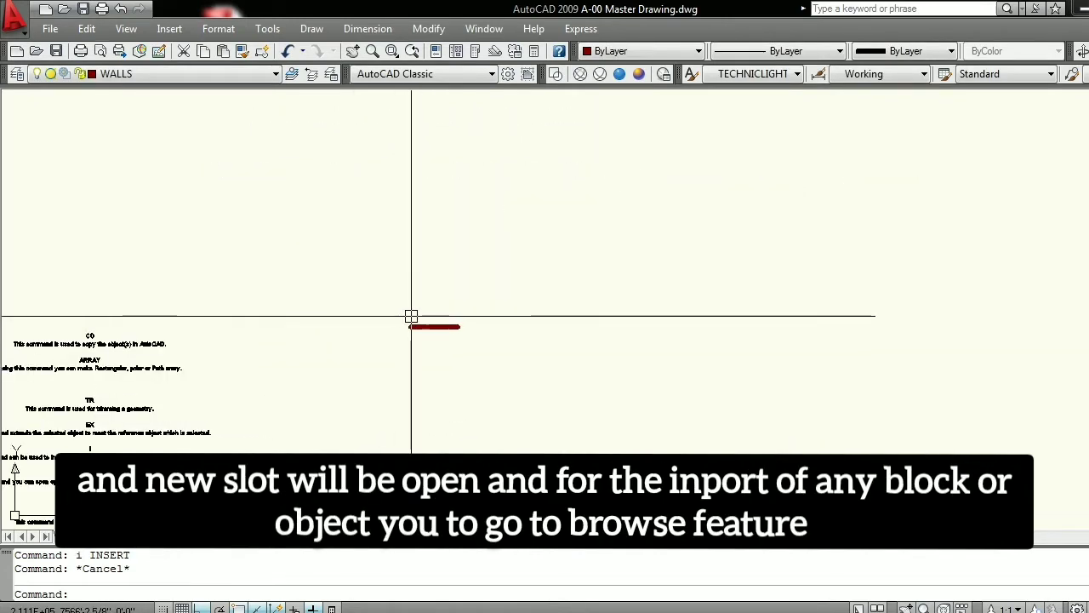
type("i")
key("Return")
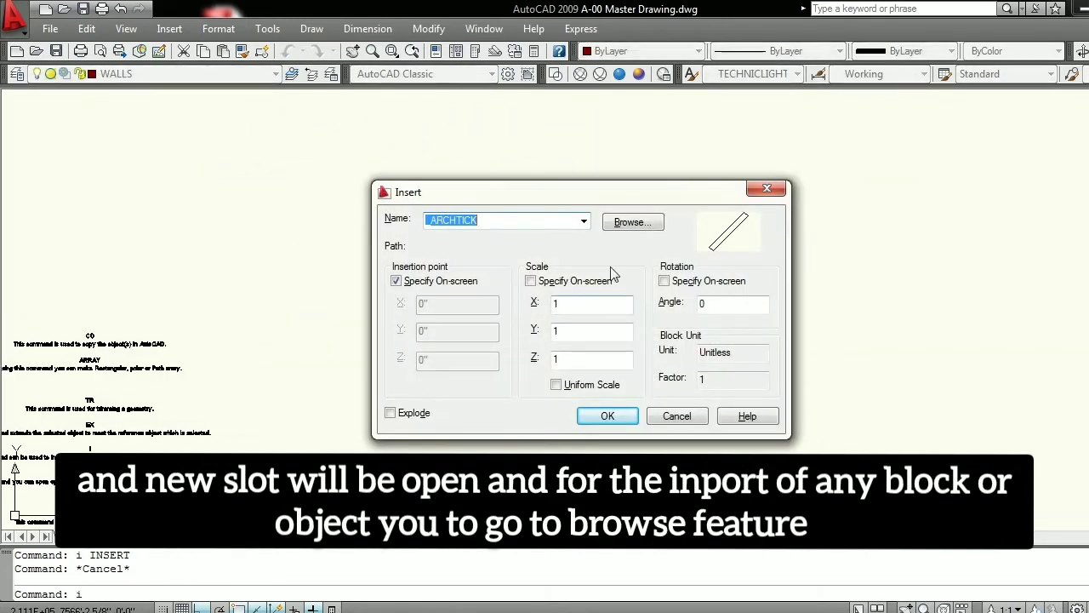
left_click(633, 223)
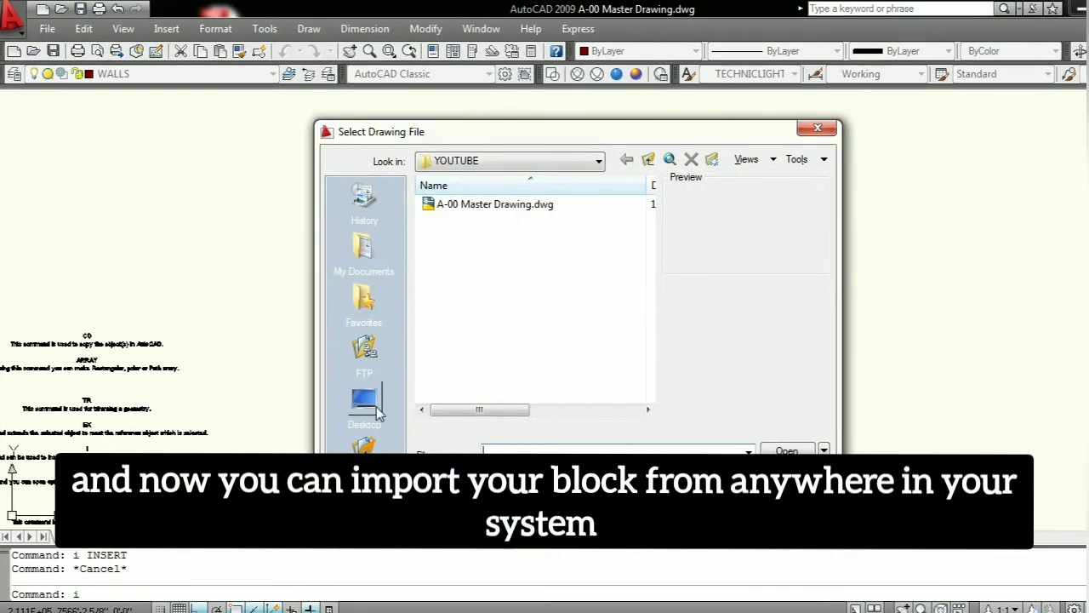
left_click(365, 400)
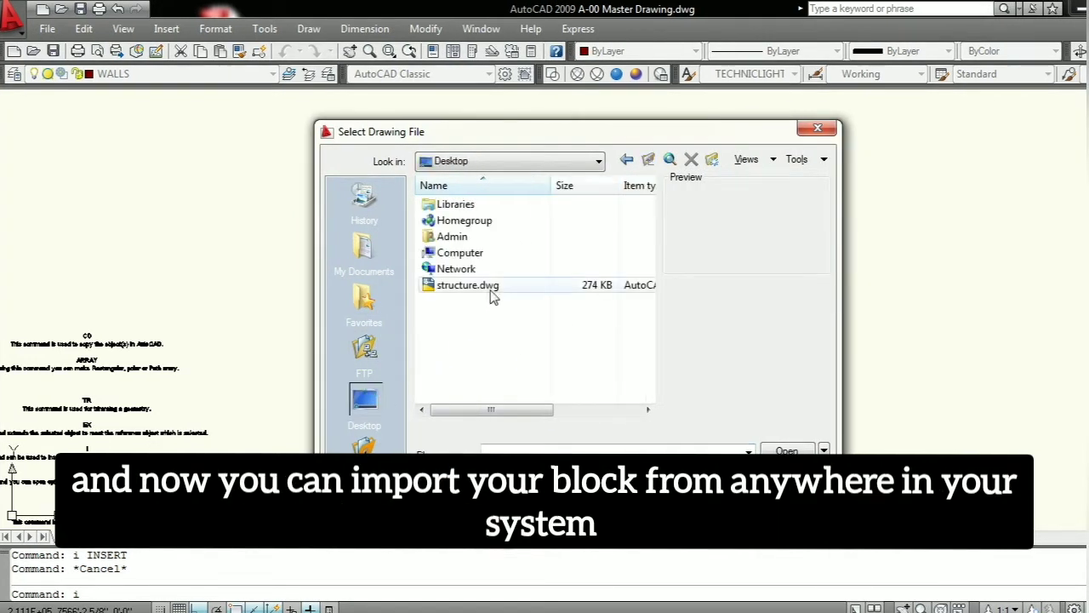
left_click(476, 285)
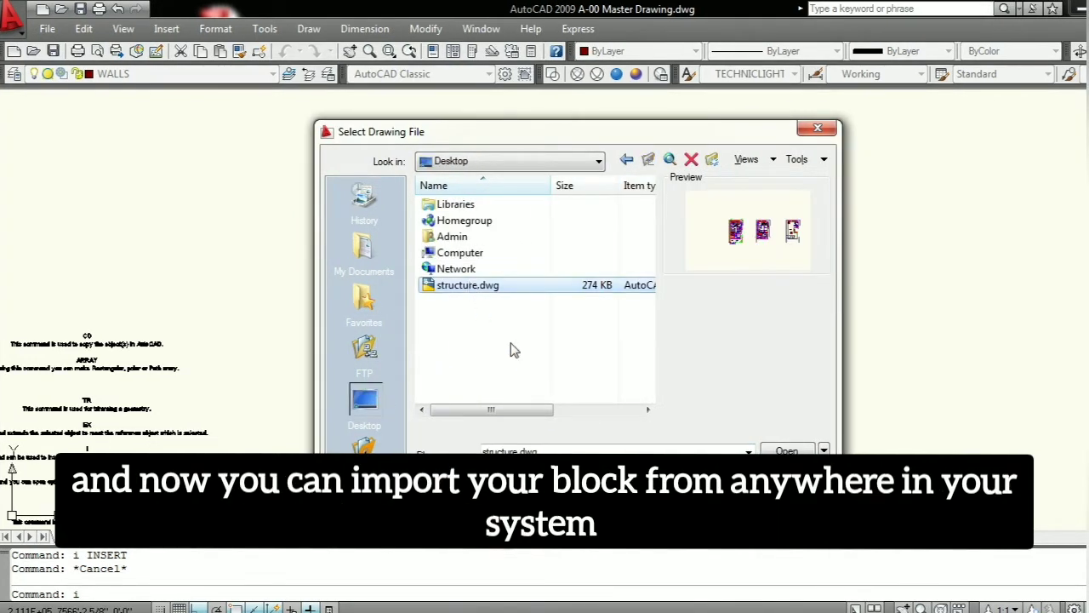
left_click(786, 451)
left_click(602, 417)
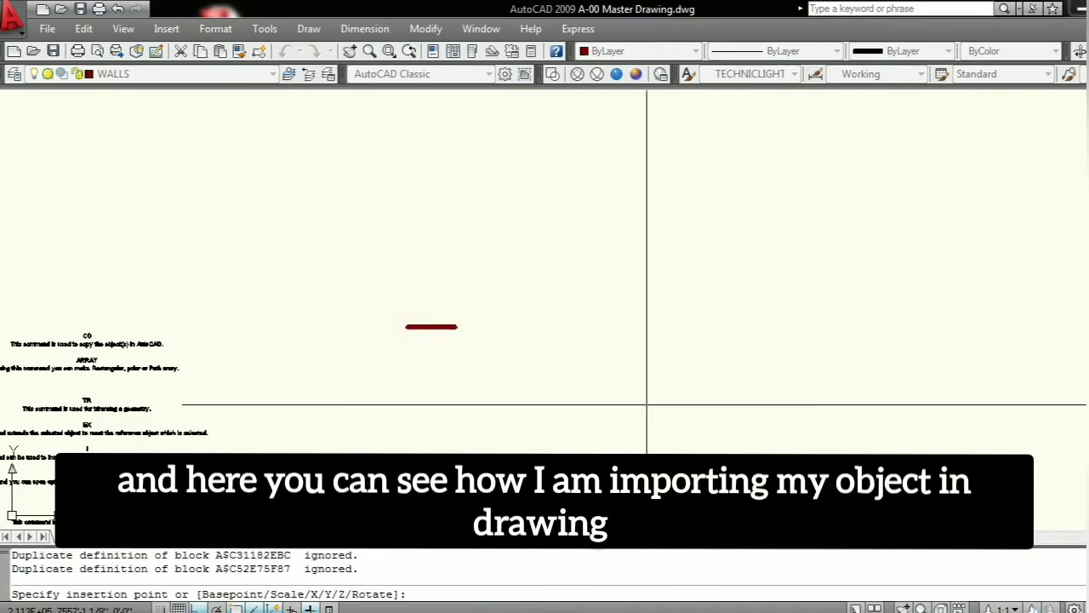
left_click(698, 389)
- Zoom to the drawing extents and examine the inserted floor plans
type("z")
key("Return")
type("e")
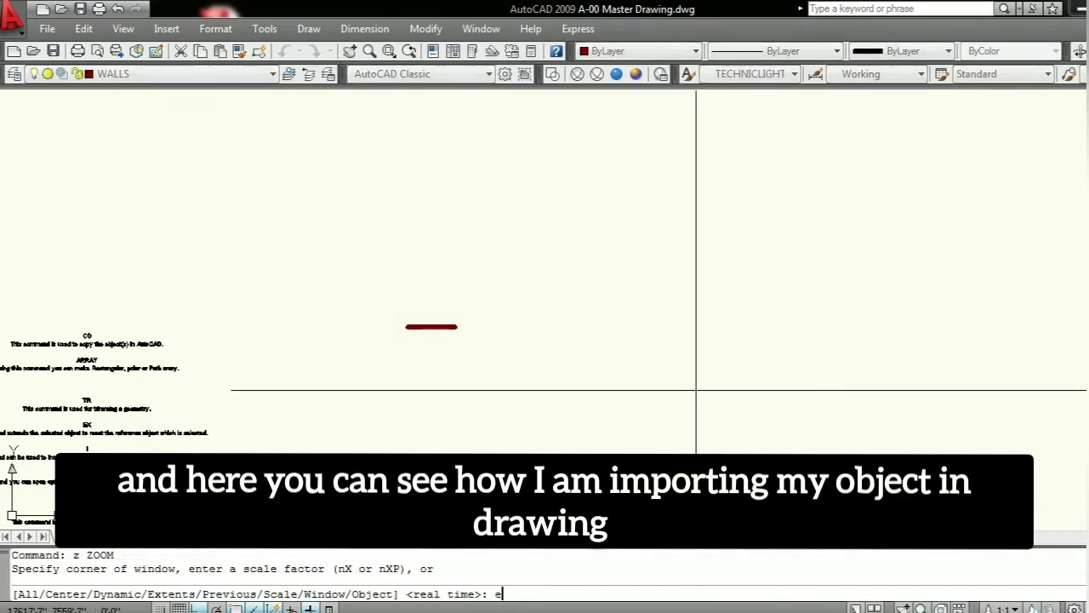
key("Return")
scroll(851, 243, "up", 6)
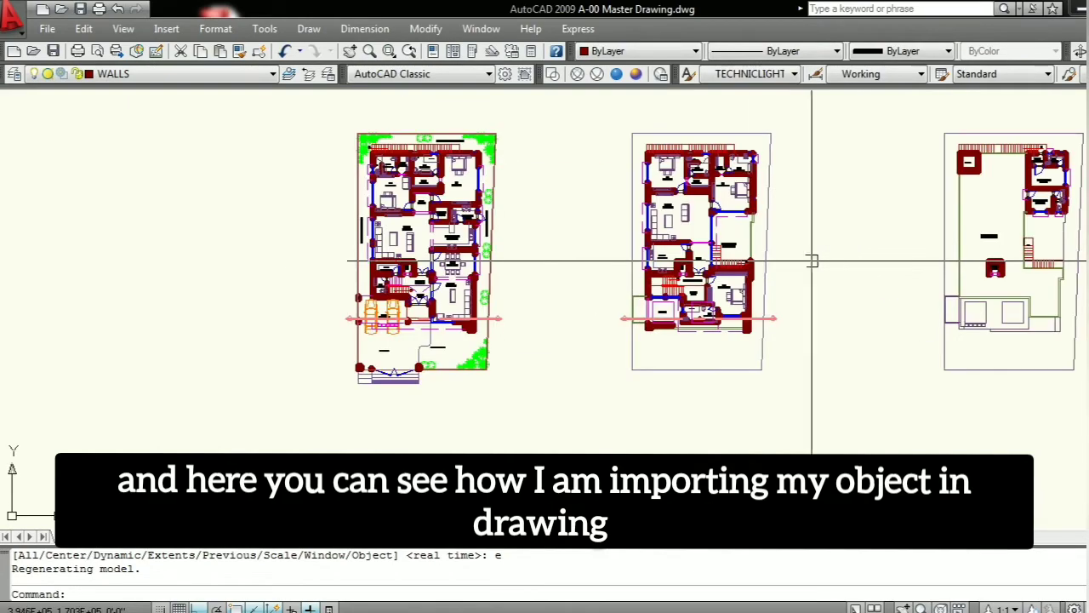
scroll(494, 291, "down", 6)
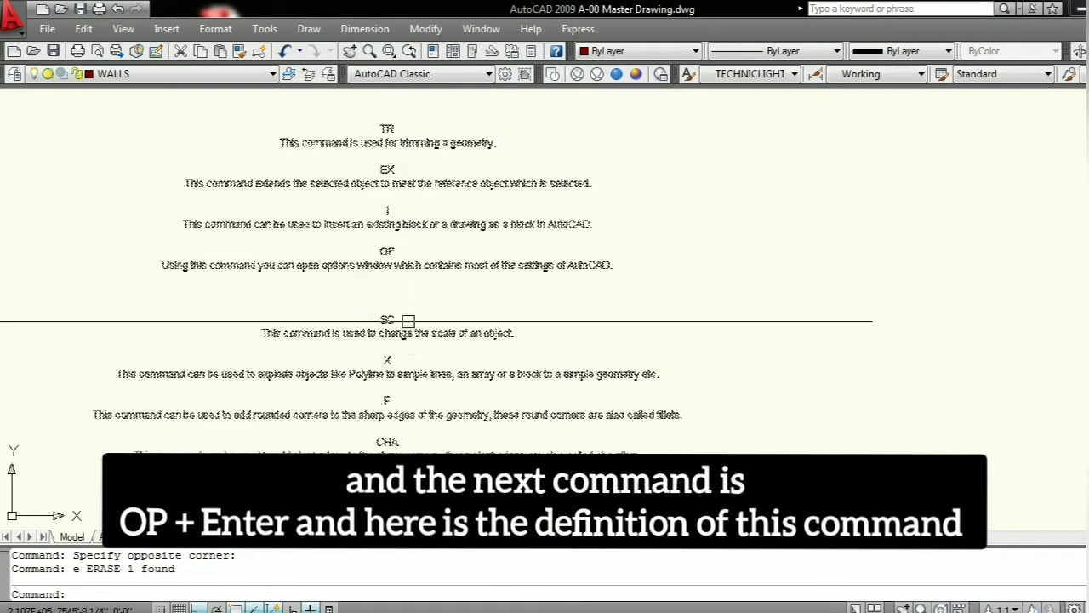
- Read the description of the OP command and open the Options dialog
scroll(408, 320, "up", 3)
scroll(408, 320, "down", 3)
scroll(408, 320, "up", 4)
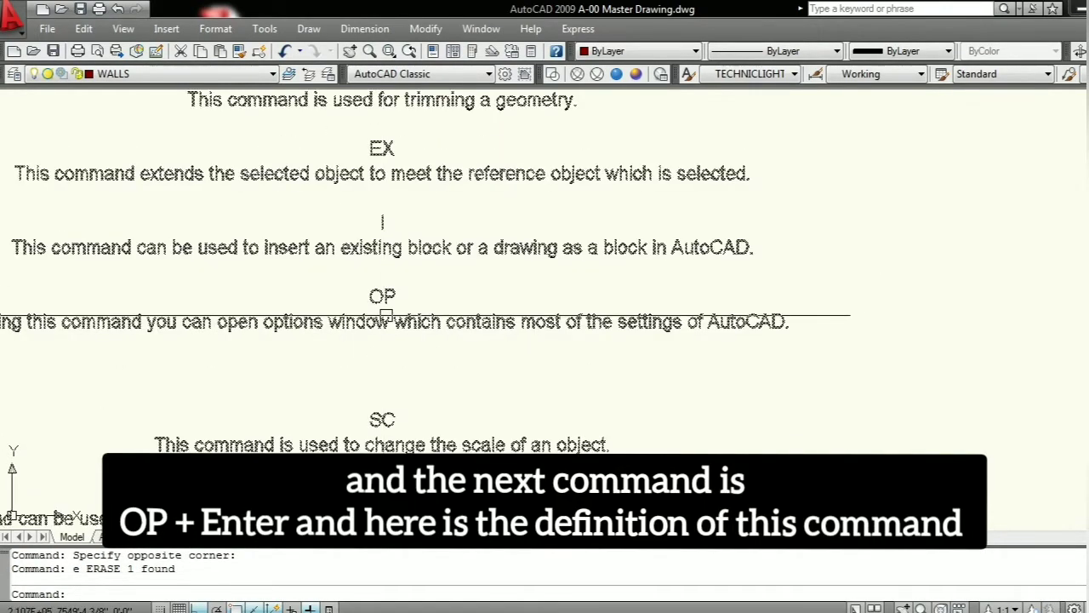
scroll(403, 321, "down", 4)
scroll(226, 336, "up", 3)
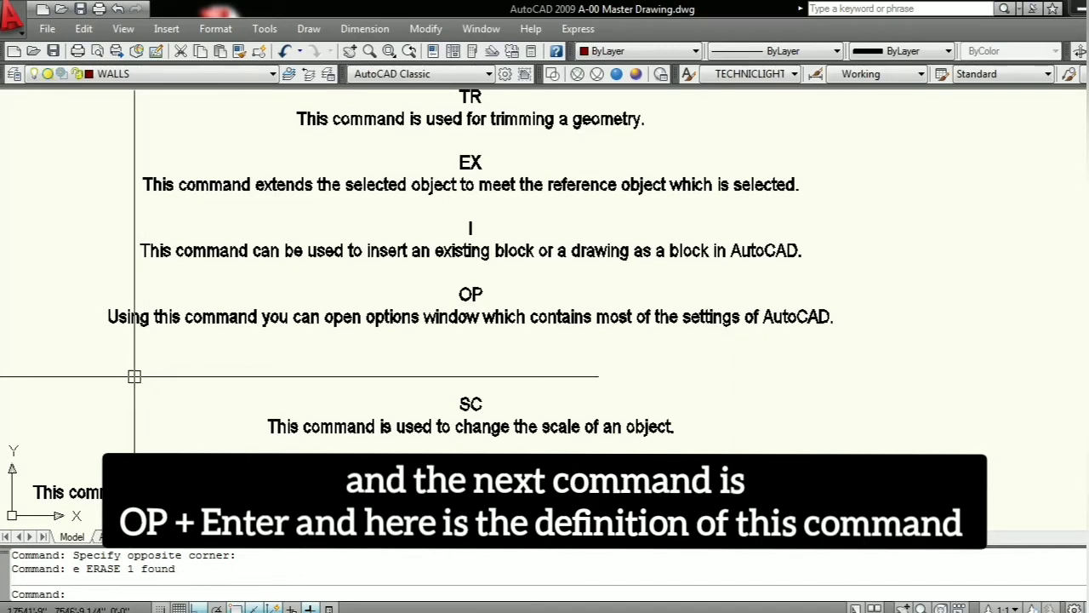
scroll(142, 377, "down", 3)
key("Escape")
key("Escape")
type("o")
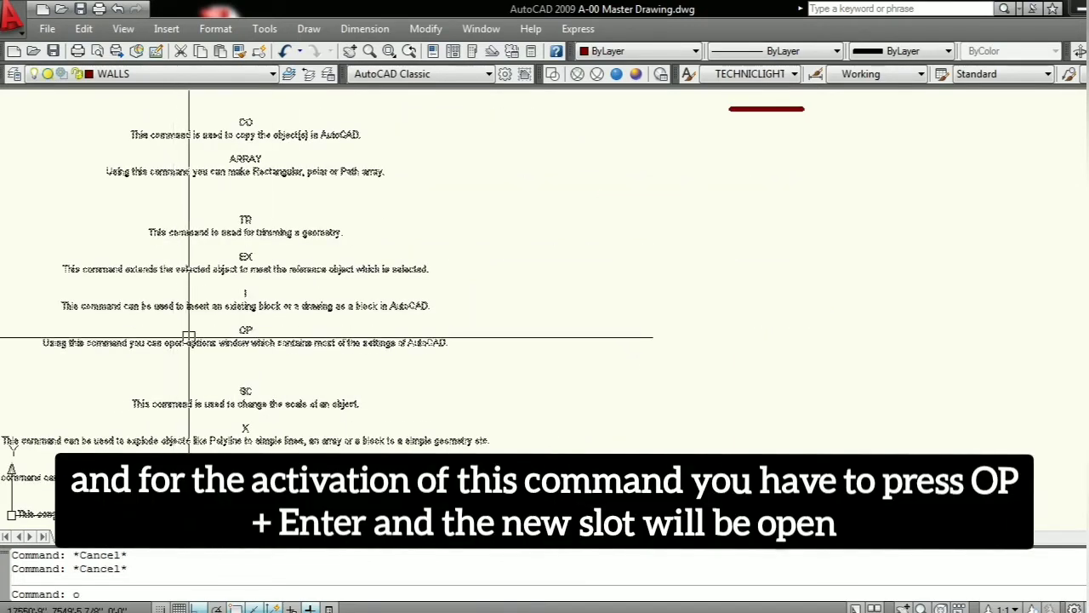
type("p")
key("Return")
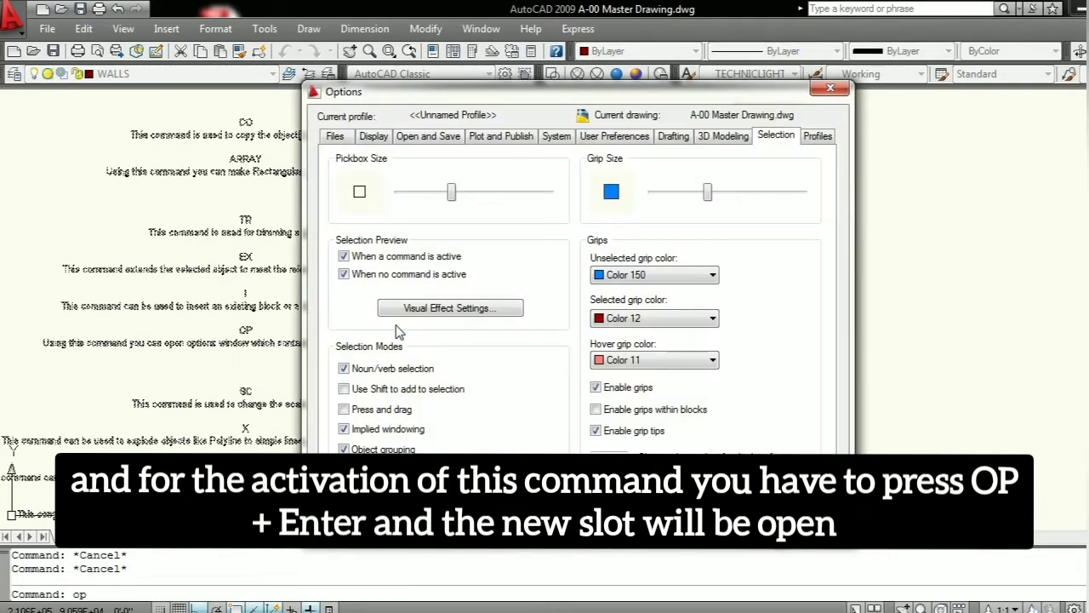
- Look through the option categories from Files to Profiles and close the Options dialog
left_click(345, 141)
left_click(388, 141)
left_click(414, 140)
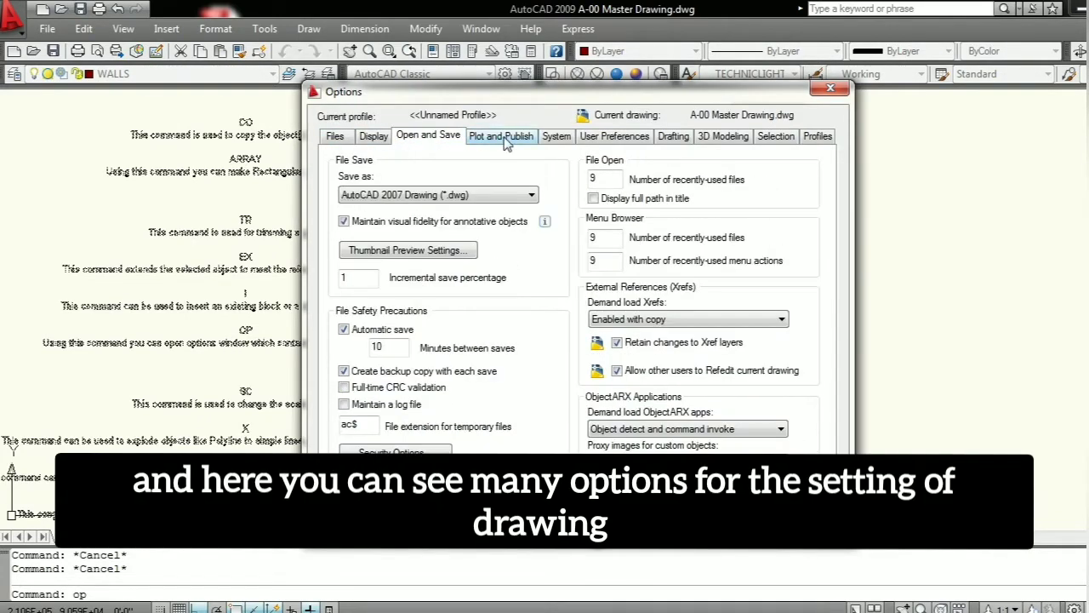
left_click(508, 142)
left_click(559, 139)
left_click(614, 139)
left_click(673, 139)
left_click(723, 139)
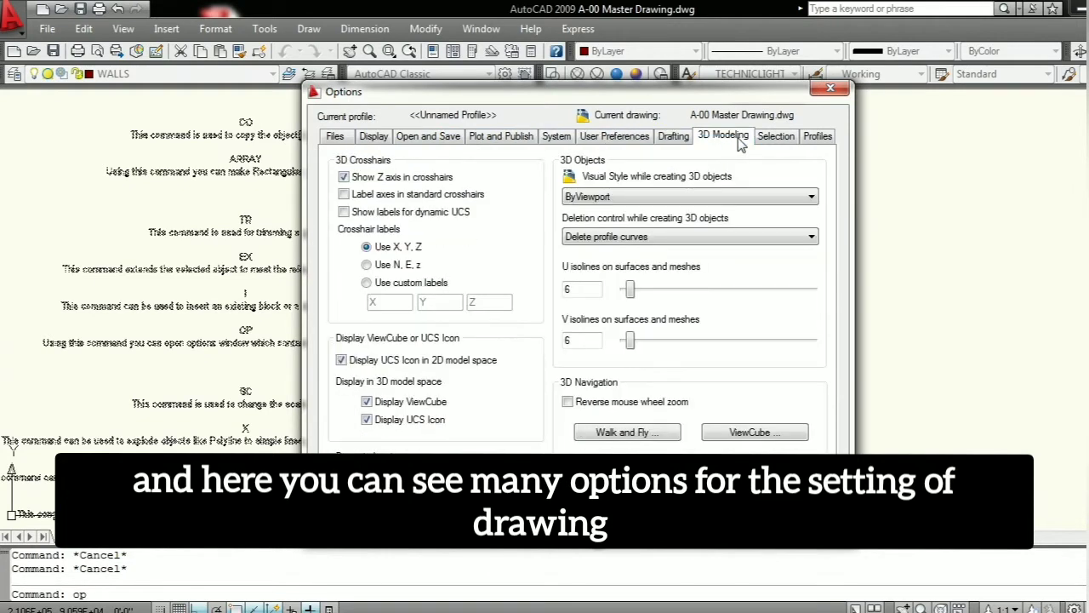
left_click(775, 139)
left_click(817, 141)
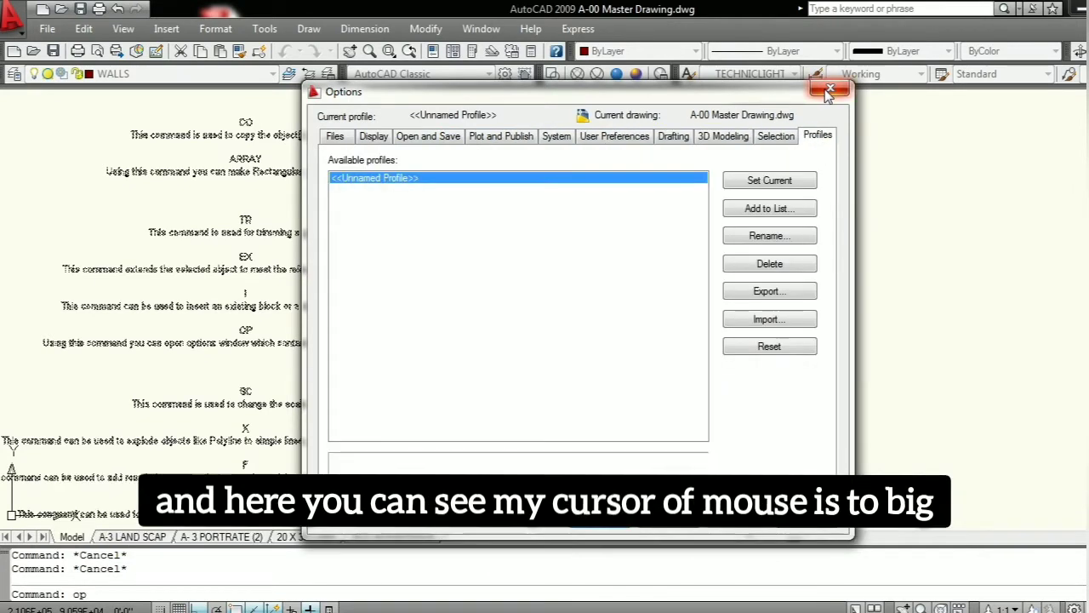
left_click(829, 90)
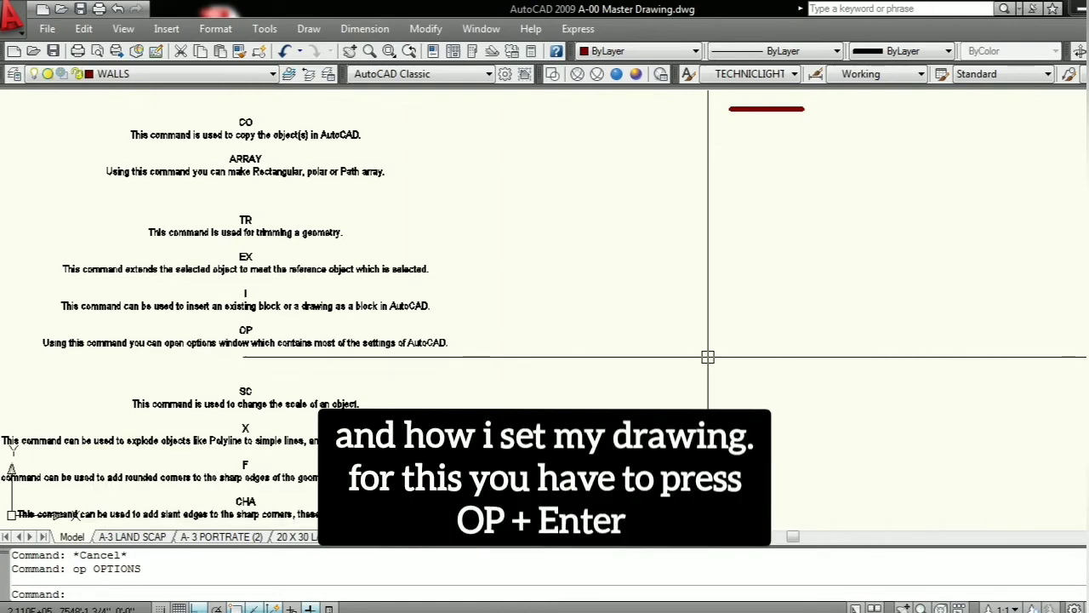
- Reduce the crosshair size in the display options and apply the change
type("op")
key("Return")
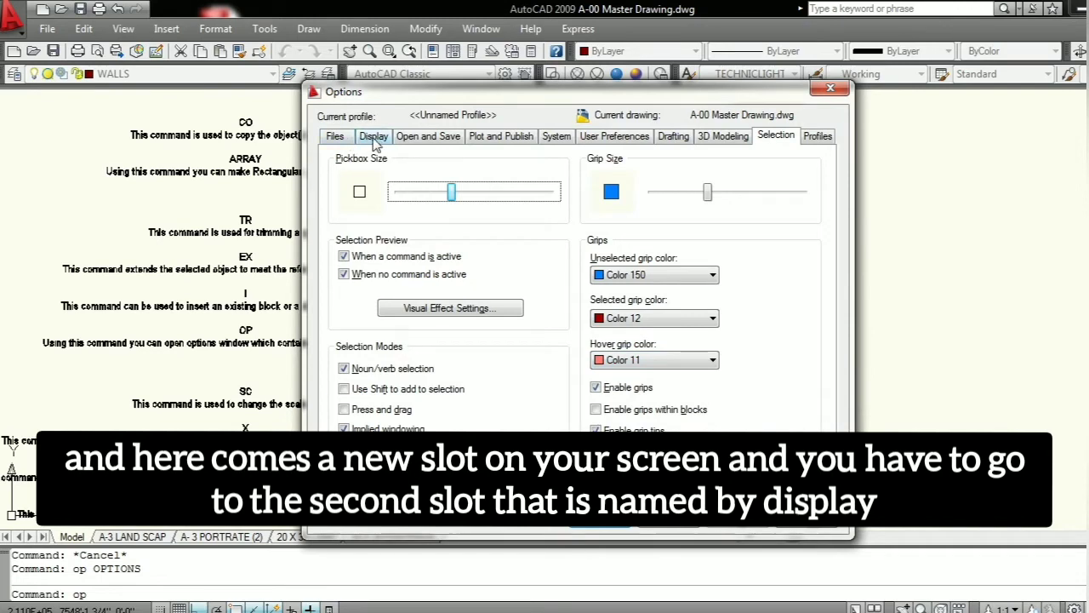
left_click(373, 137)
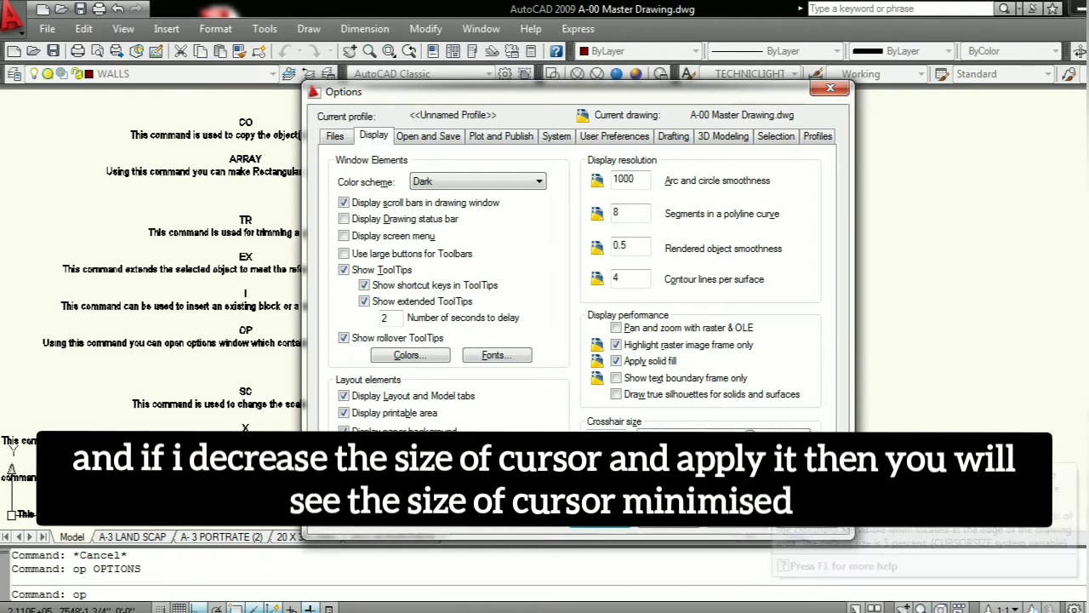
left_click(742, 521)
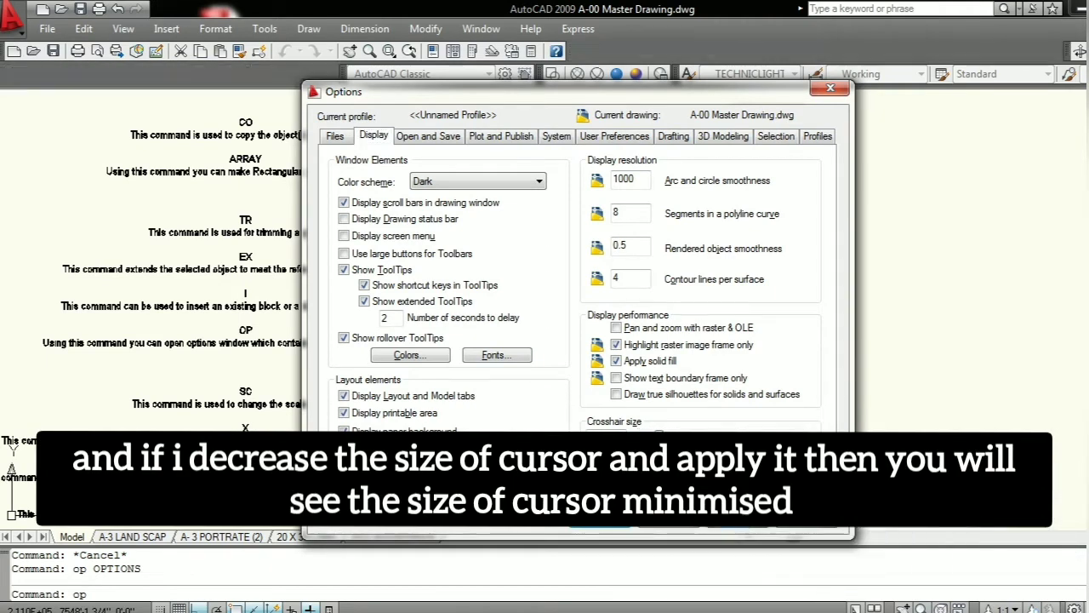
- Close the Options dialog, reopen it to increase the crosshair size in the display options, and apply the change
left_click(614, 521)
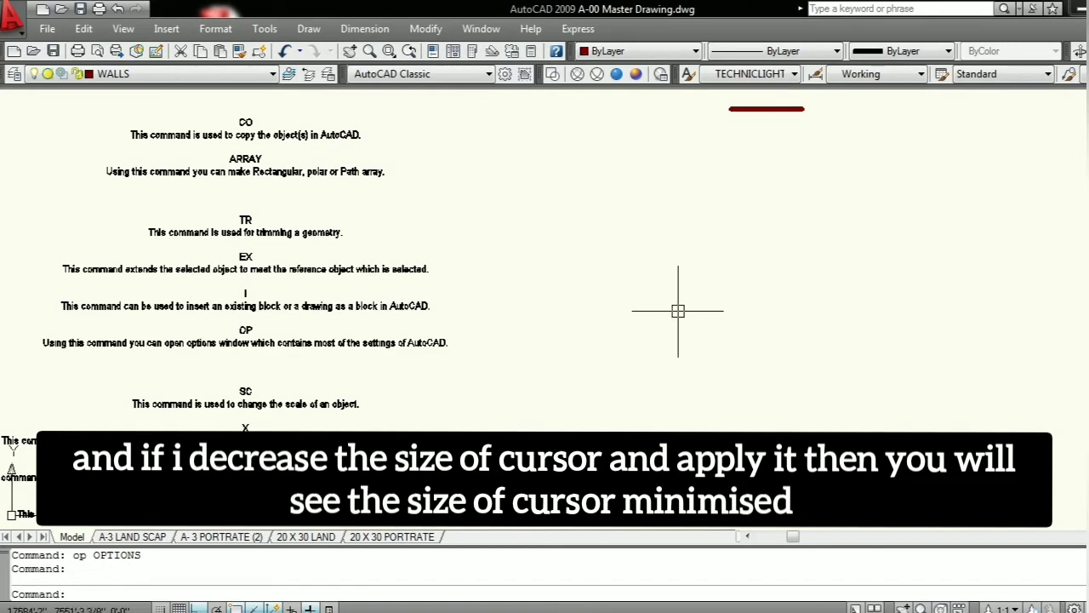
type("op")
key("Return")
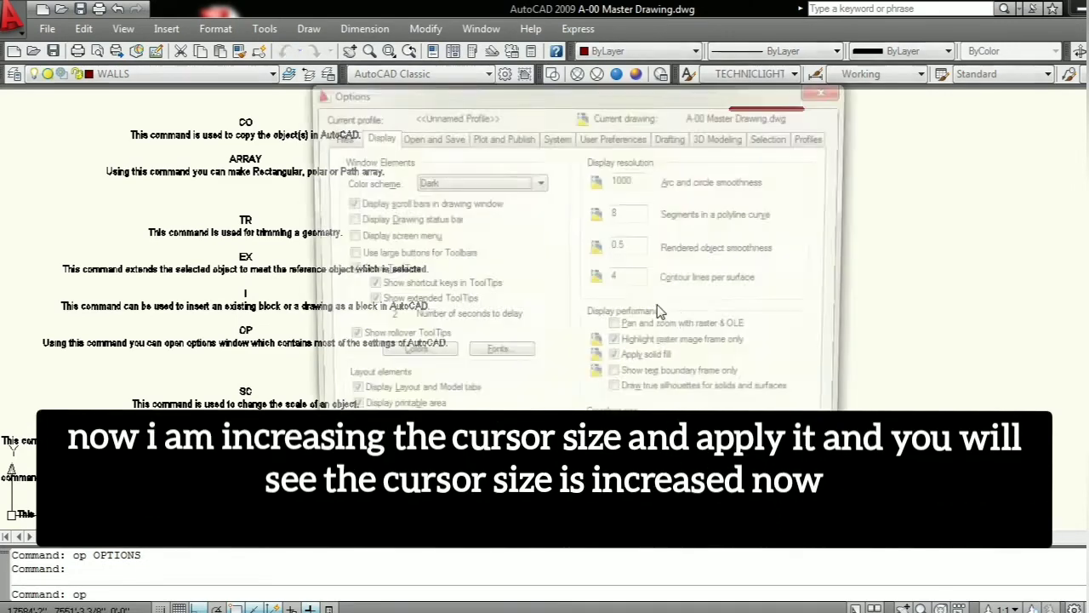
left_click_drag(663, 438, 757, 432)
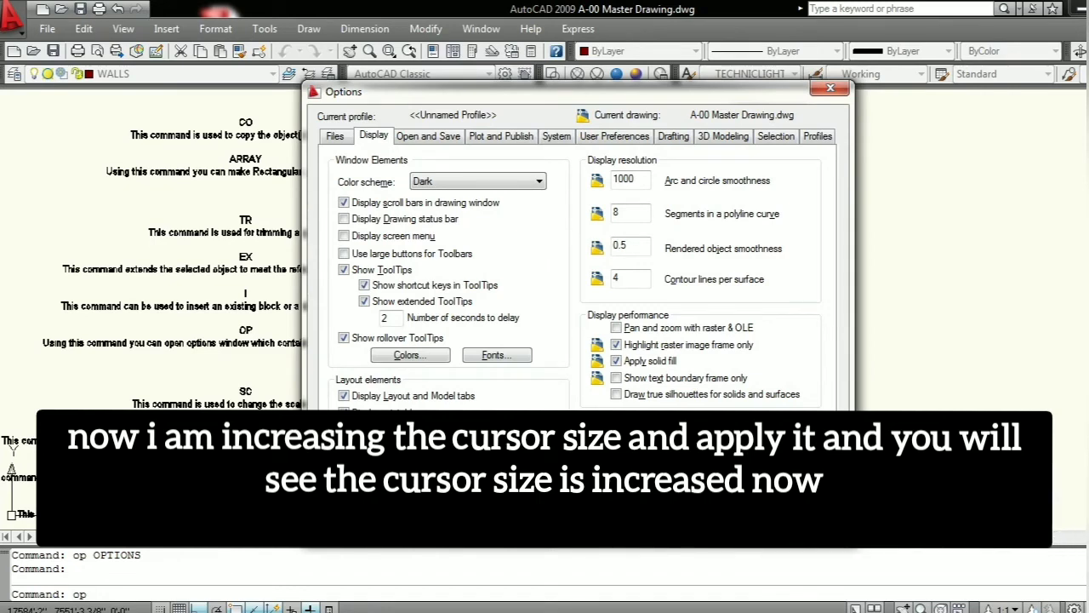
left_click(729, 529)
left_click(579, 528)
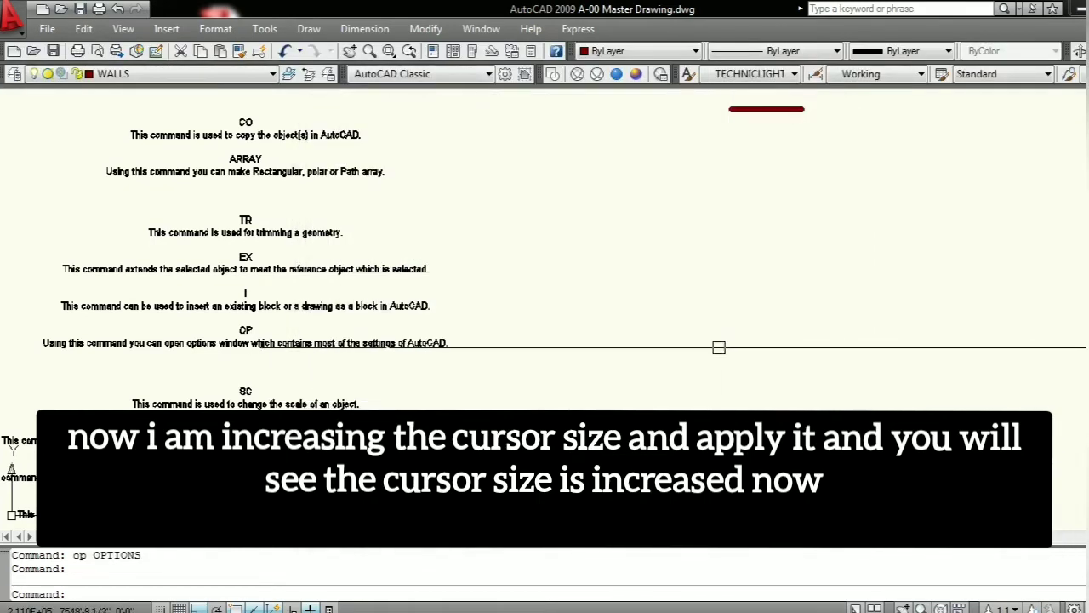
- Enable automatic save in the open and save options with 1 minute between saves
type("op")
key("Return")
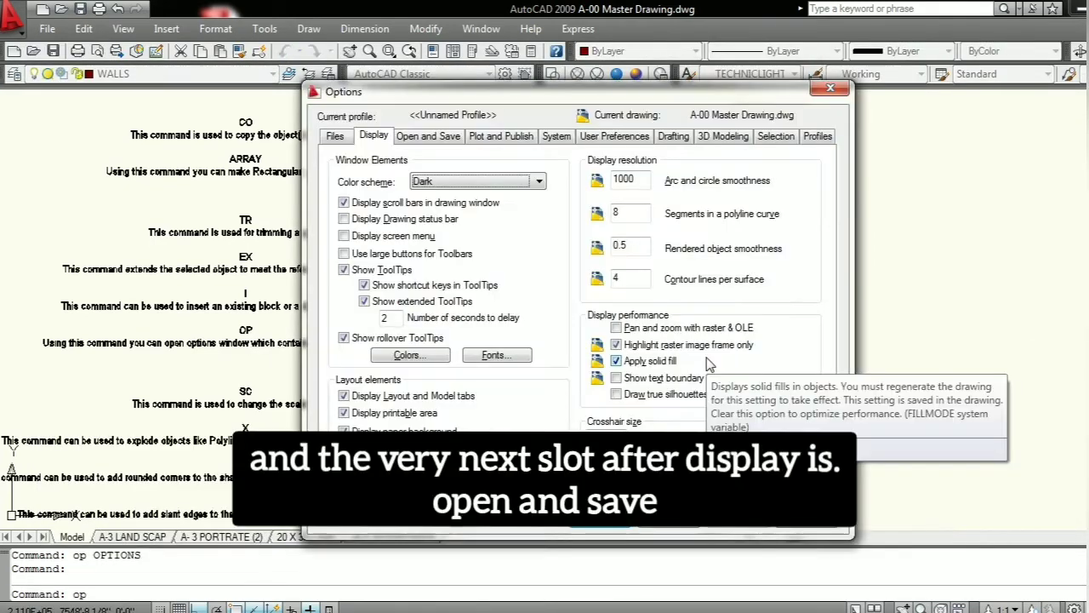
left_click(434, 136)
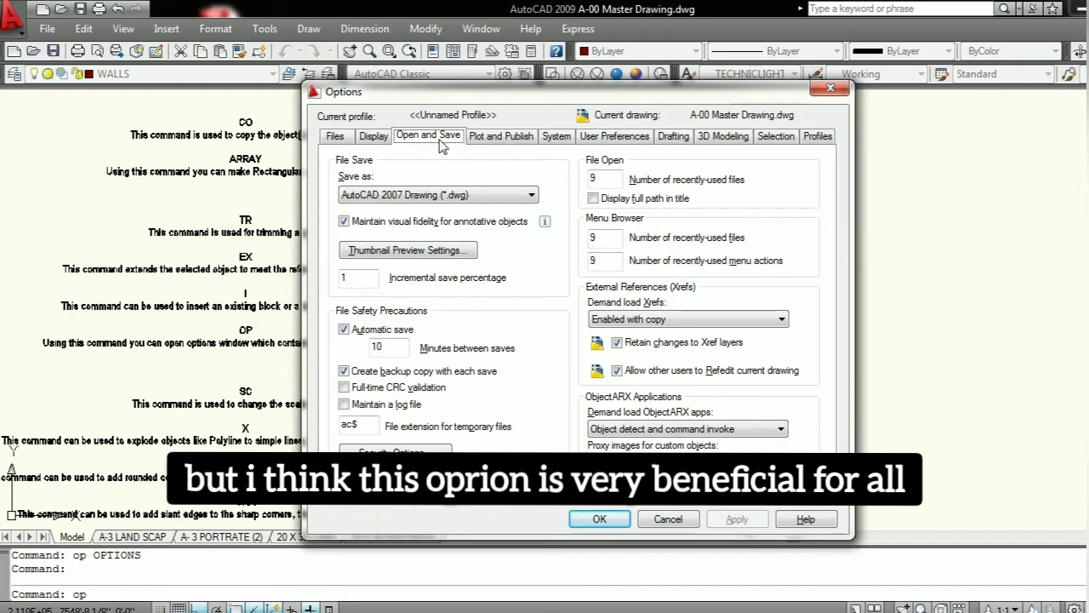
left_click(353, 331)
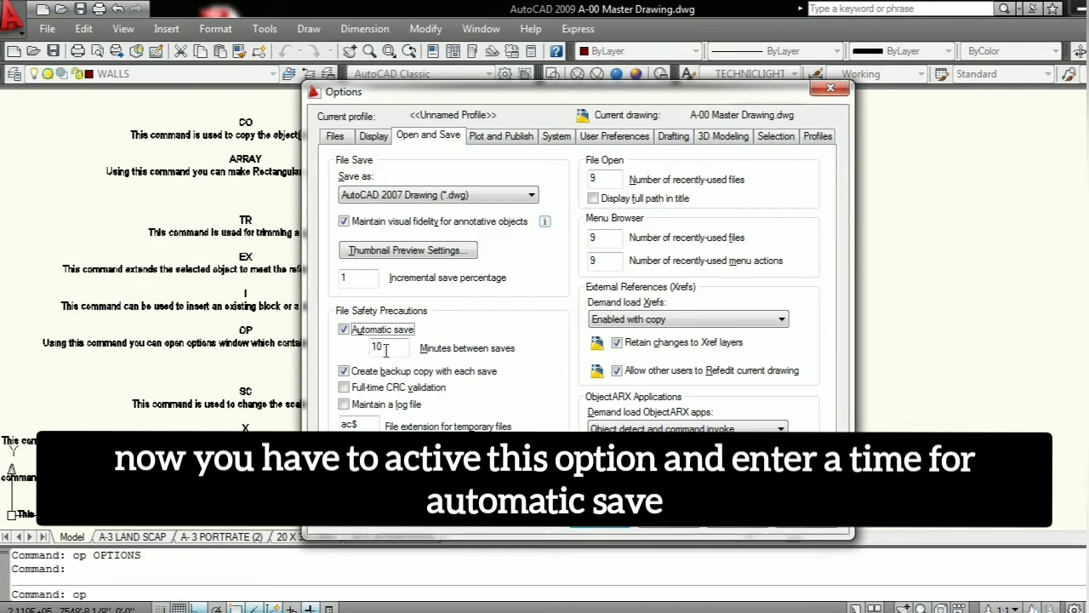
double_click(379, 347)
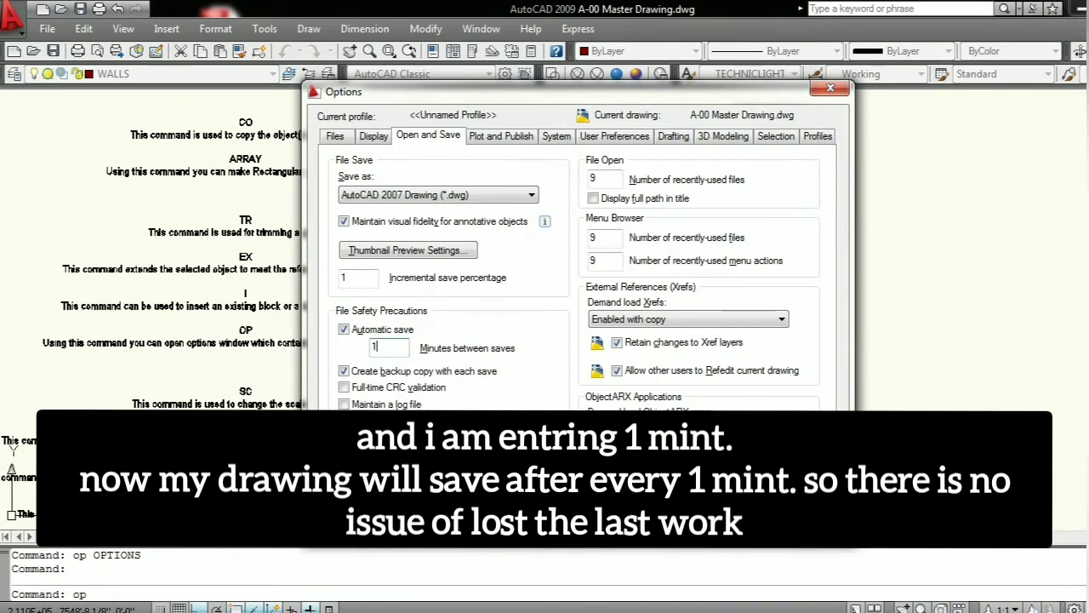
key("Return")
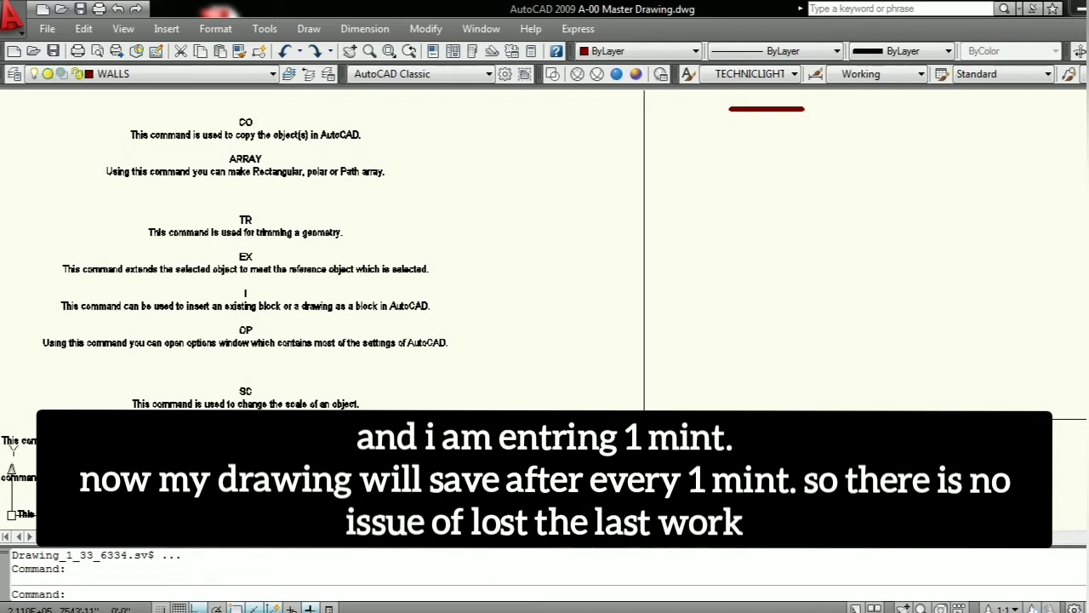
- Reduce the pickbox size to near its minimum in the selection options
left_click(776, 136)
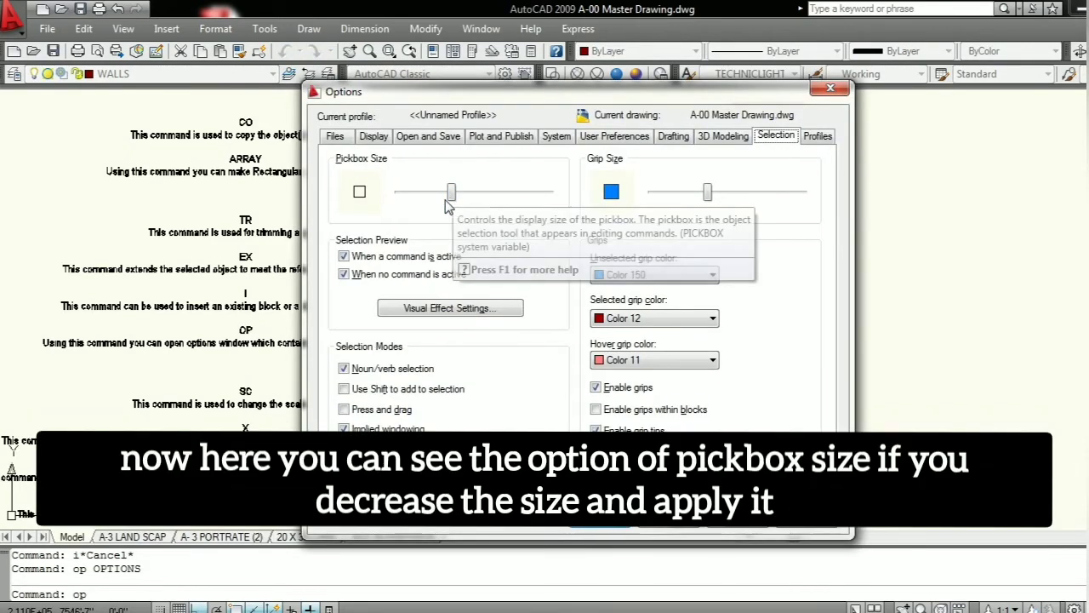
left_click_drag(451, 191, 410, 197)
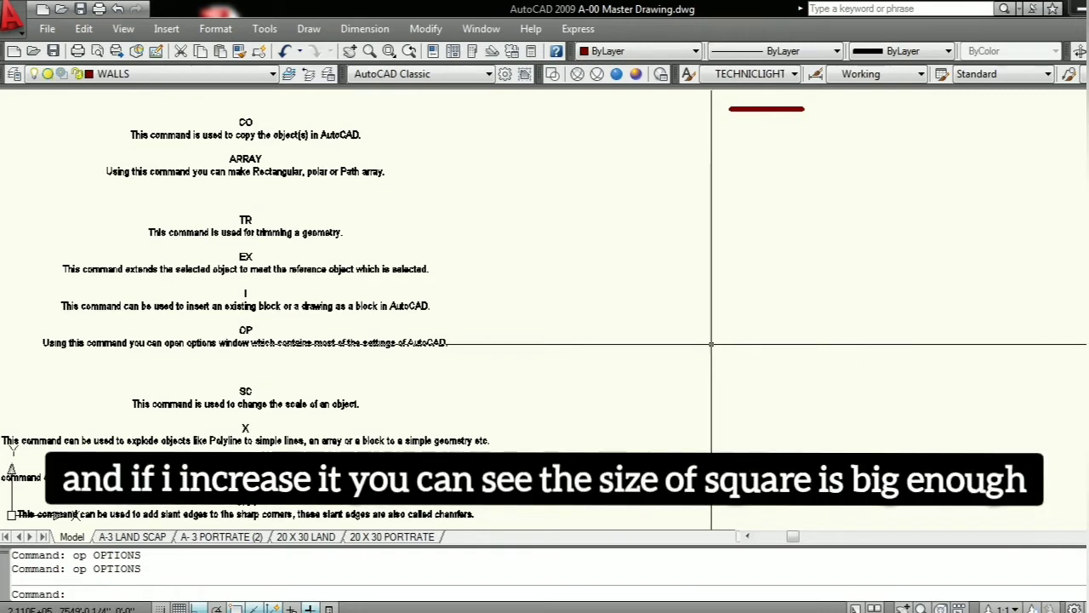
- Enlarge the pickbox to its maximum size and apply it, then return it to a medium size
key("Return")
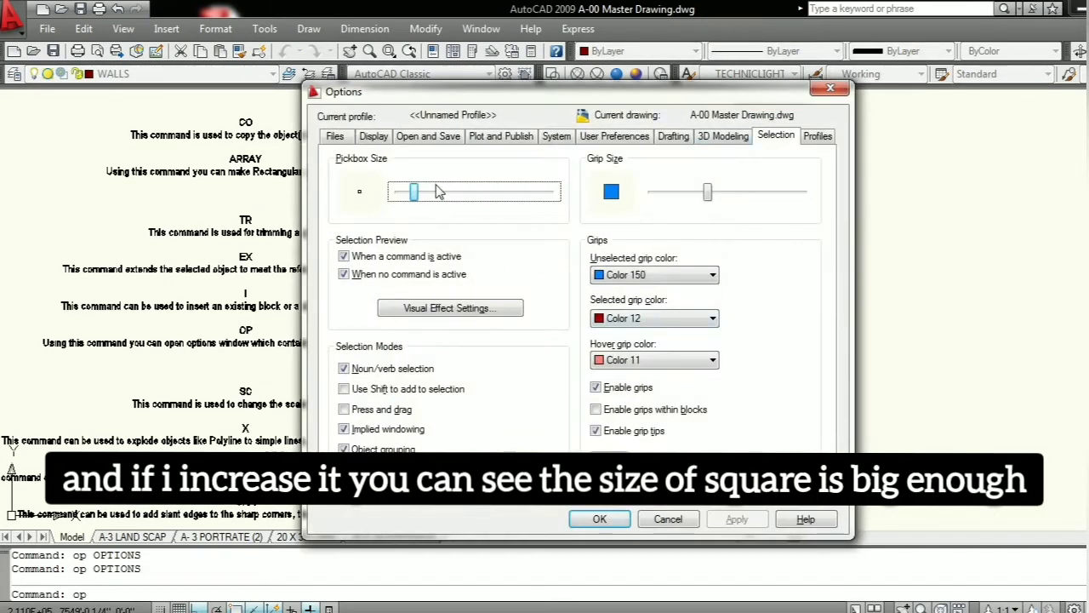
left_click_drag(436, 191, 561, 192)
left_click(732, 521)
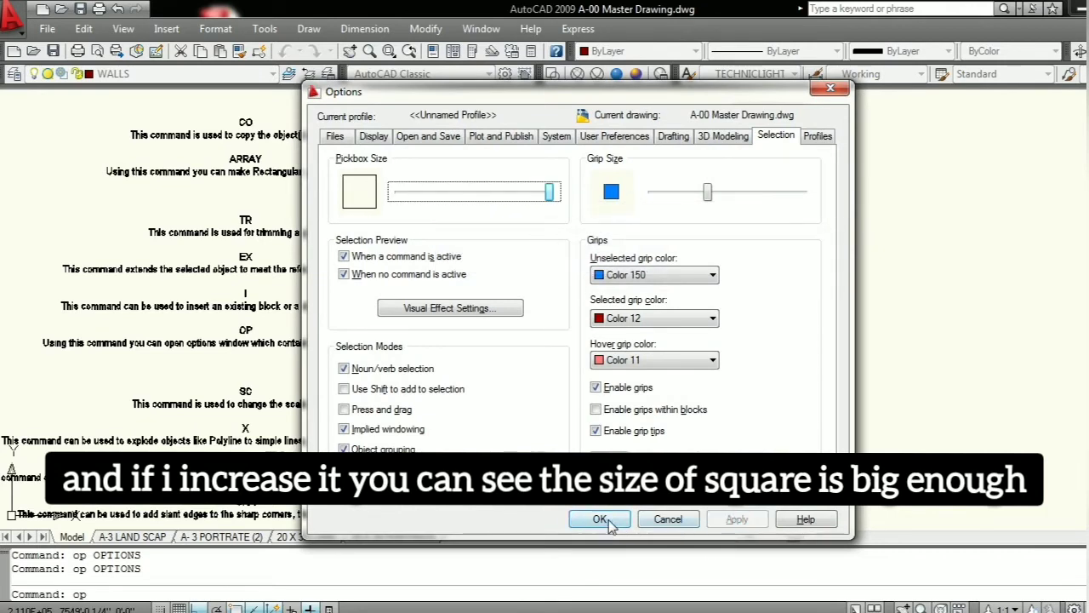
left_click(600, 519)
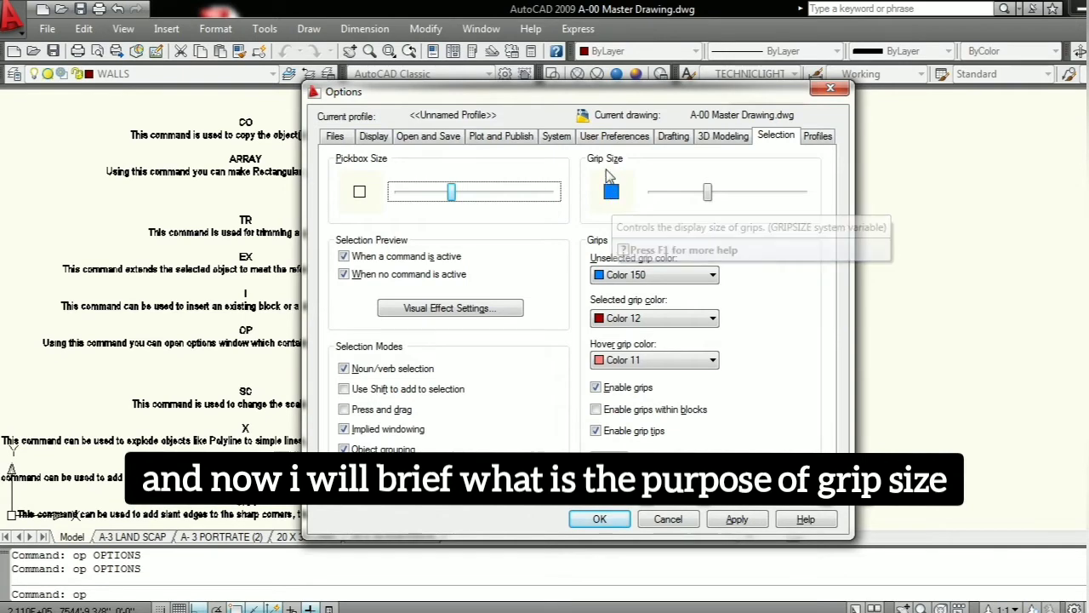
left_click(600, 518)
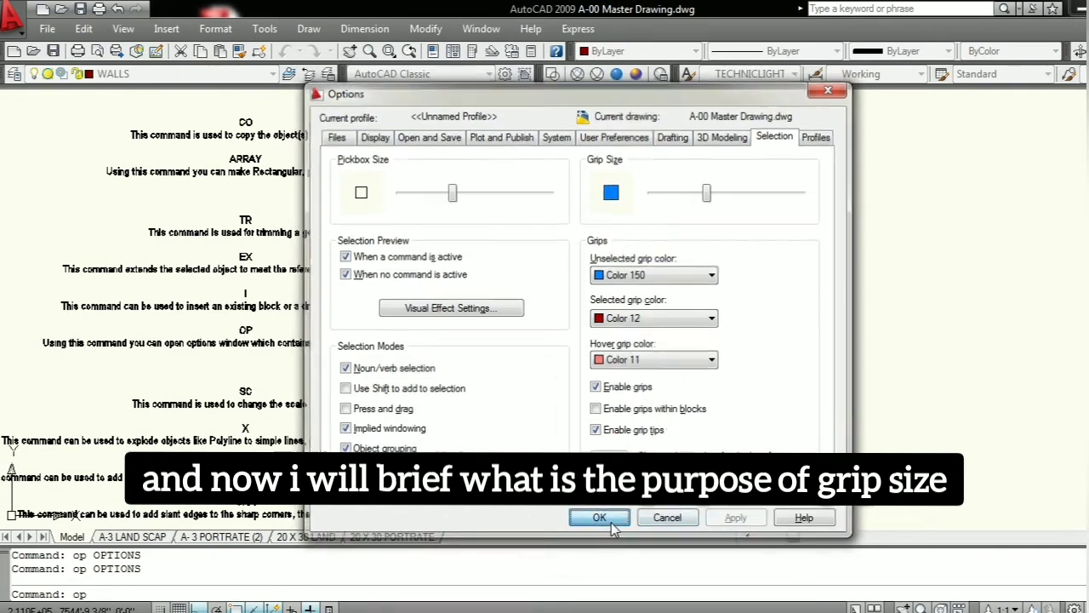
- Select the red horizontal line with a crossing window so that its grips are displayed
scroll(760, 132, "up", 5)
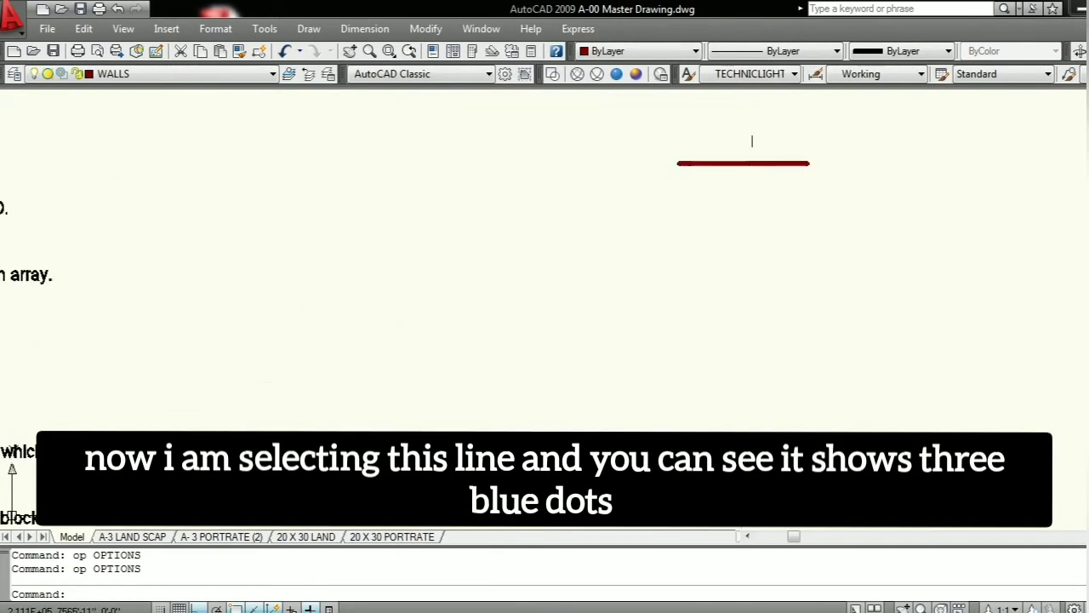
left_click(800, 156)
left_click(729, 295)
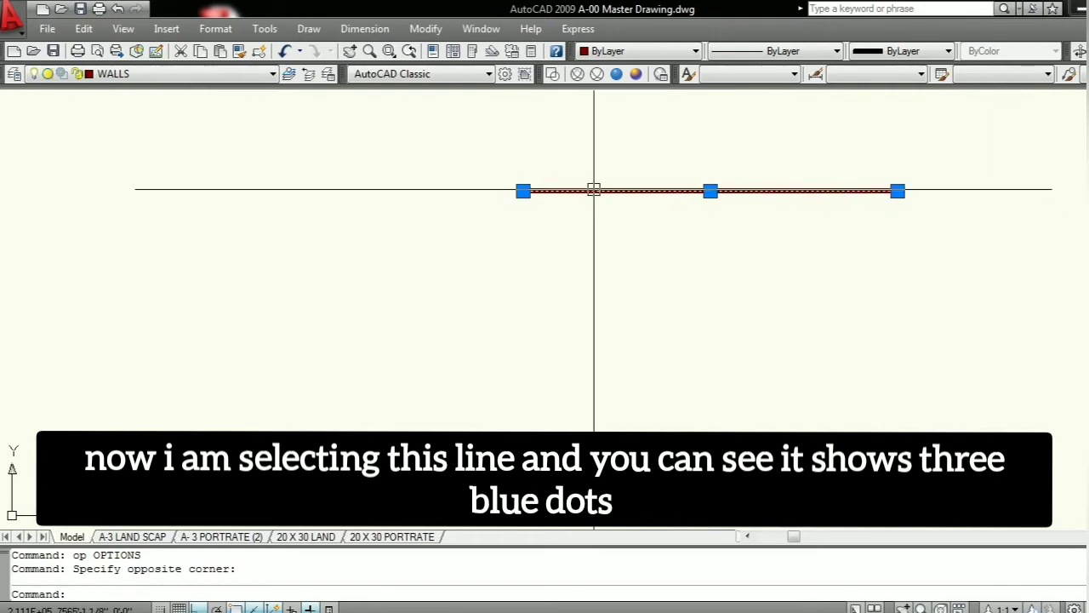
key("Escape")
left_click(671, 182)
left_click(645, 290)
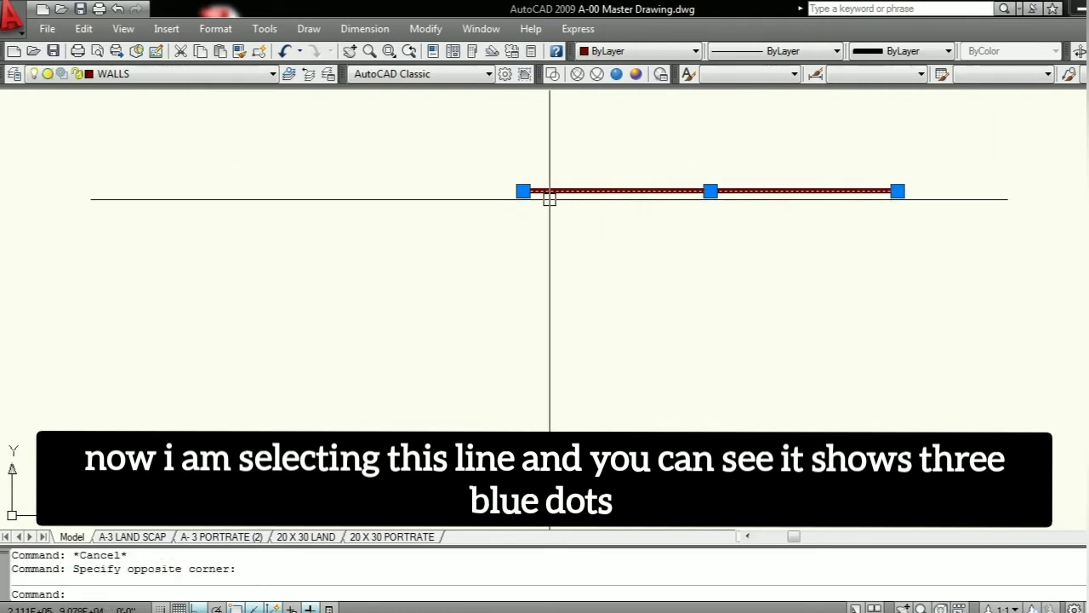
- Reduce the grip size to its minimum in the selection options and inspect the grips on the selected line
type("cp")
key("Return")
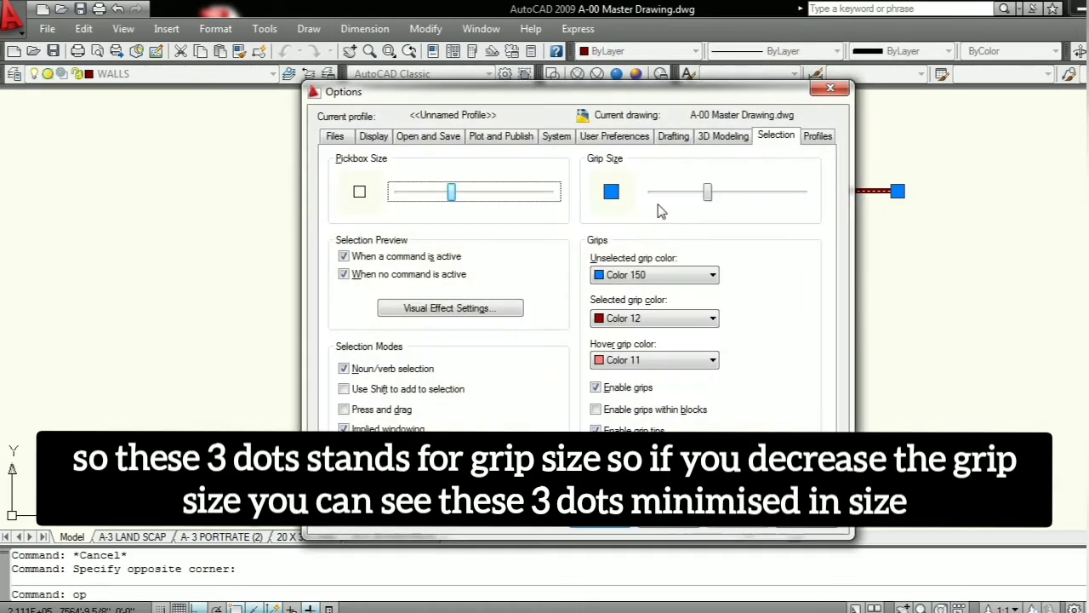
left_click_drag(648, 95, 401, 94)
left_click_drag(460, 192, 415, 199)
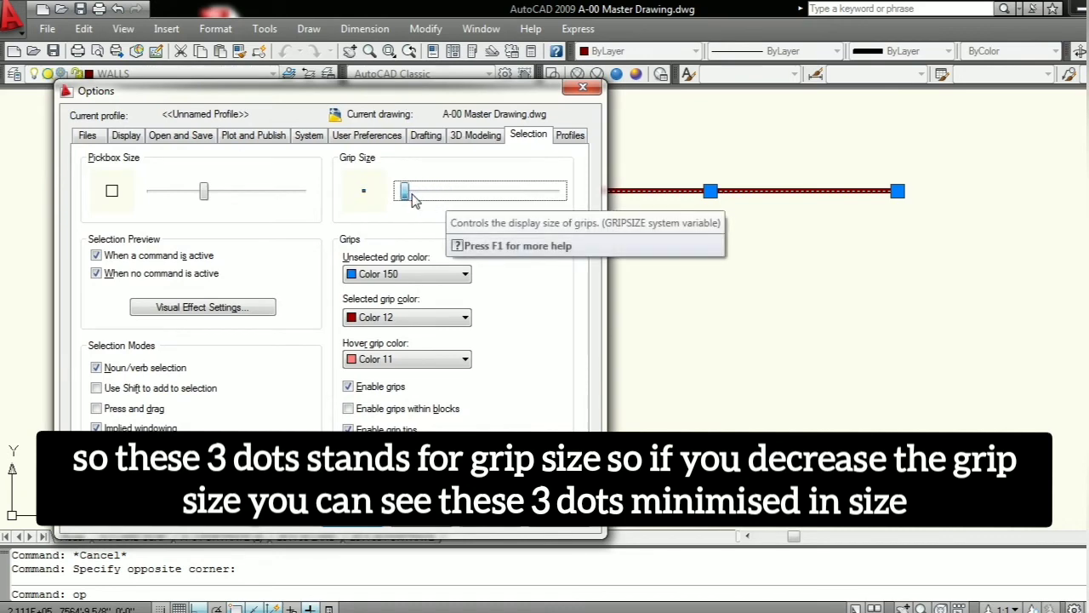
left_click(498, 528)
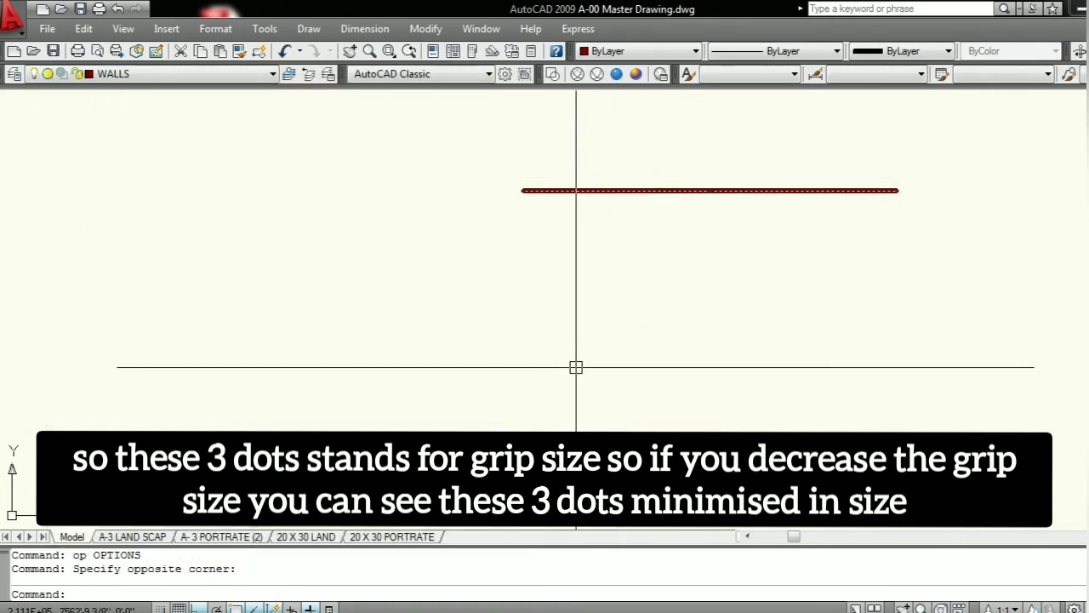
scroll(534, 189, "up", 8)
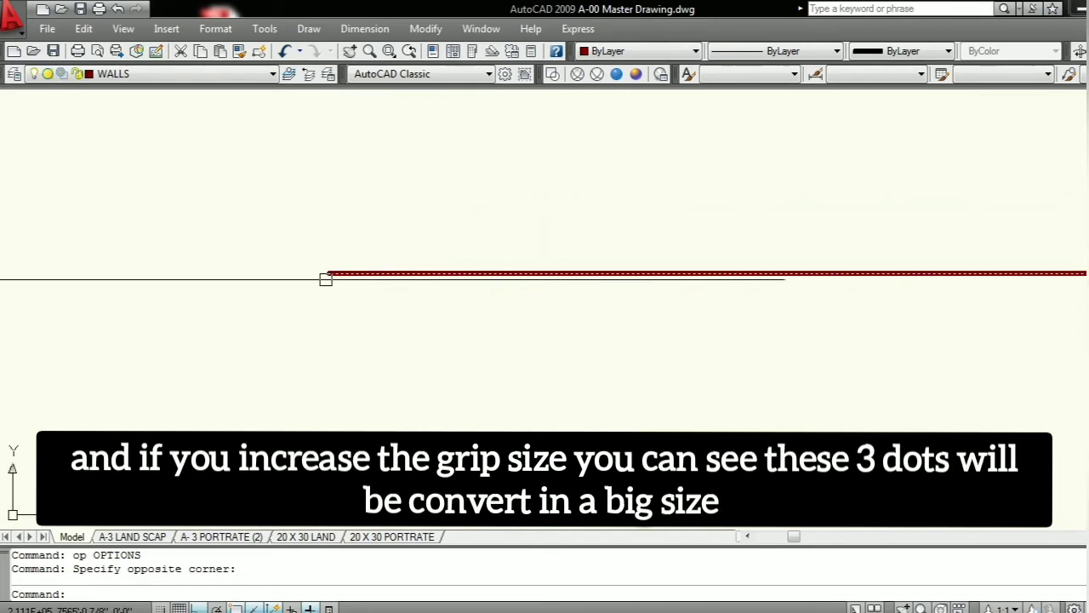
scroll(476, 273, "down", 5)
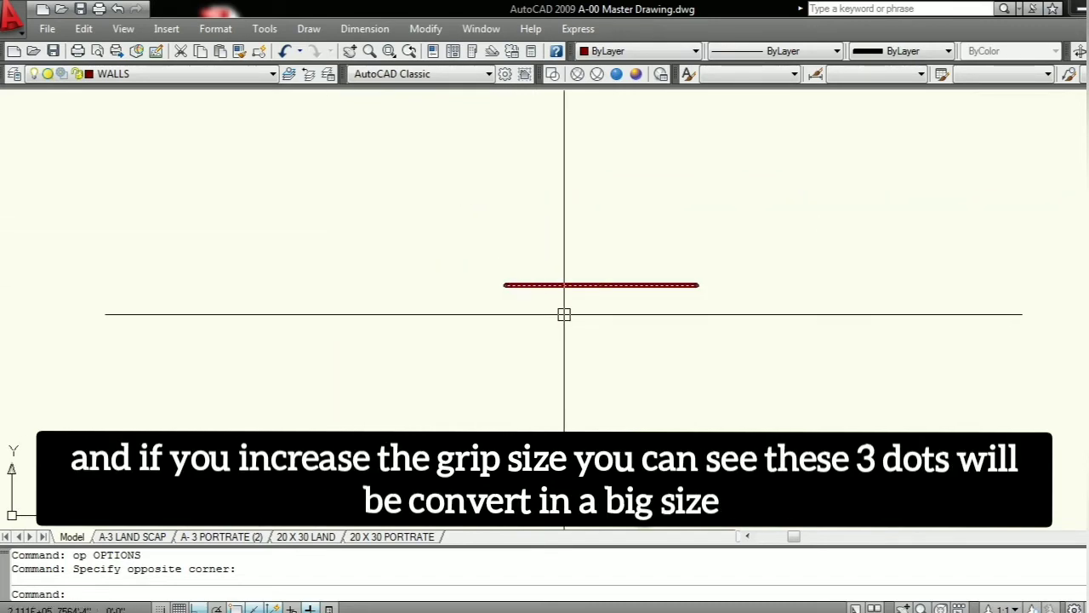
- Increase the grip size to its maximum in the selection options and select the red line to show its grips
key("Escape")
type("op")
key("Return")
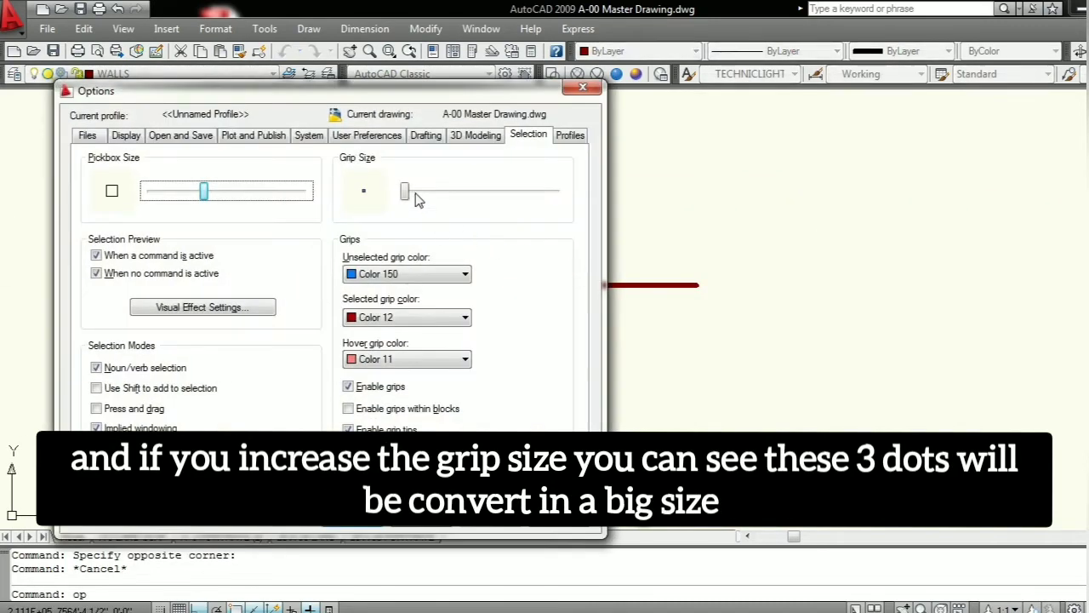
left_click_drag(415, 198, 602, 218)
key("Return")
left_click(668, 247)
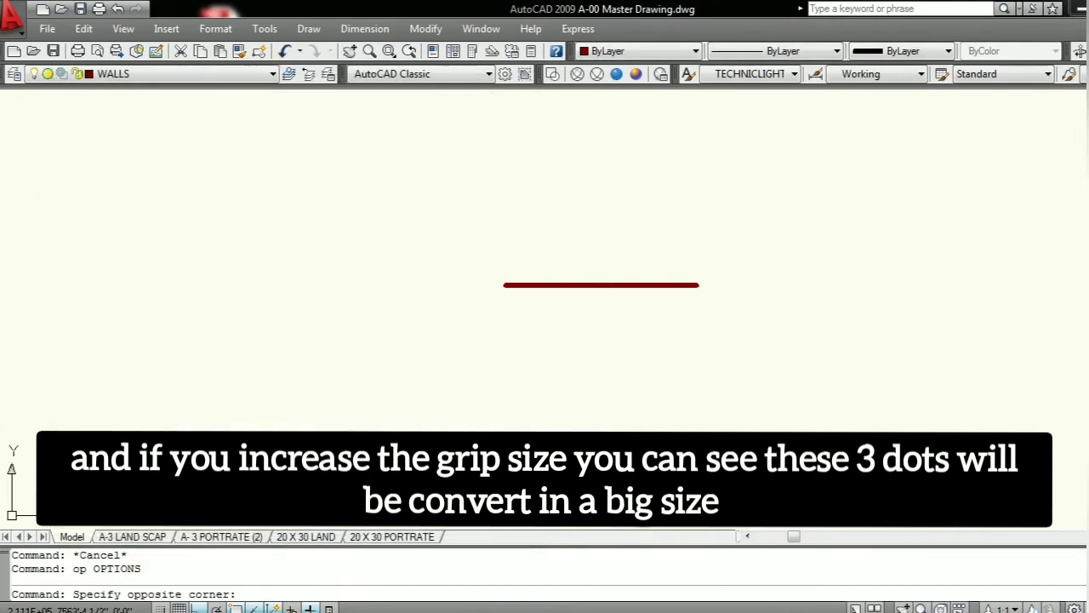
left_click(625, 326)
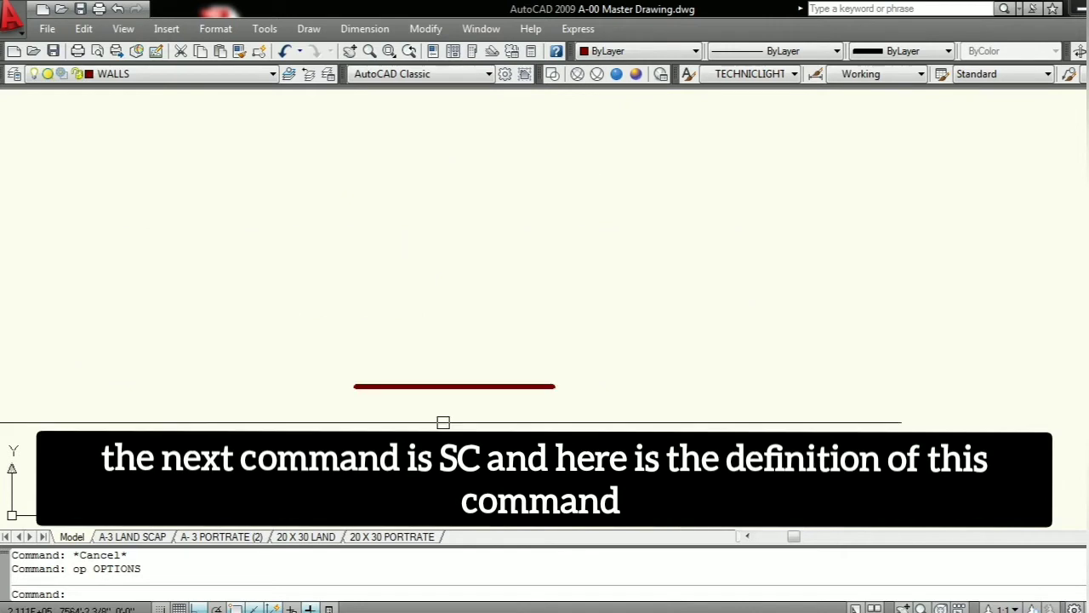
type("dal")
key("Return")
key("Return")
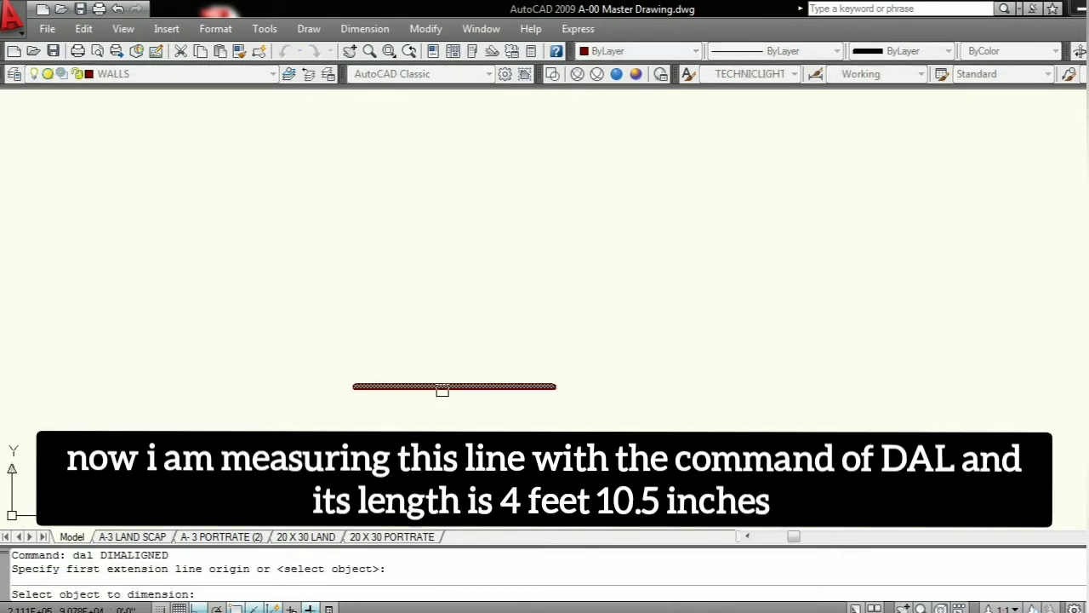
left_click(440, 387)
scroll(448, 369, "up", 3)
key("Escape")
key("Escape")
- Add an aligned dimension to the red horizontal line, placing the dimension above it
type("dal")
key("Return")
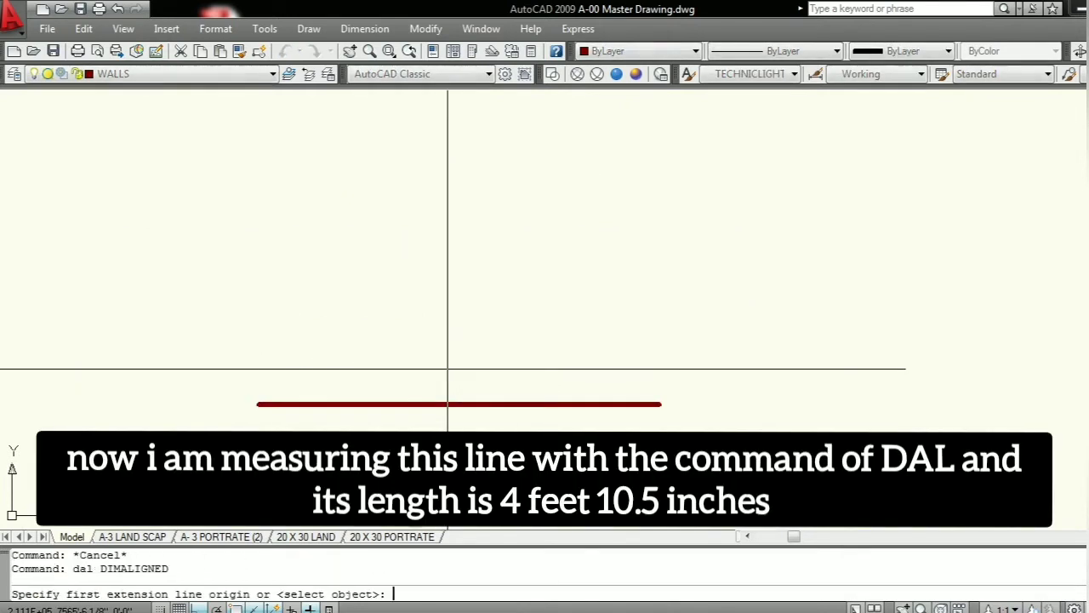
key("Return")
left_click(480, 404)
left_click(489, 298)
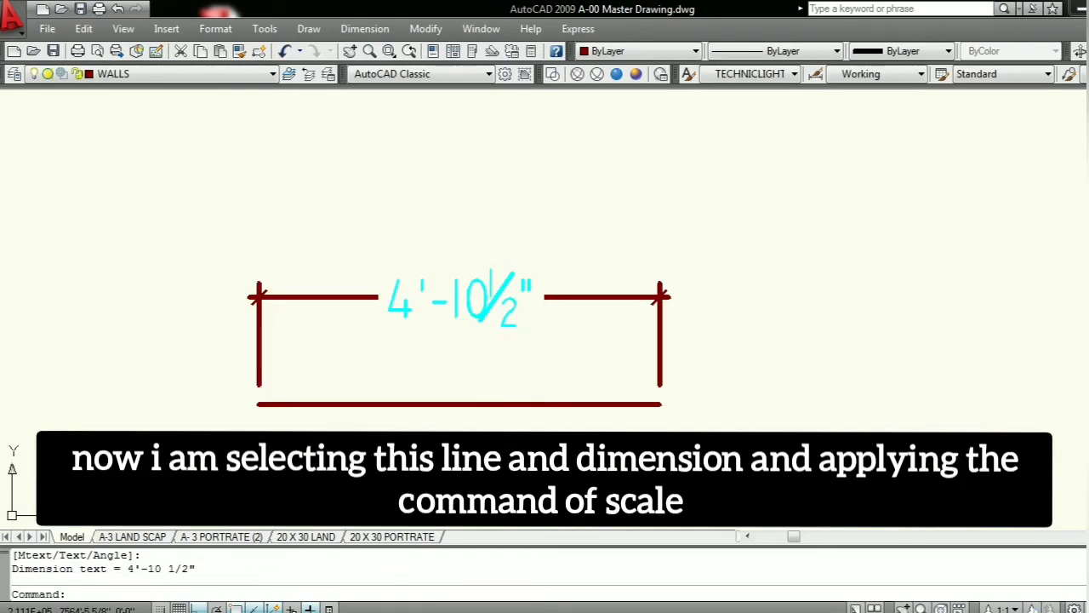
- Scale the red line and its dimension by a factor of 2 from a base point on the line
left_click(545, 431)
left_click(500, 253)
type("sc")
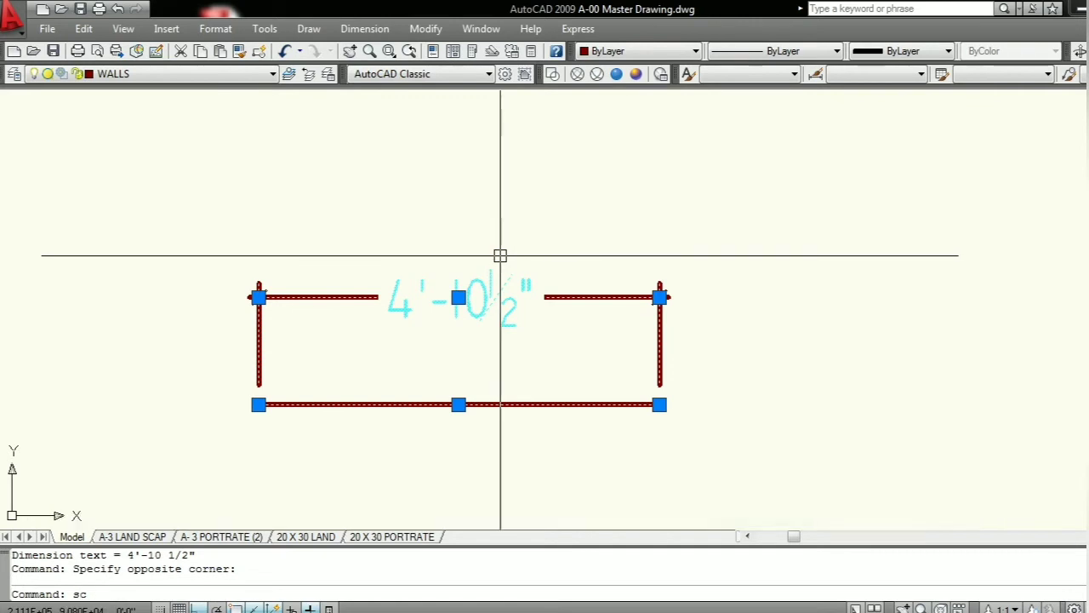
key("Return")
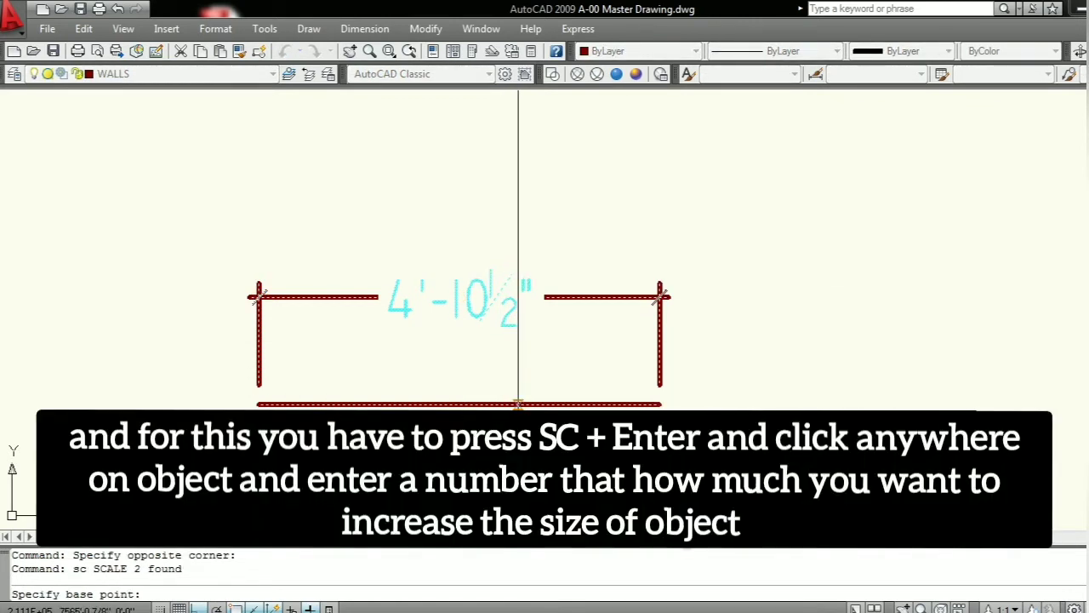
left_click(547, 404)
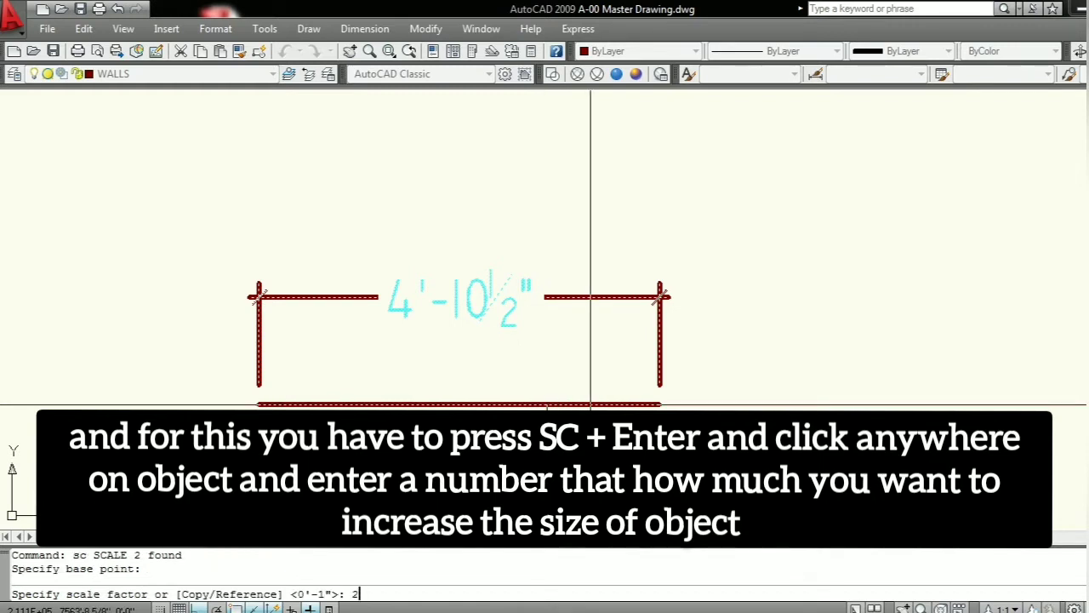
type("2")
key("Return")
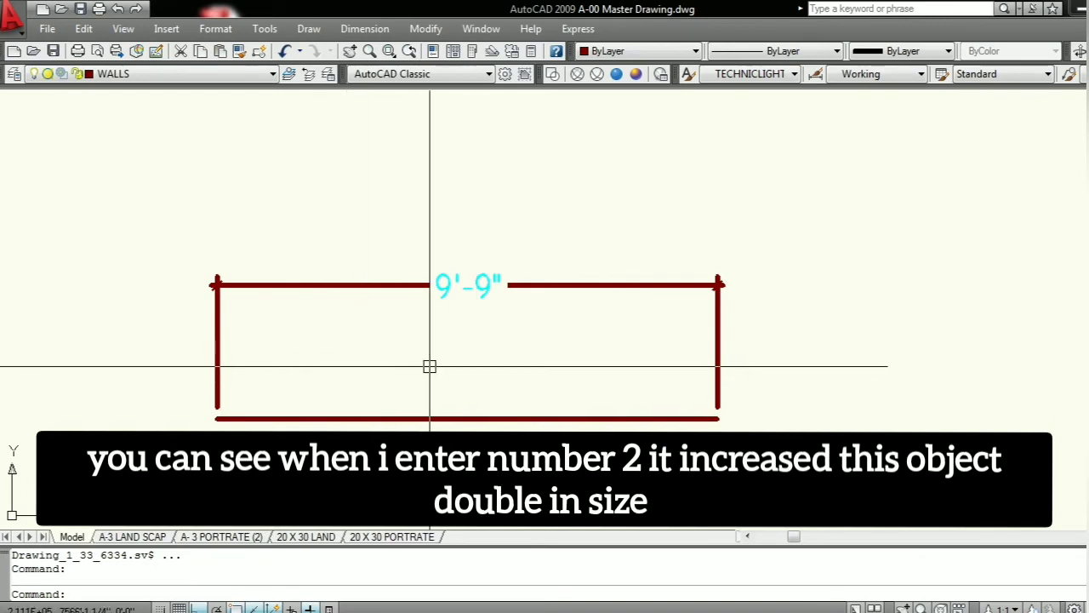
- Read the description of the X command and return to the area around the red line
scroll(469, 301, "up", 2)
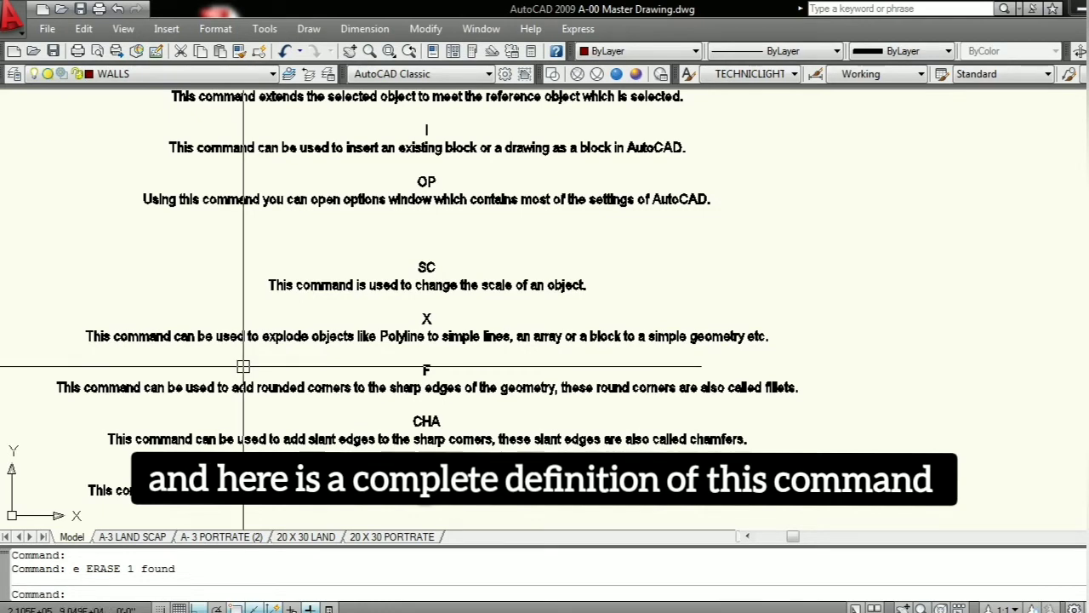
scroll(579, 204, "up", 3)
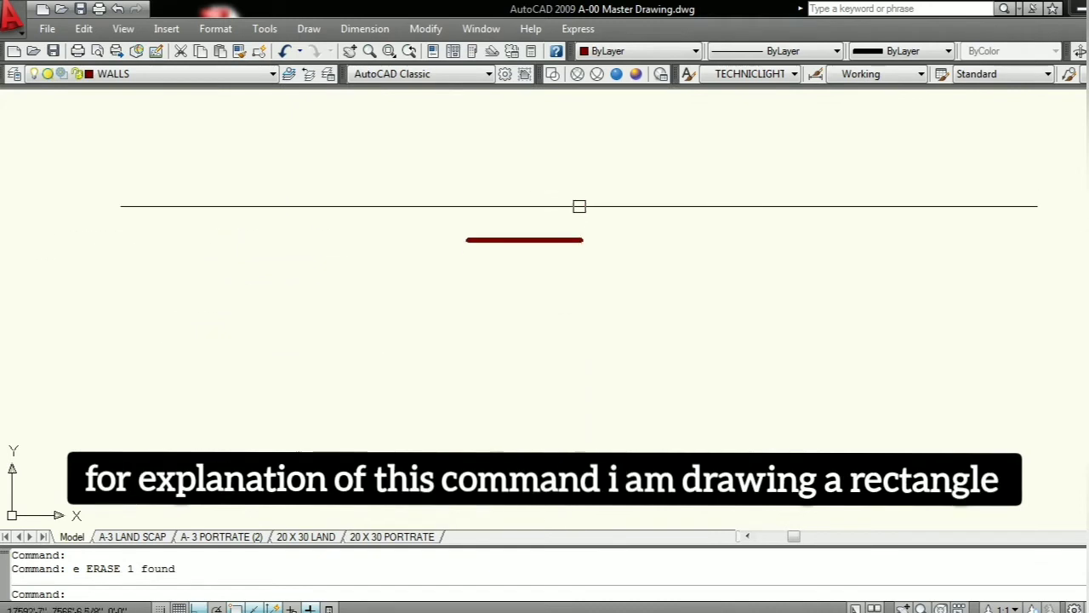
- Draw a tall rectangle to the right of the red horizontal line
type("rec")
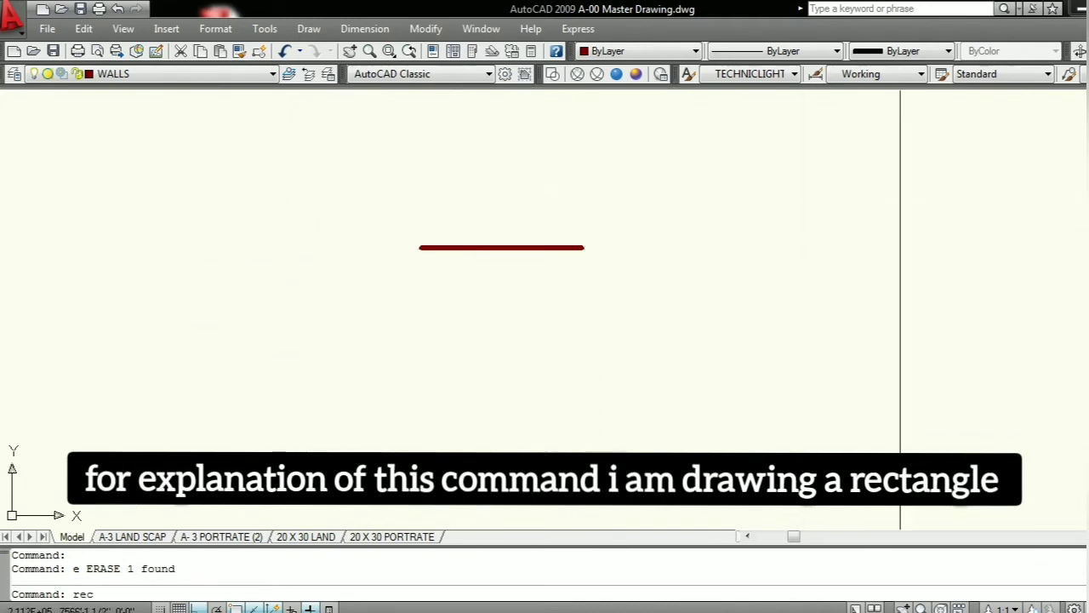
key("Return")
left_click(901, 206)
left_click(814, 377)
key("Escape")
- Select the rectangle by its left side to check that it is a single object, and clear the selection
left_click(839, 315)
left_click(729, 337)
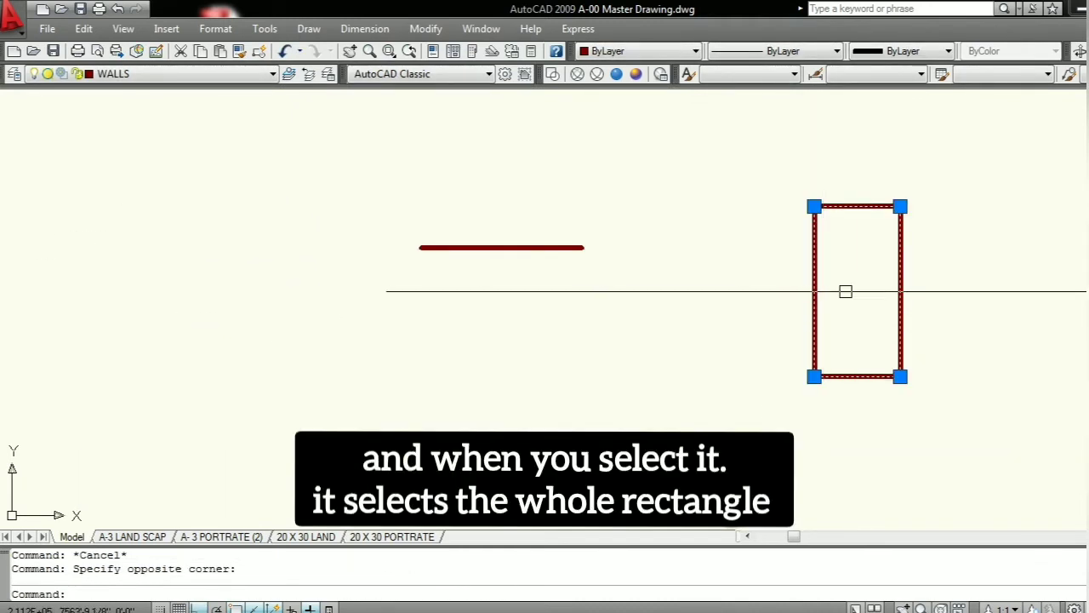
key("Escape")
left_click(853, 289)
left_click(786, 290)
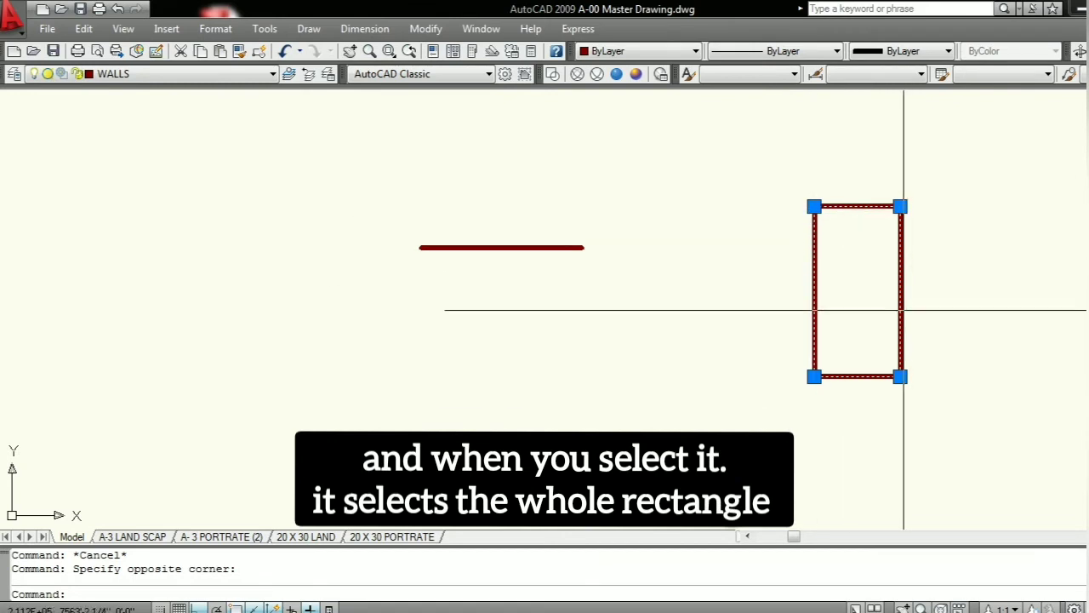
key("Escape")
- Explode the rectangle into separate lines
scroll(722, 318, "down", 7)
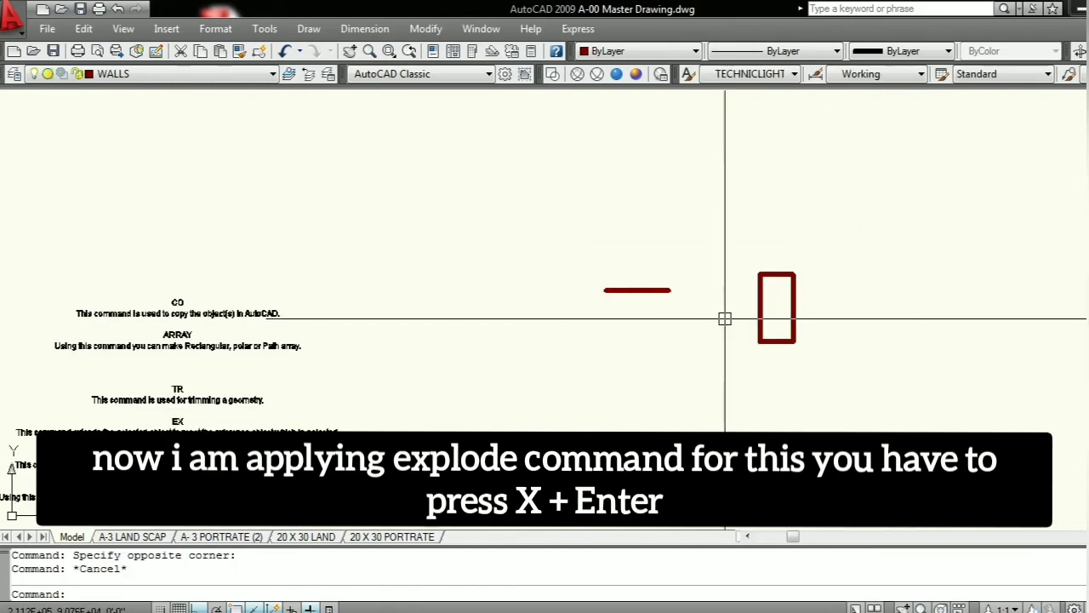
scroll(760, 312, "up", 8)
left_click(797, 306)
left_click(665, 338)
key("Return")
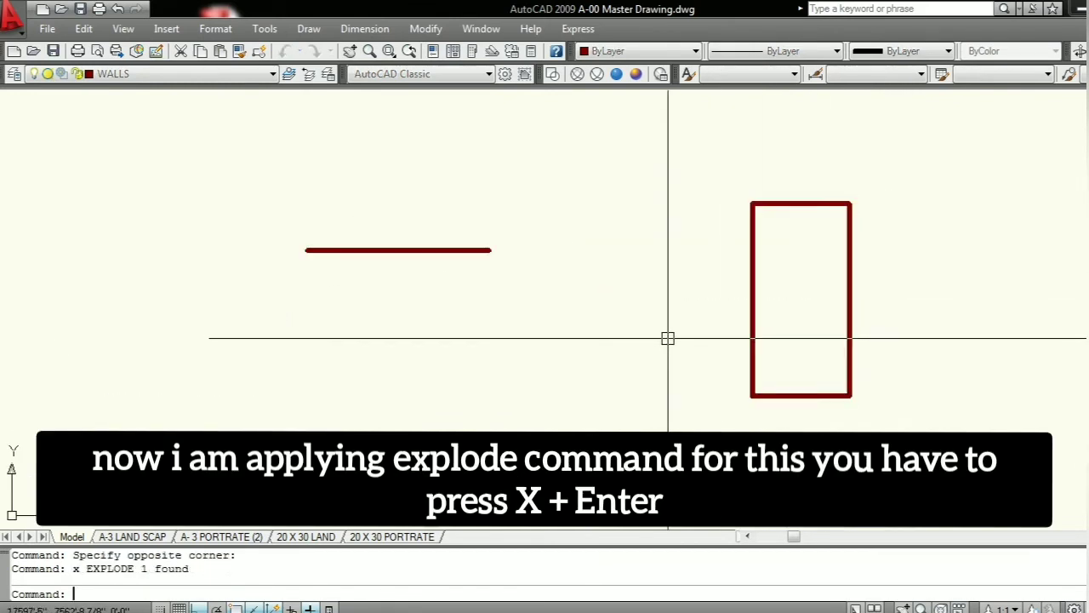
- Select the exploded rectangle's left side on its own, then its top and right sides, and clear the selection
left_click(770, 304)
left_click(716, 319)
key("Escape")
left_click(830, 166)
left_click(797, 232)
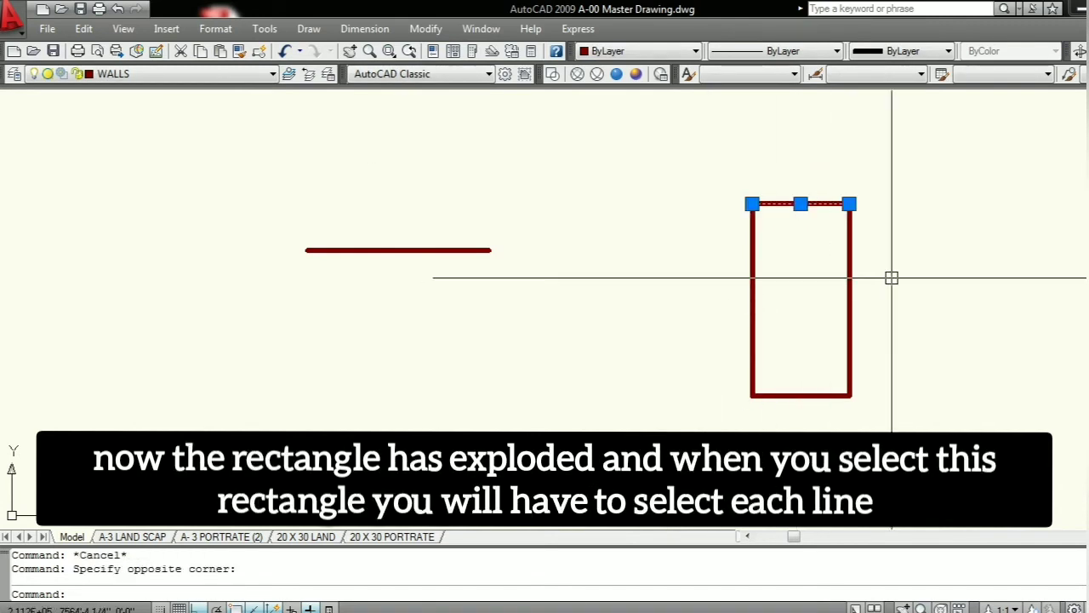
left_click(891, 277)
left_click(776, 306)
key("Escape")
- Select the four sides of the exploded rectangle one by one, starting with the bottom side
left_click(811, 360)
left_click(781, 441)
left_click(781, 442)
left_click(646, 337)
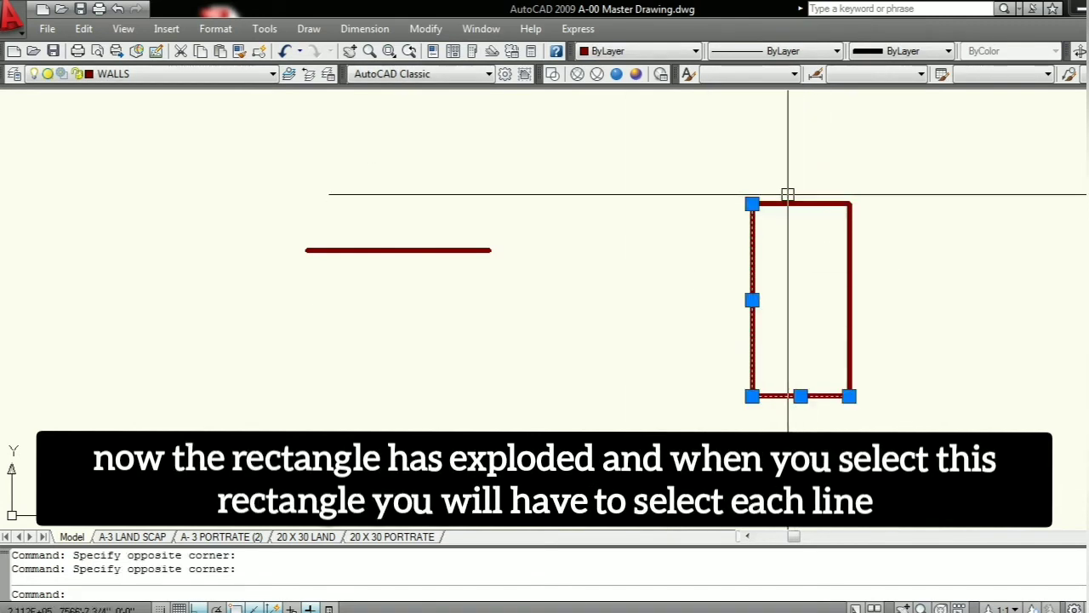
left_click(811, 177)
left_click(789, 226)
left_click(871, 272)
left_click(815, 294)
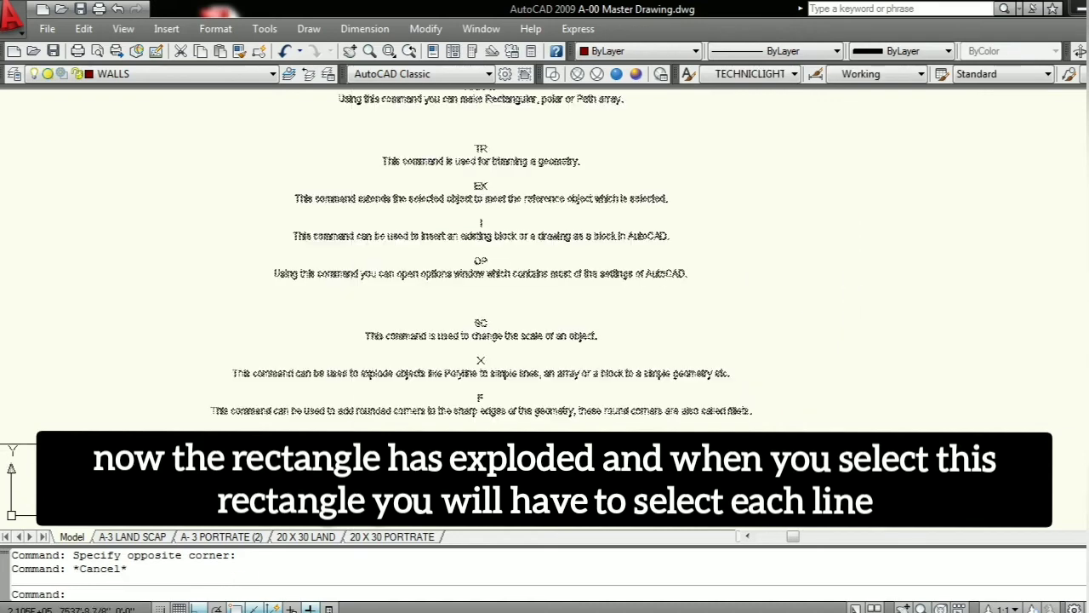
- Read the description of the F command and fillet the upper horizontal line with the left vertical line
scroll(451, 421, "up", 2)
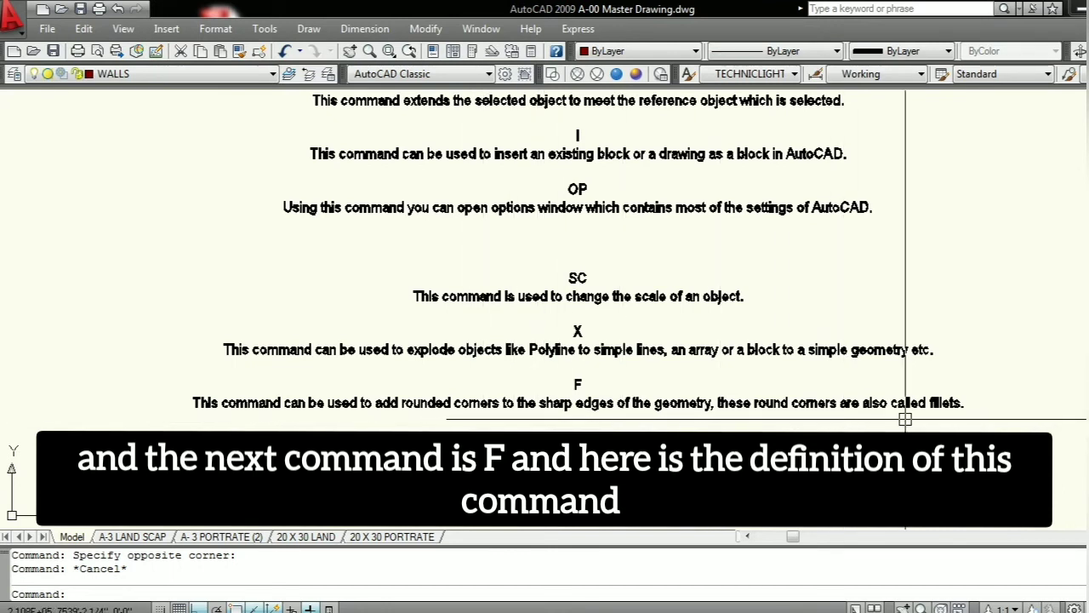
scroll(905, 418, "down", 5)
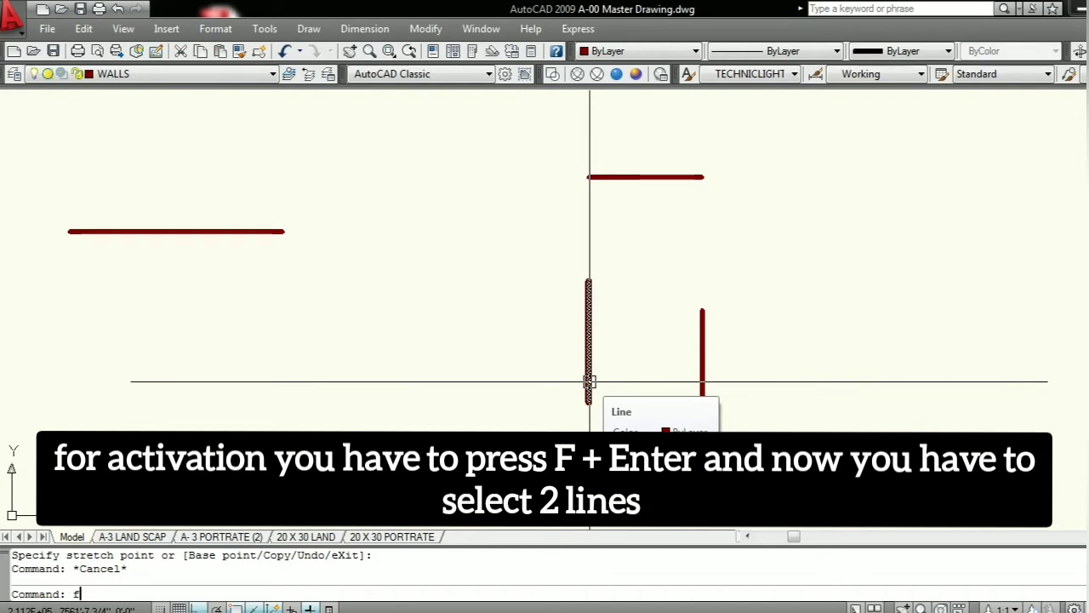
key("Return")
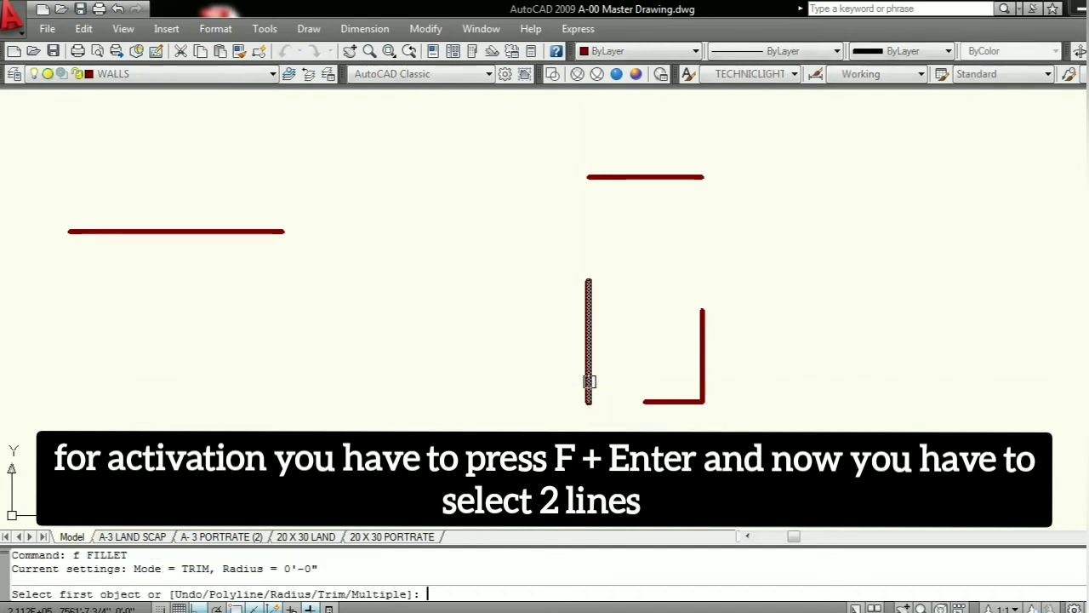
left_click(650, 176)
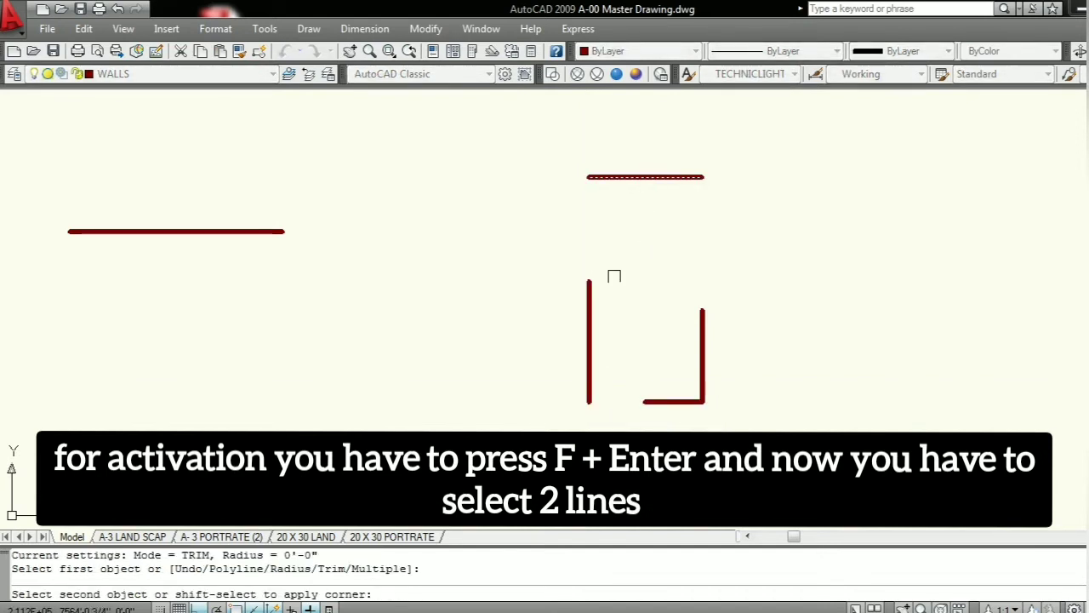
left_click(588, 287)
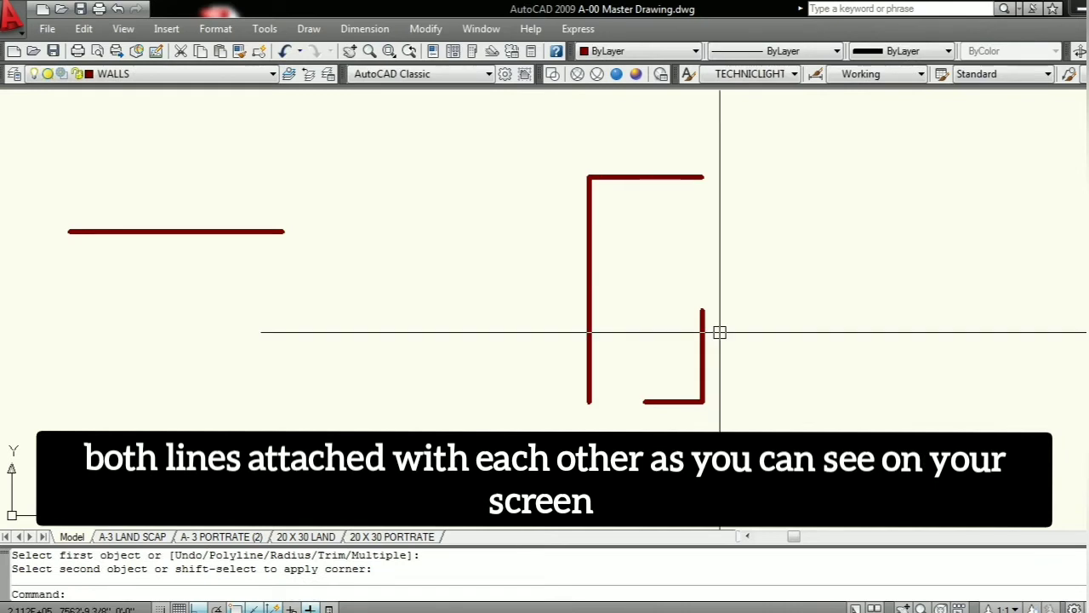
- Fillet the short bottom line with the left vertical line to close the lower-left corner
key("Return")
left_click(664, 406)
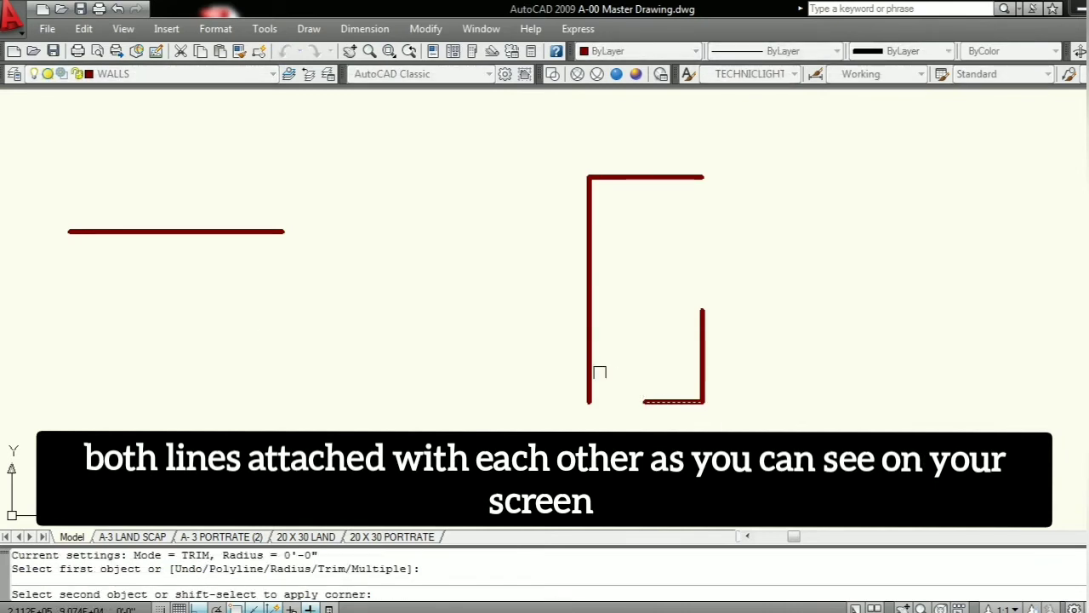
left_click(590, 369)
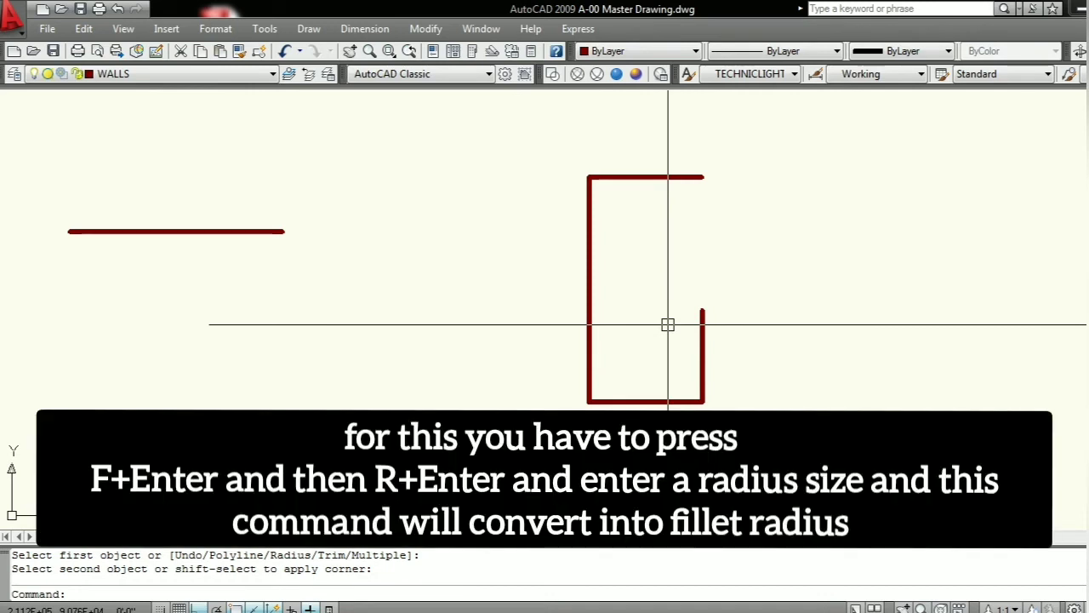
- Set the fillet radius to 12 and round the corner between the right vertical line and the top line
type("f")
key("Return")
type("r")
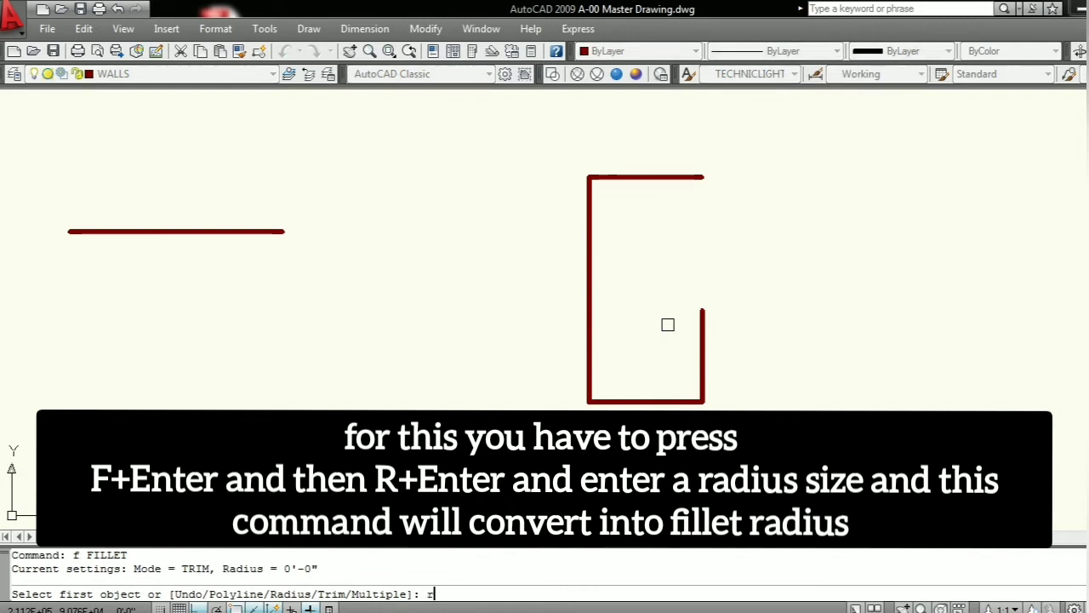
key("Return")
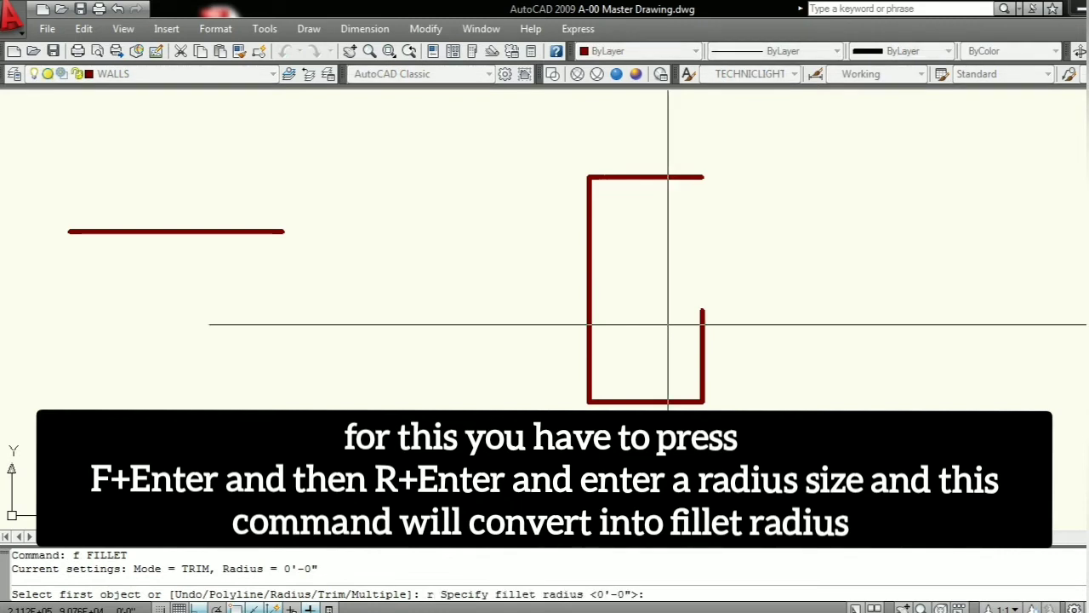
type("12")
key("Return")
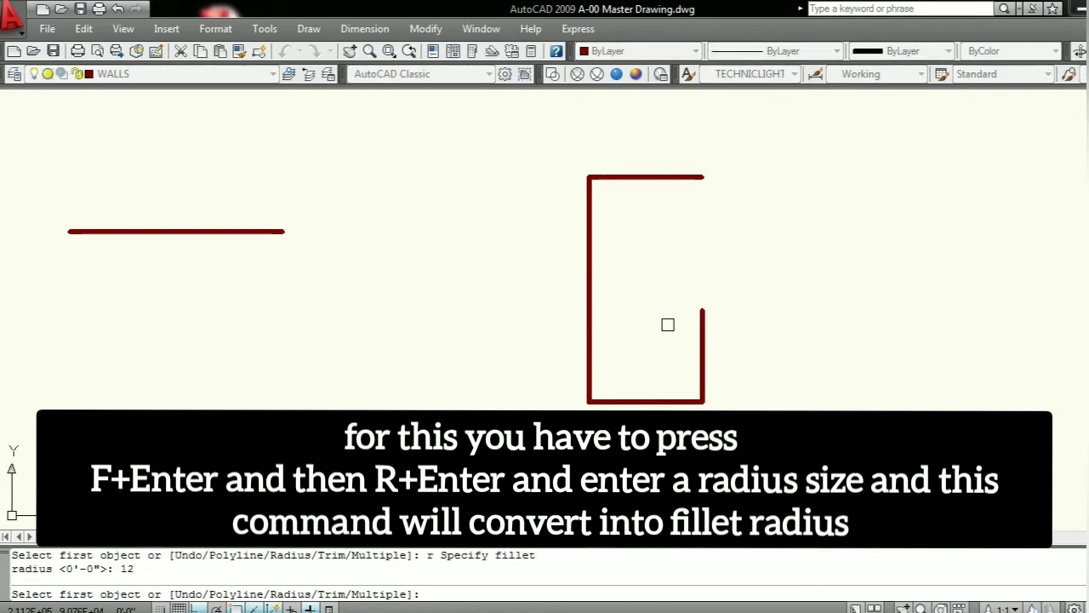
left_click(704, 315)
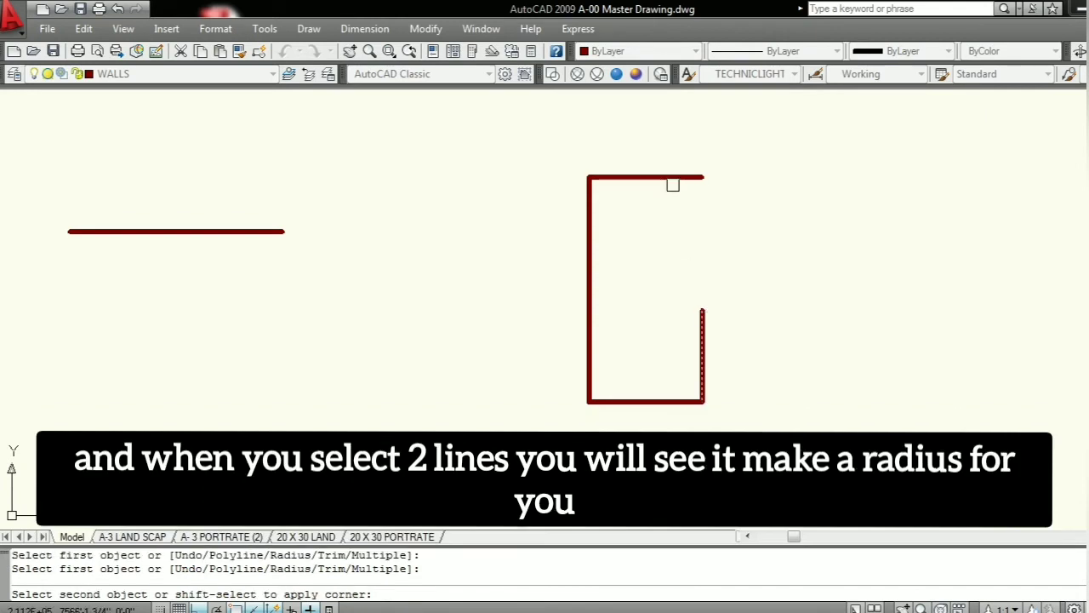
left_click(673, 178)
- Select the rounded upper-right corner to inspect its fillet arc, and clear the selection
scroll(694, 203, "up", 2)
left_click(705, 223)
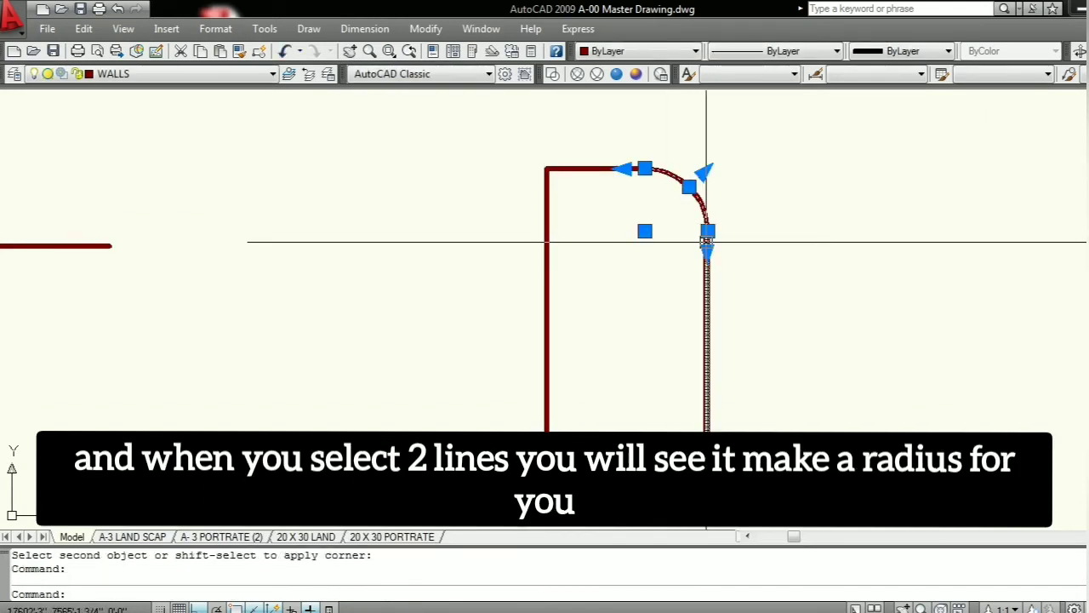
key("Escape")
key("Escape")
type("f")
key("Return")
key("Escape")
key("Escape")
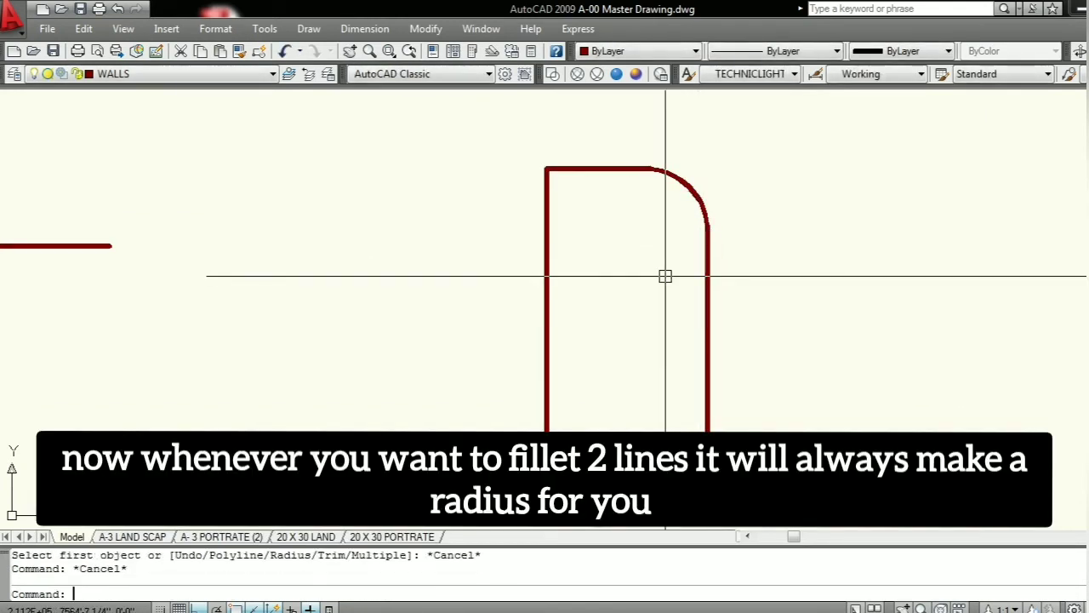
- Fillet the left vertical line with the bottom line using the current radius
type("f")
key("Return")
scroll(591, 379, "down", 1)
left_click(564, 379)
left_click(595, 434)
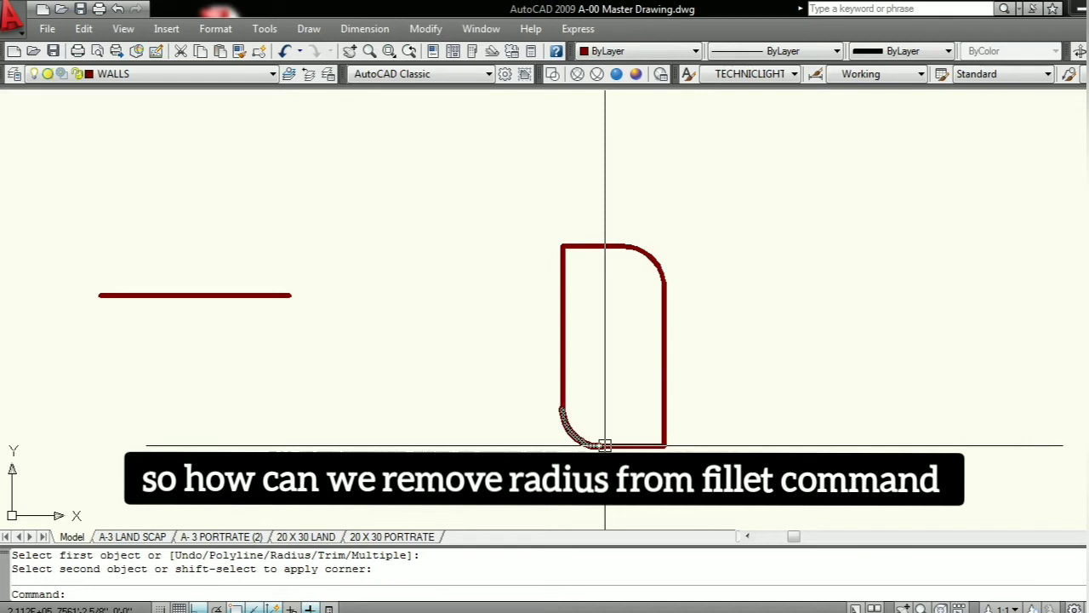
- Set the fillet radius to 0000 and fillet the bottom line with the left vertical line into a sharp corner
type("f")
key("Return")
type("r")
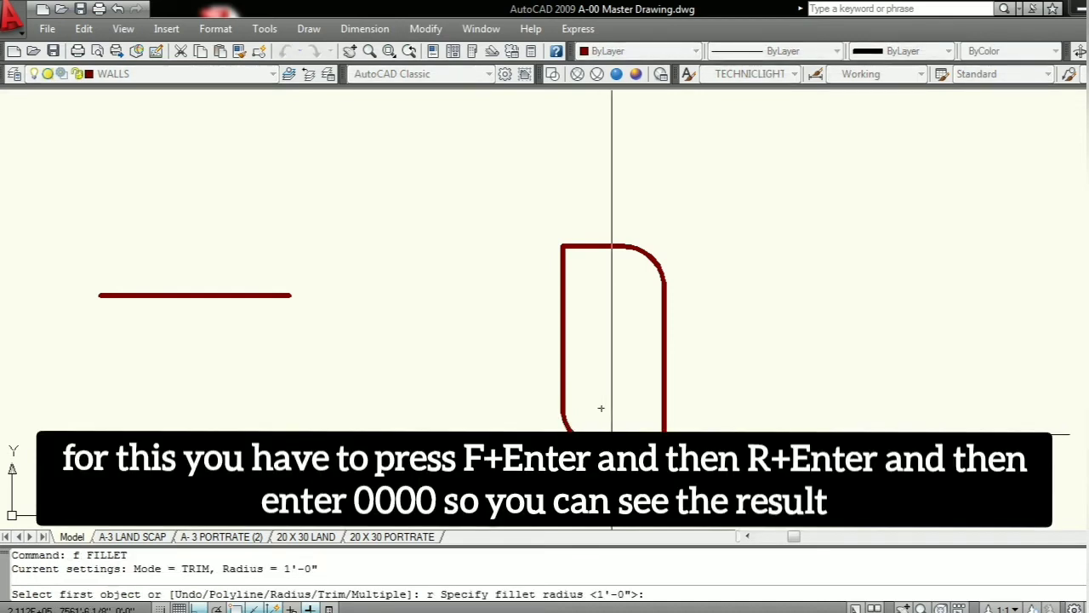
type("0000")
key("Return")
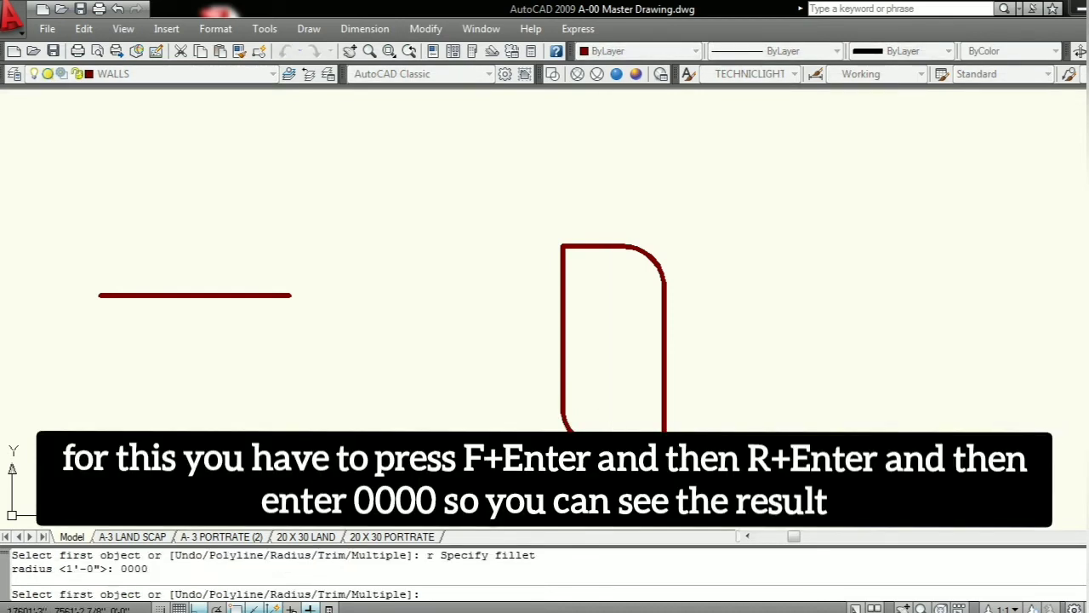
left_click(614, 451)
left_click(561, 368)
- Erase the leftover fillet arc at the shape's lower-left corner
left_click(584, 436)
type("e")
key("Return")
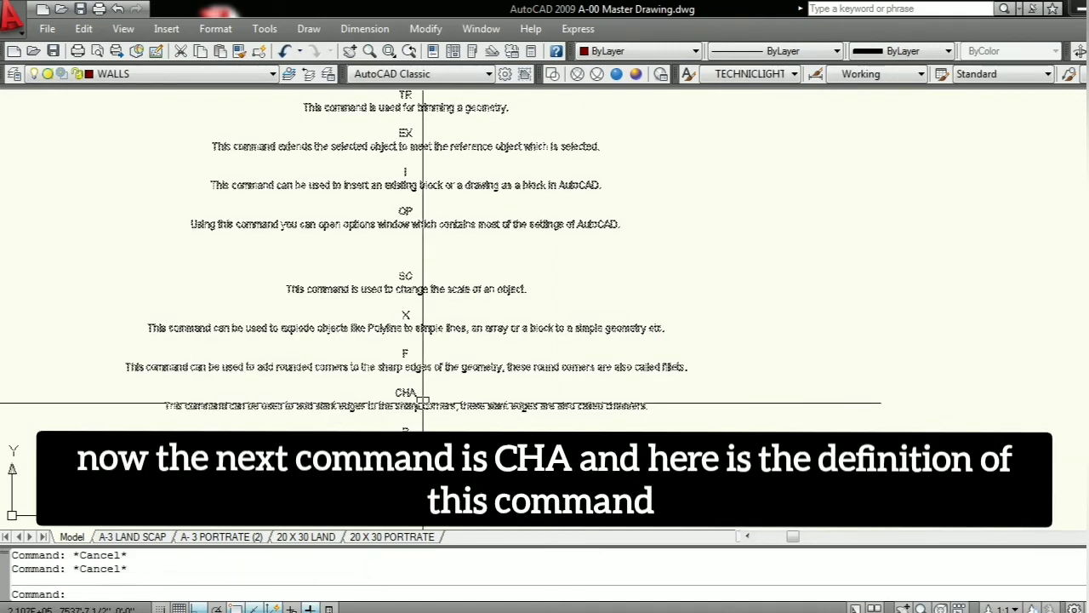
- Read the description of the CHA command and return to the red shape with the rounded corner
scroll(419, 393, "up", 3)
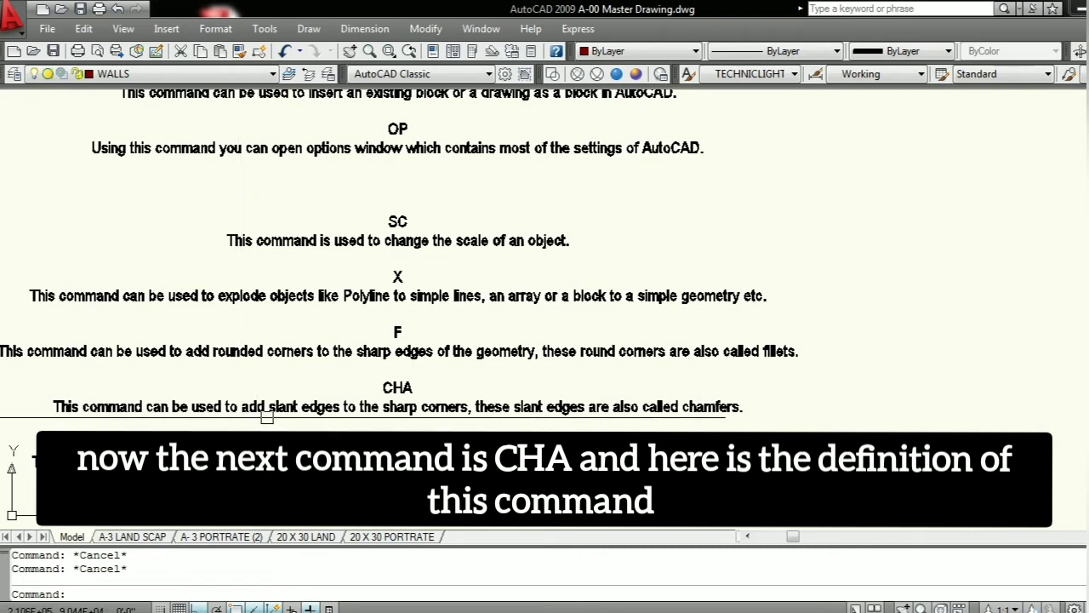
scroll(265, 417, "up", 3)
scroll(265, 417, "down", 2)
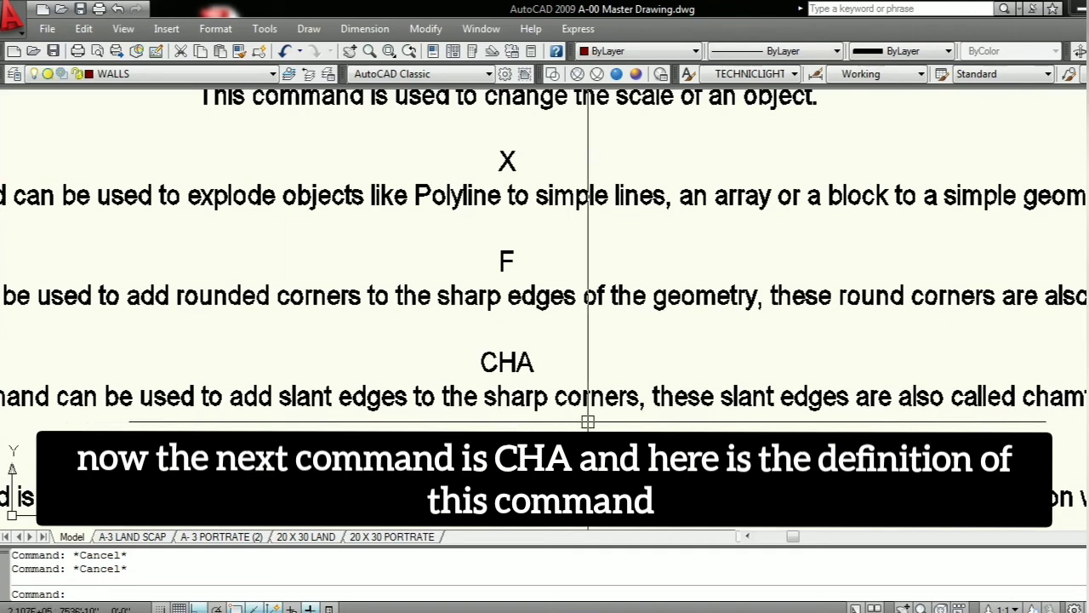
scroll(672, 423, "down", 2)
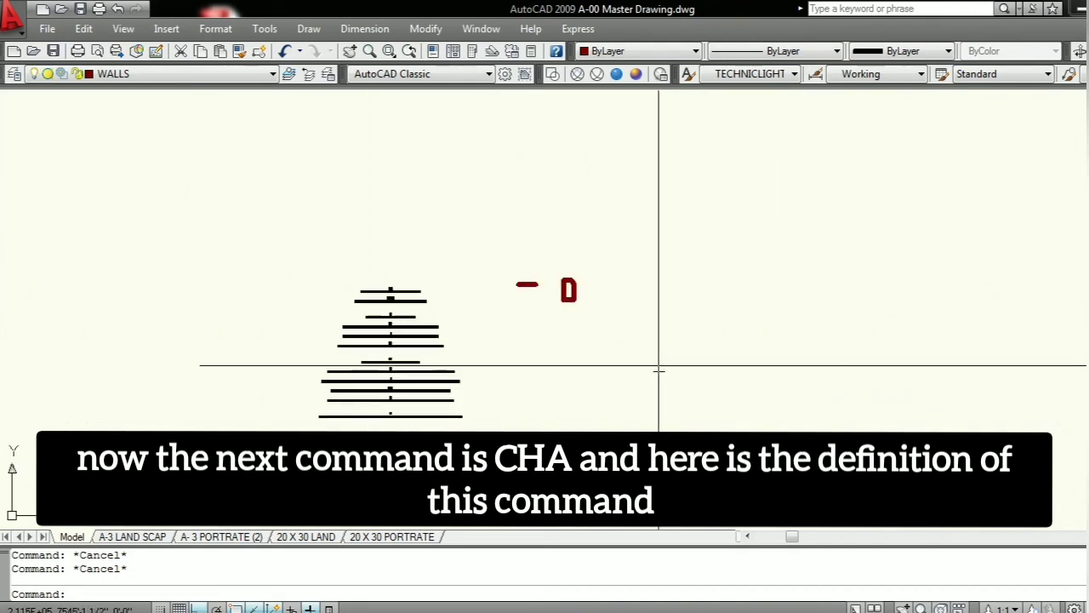
scroll(676, 324, "up", 4)
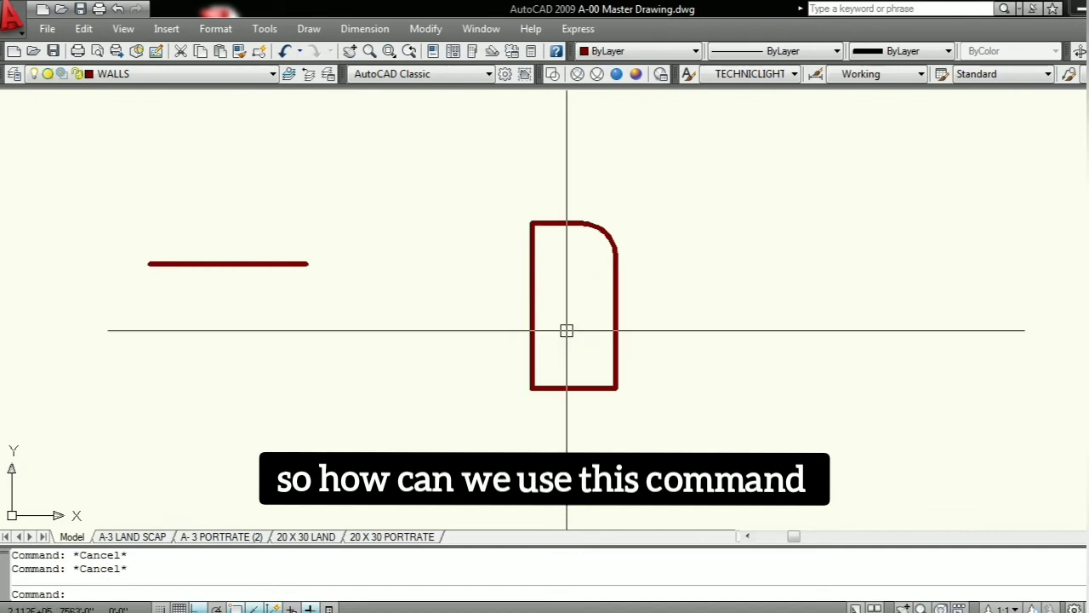
- Chamfer the corner between the left vertical line and the bottom line with both distances set to 12
type("cha")
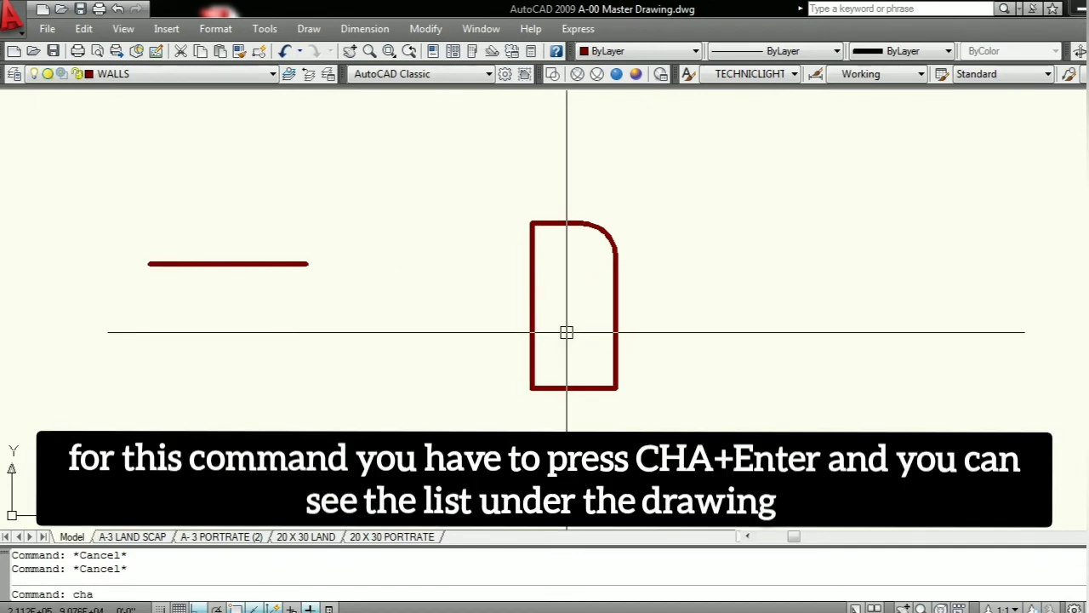
key("Return")
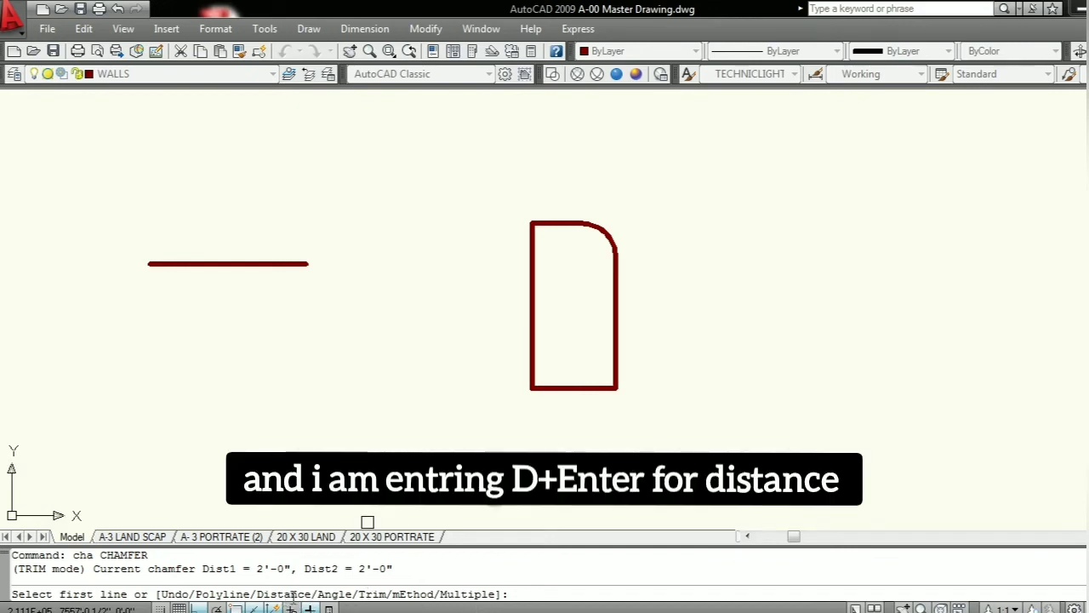
type("d")
key("Return")
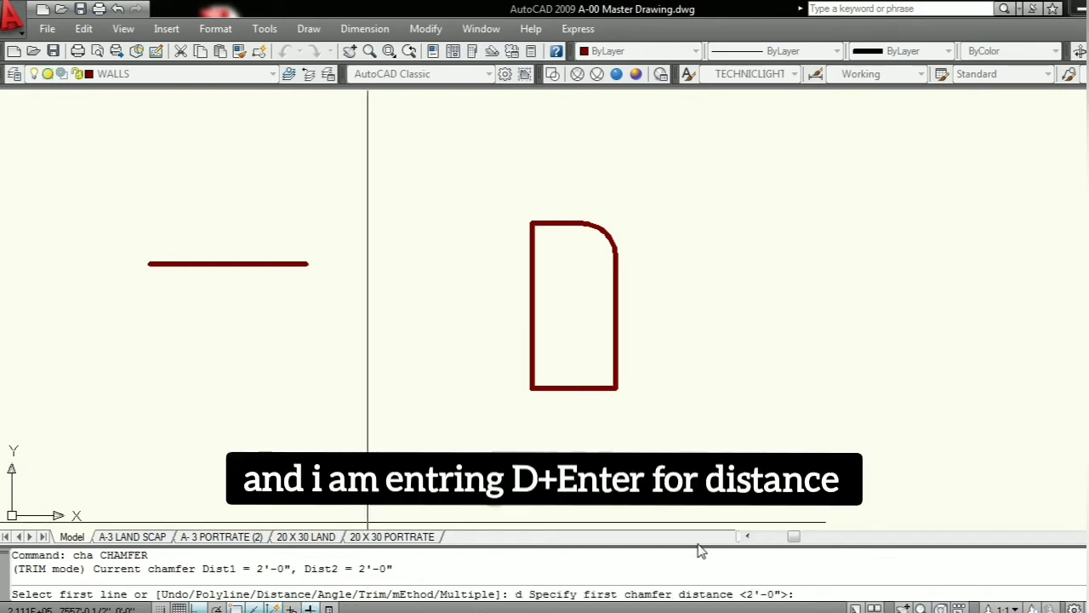
type("12")
key("Return")
scroll(530, 357, "up", 2)
key("Return")
left_click(530, 369)
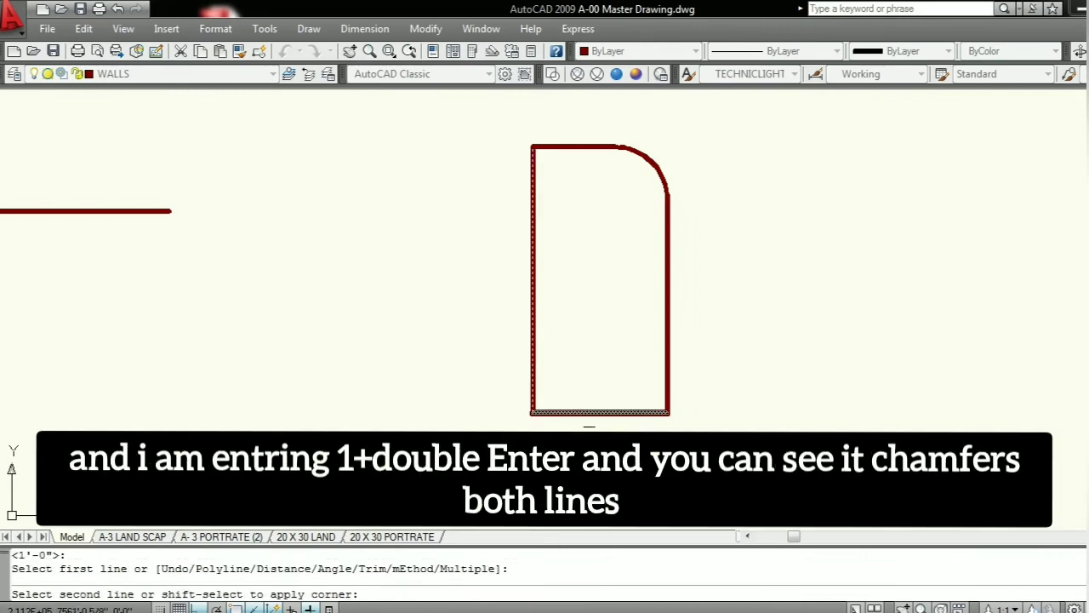
left_click(599, 409)
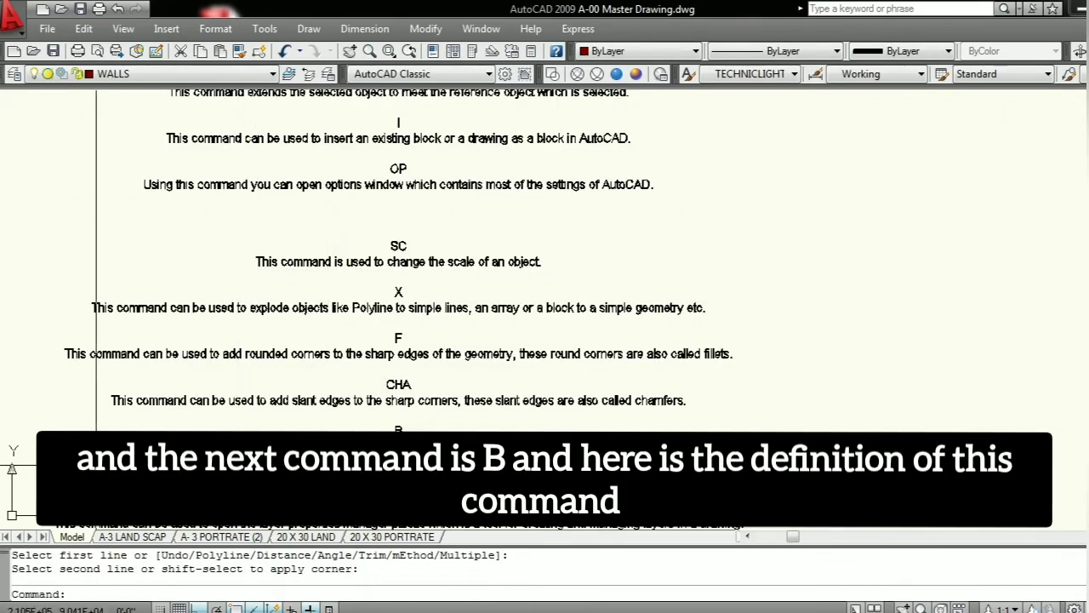
- Read the description of the B command and return to the red shape with the chamfered corner
scroll(242, 466, "up", 1)
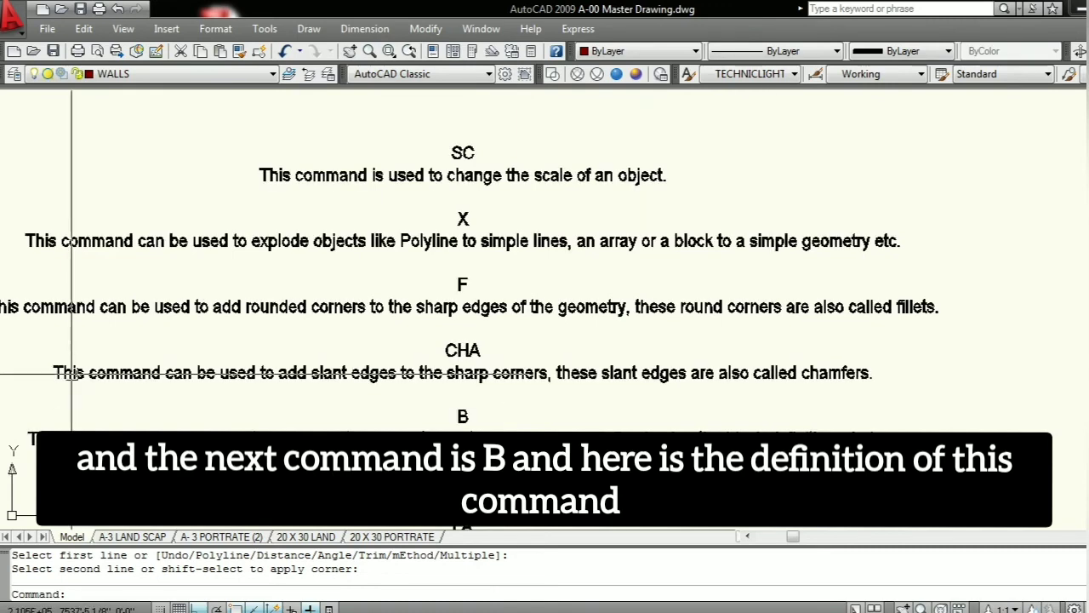
scroll(70, 372, "down", 4)
scroll(464, 200, "up", 5)
key("Escape")
key("Escape")
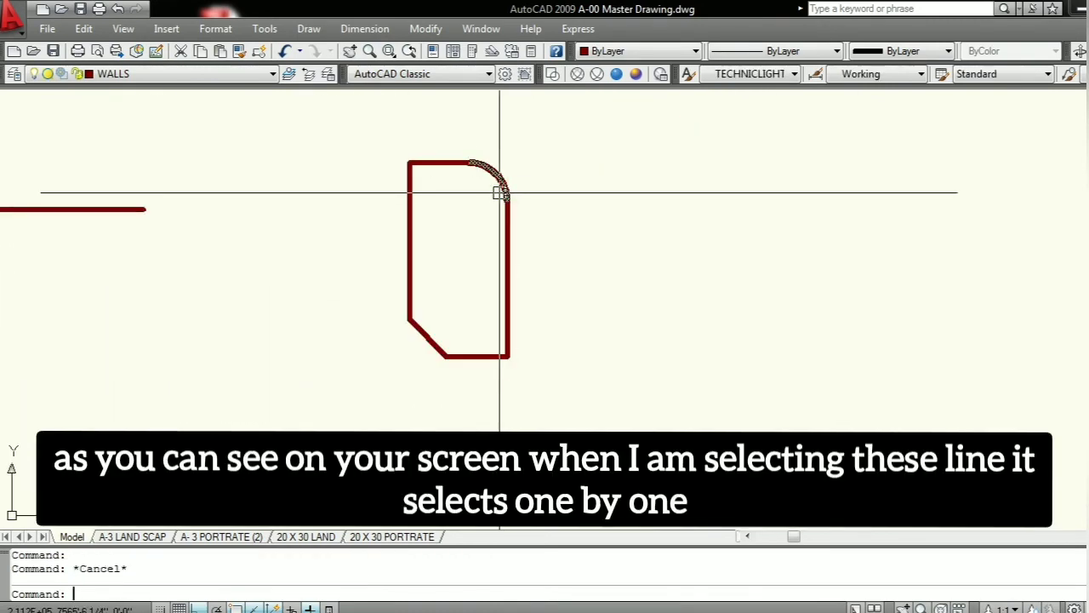
- Select the red shape's arc and lines one by one to check whether they are separate objects, and clear the selection
left_click(541, 237)
left_click(458, 250)
left_click(489, 182)
left_click(473, 157)
key("Escape")
left_click(492, 170)
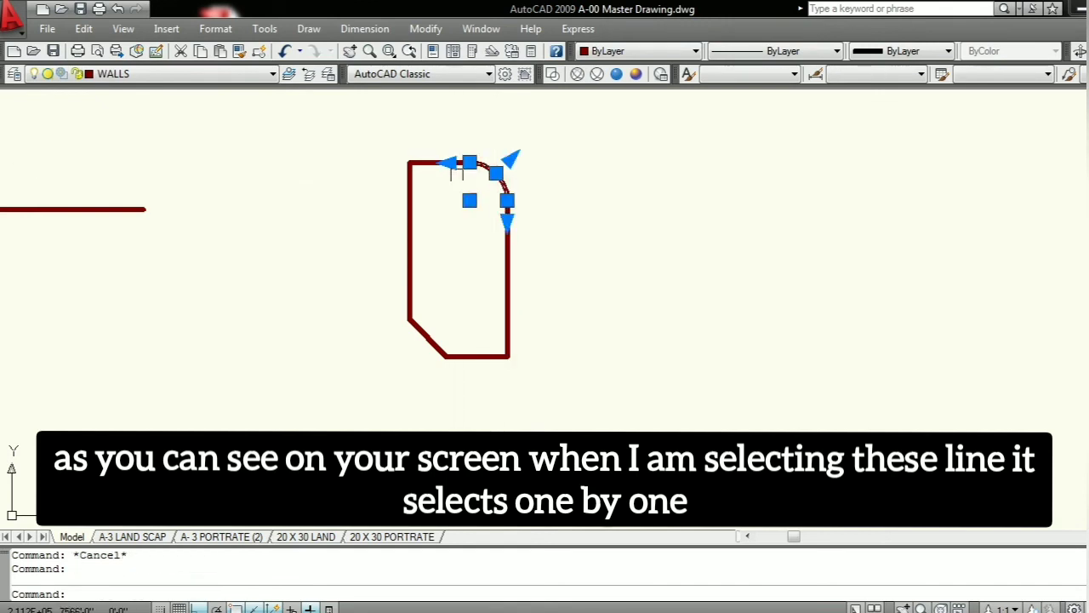
left_click(449, 163)
key("Escape")
left_click(447, 151)
left_click(427, 181)
left_click(438, 226)
left_click(374, 265)
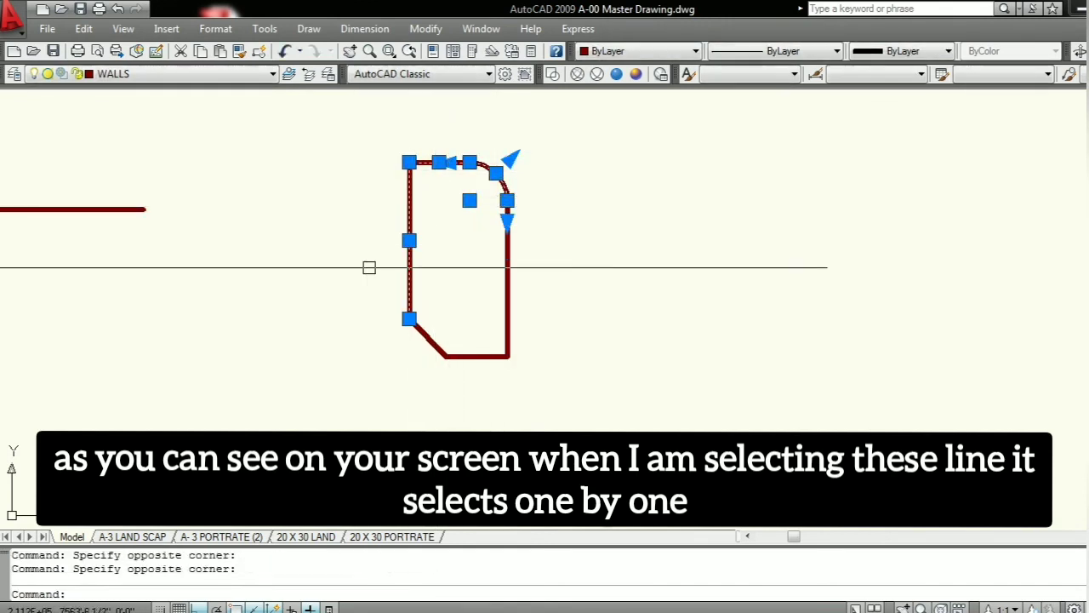
left_click(437, 309)
left_click(413, 343)
left_click(476, 355)
left_click(458, 420)
left_click(553, 299)
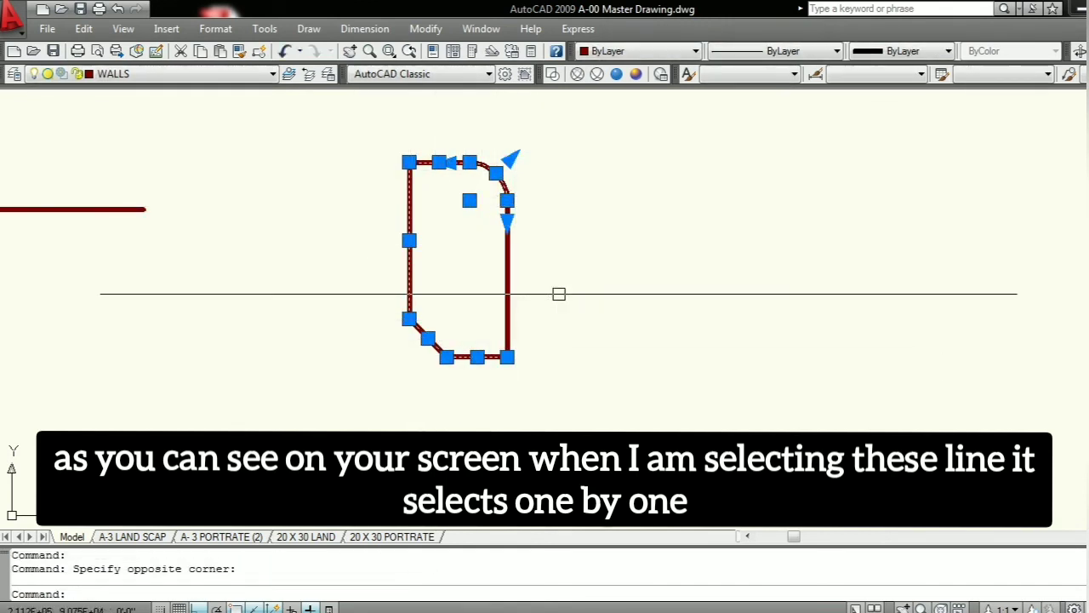
key("Escape")
key("Escape")
left_click(549, 145)
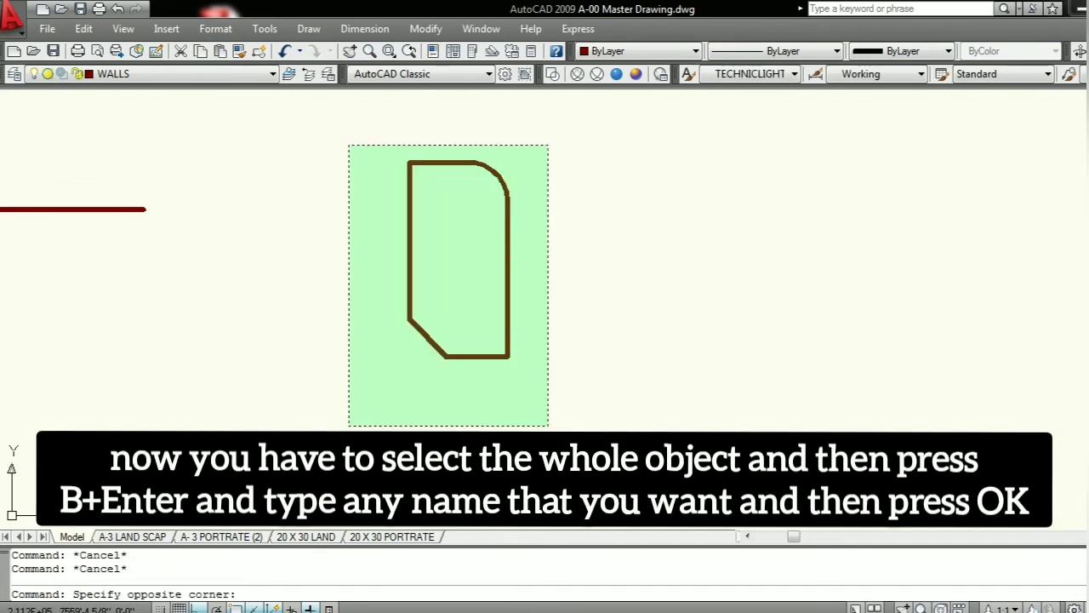
left_click(348, 428)
key("Escape")
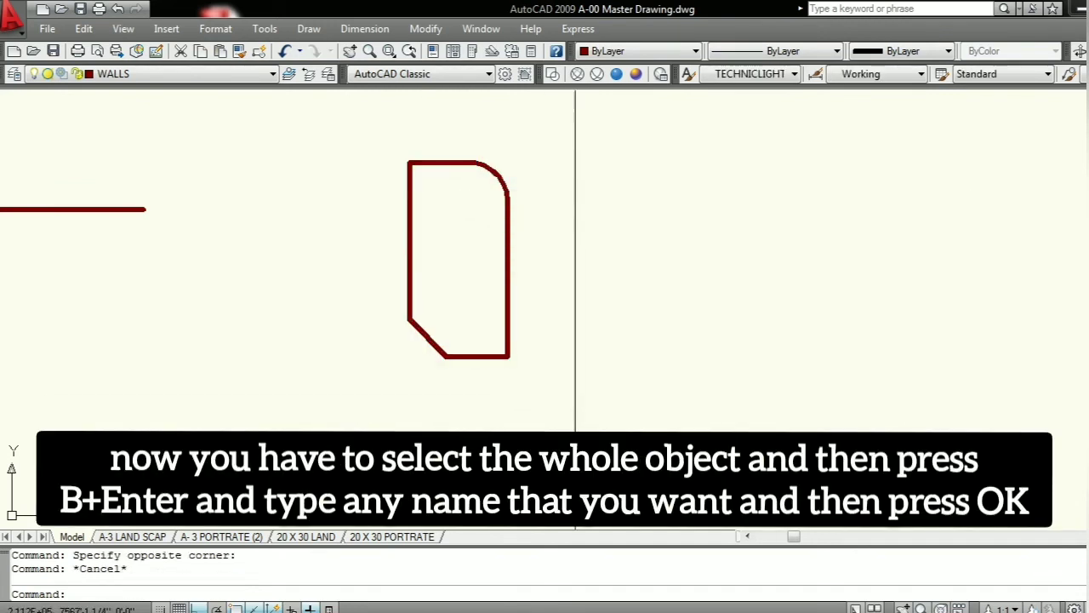
- Convert all the lines and the arc of the red shape into a block named qweeee
left_click(591, 122)
left_click(348, 404)
type("b")
key("Return")
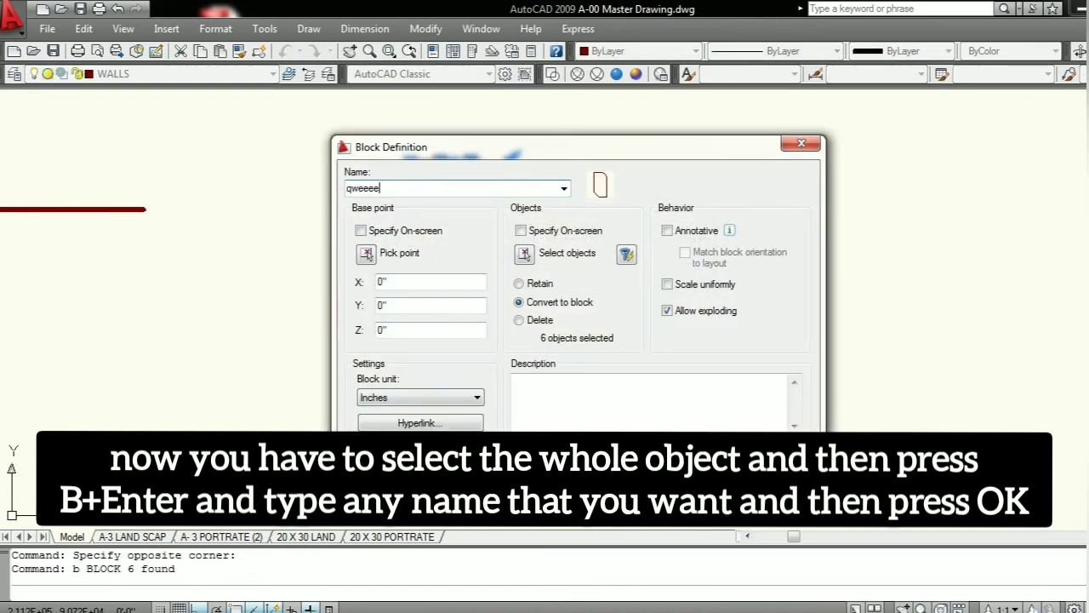
key("Return")
key("Escape")
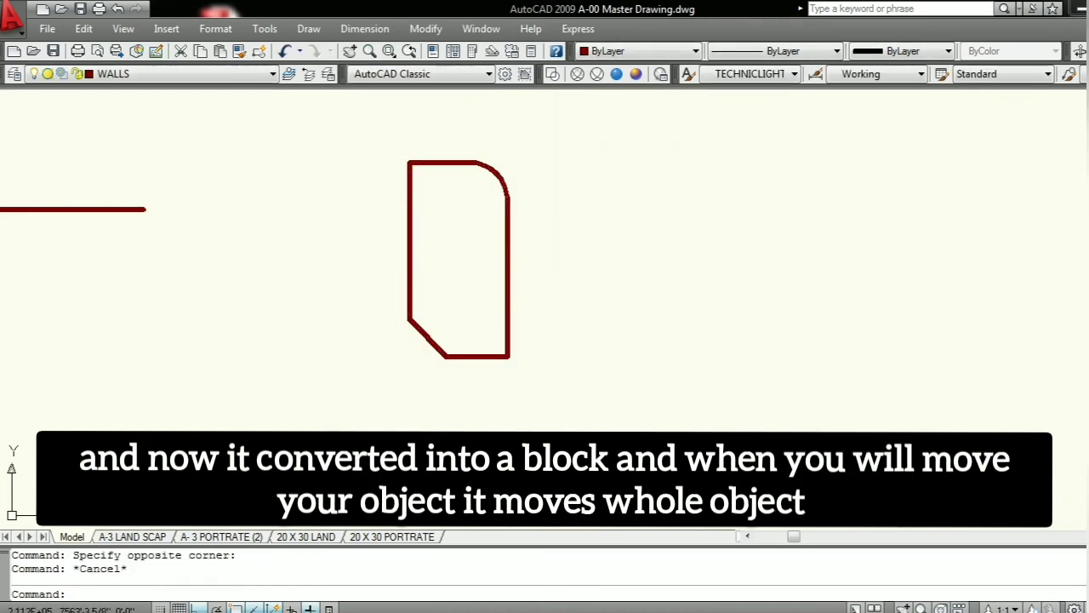
- Move the new block to the right, away from its original position
left_click(508, 280)
type("m")
key("Return")
left_click(484, 306)
left_click(632, 329)
key("Escape")
- Move the block a second time, farther to the right
left_click(695, 280)
left_click(633, 291)
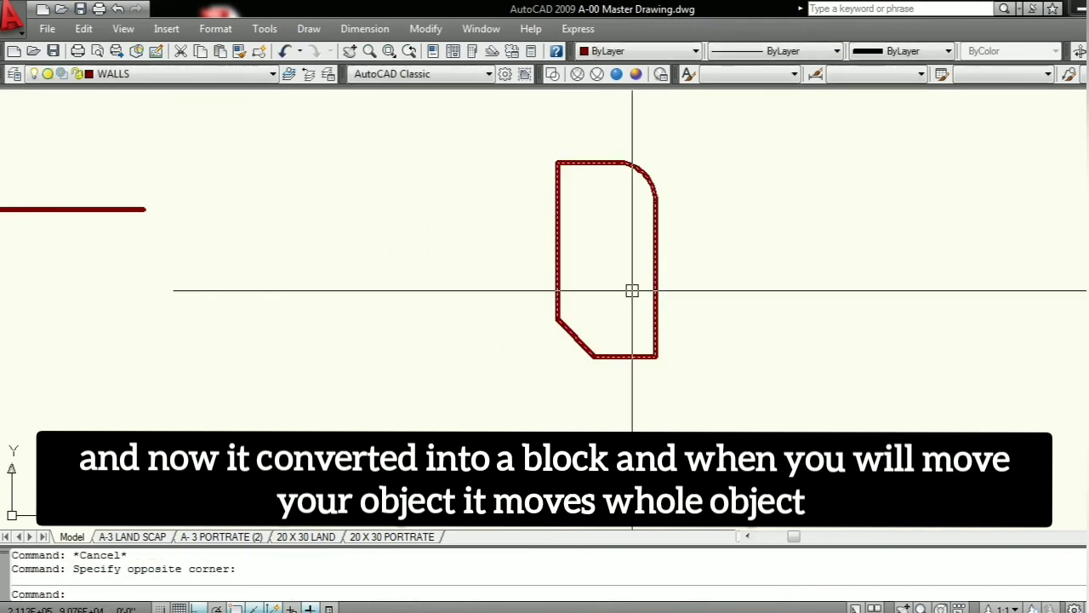
type("m")
key("Return")
left_click(631, 289)
left_click(805, 288)
- Move the block back left, close to where it was first created
left_click(868, 285)
left_click(738, 330)
key("Return")
left_click(815, 287)
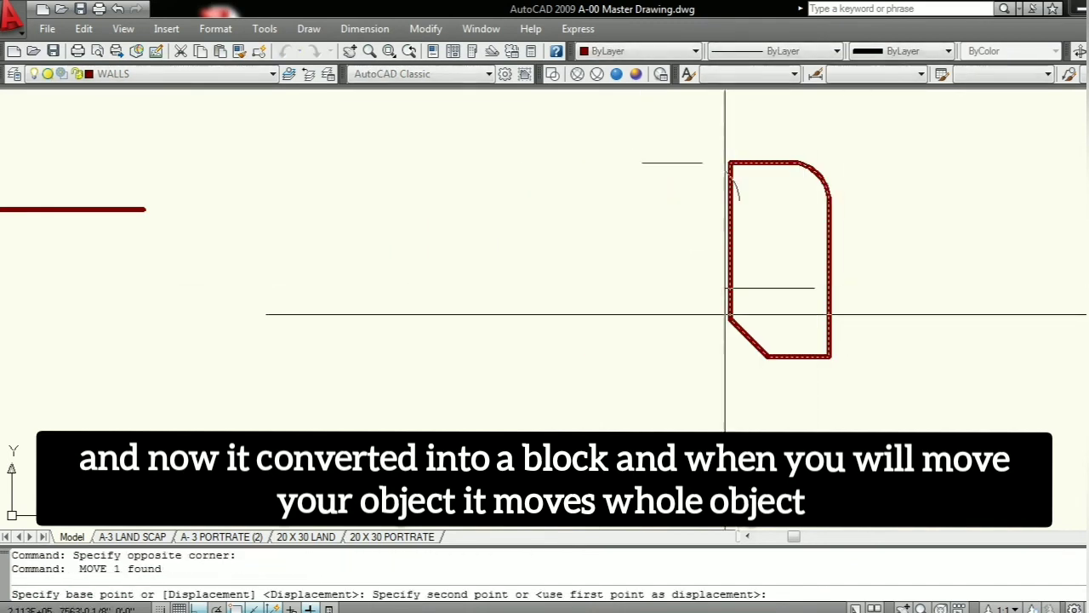
key("Escape")
key("Escape")
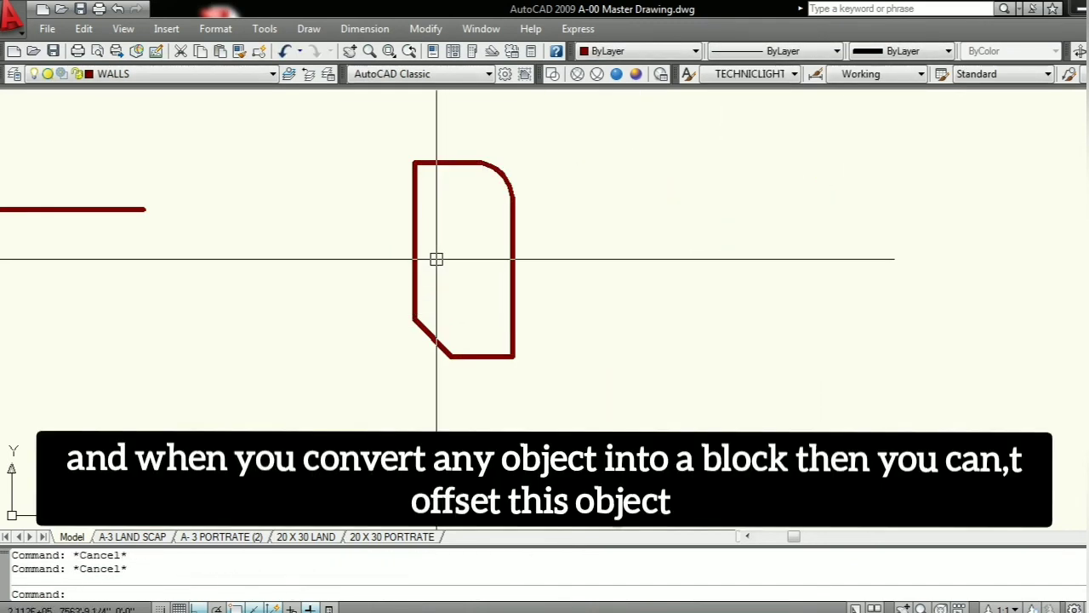
- Try to offset the block by a distance of 9 and undo the Offset command
type("o")
key("Return")
type("9")
key("Return")
left_click(513, 223)
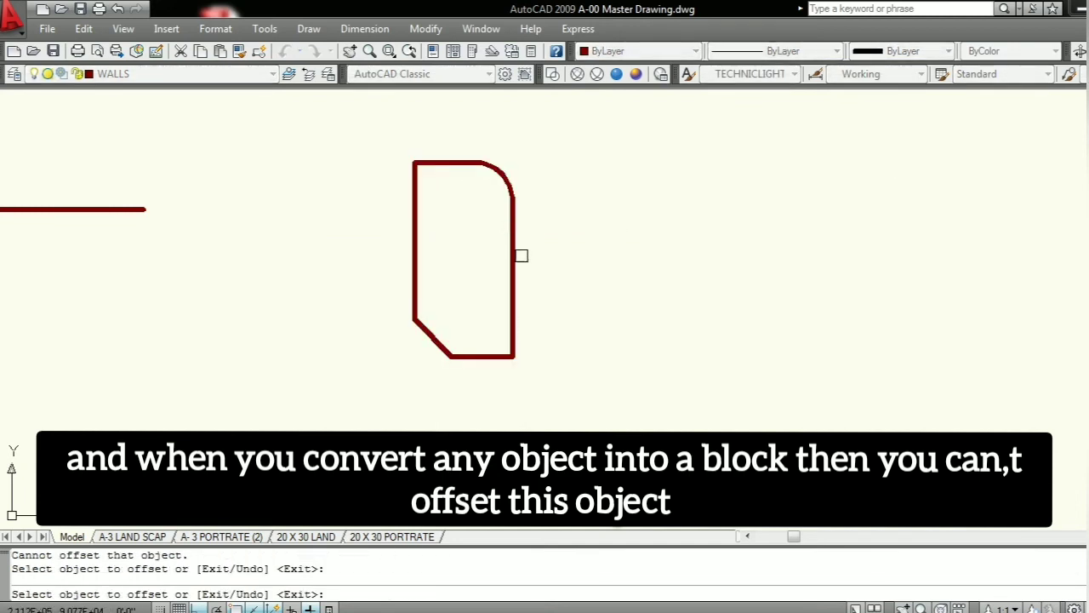
key("Escape")
key("ctrl+z")
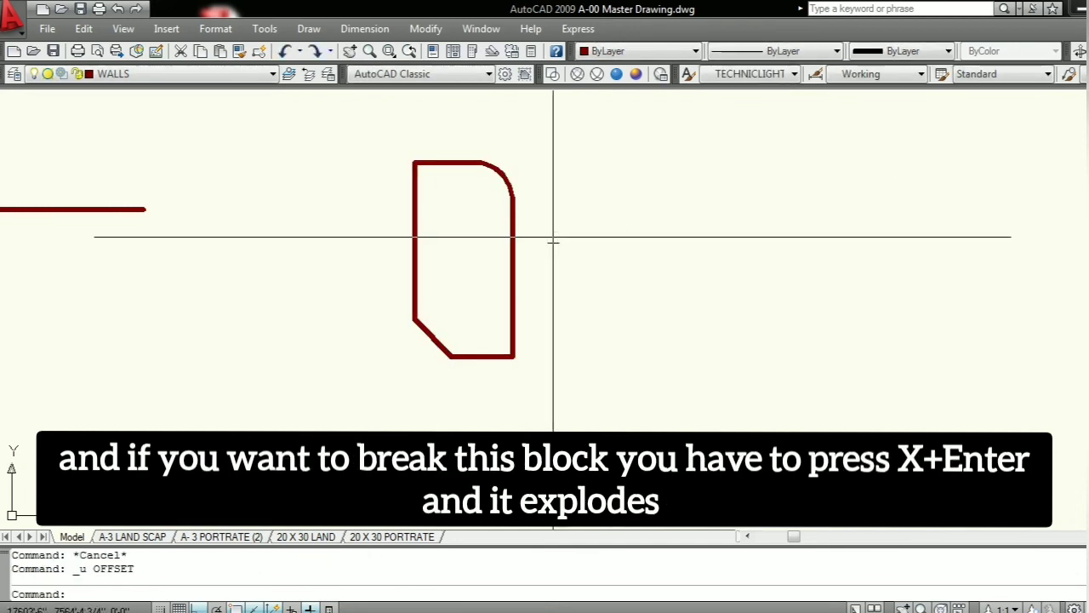
- Select the block with crossing windows to check whether it behaves as one object, clearing the selection each time
left_click(553, 237)
left_click(394, 275)
key("Escape")
left_click(567, 245)
left_click(442, 261)
key("Escape")
- Explode the block into separate objects and test by selecting only its right vertical line
left_click(555, 241)
left_click(435, 261)
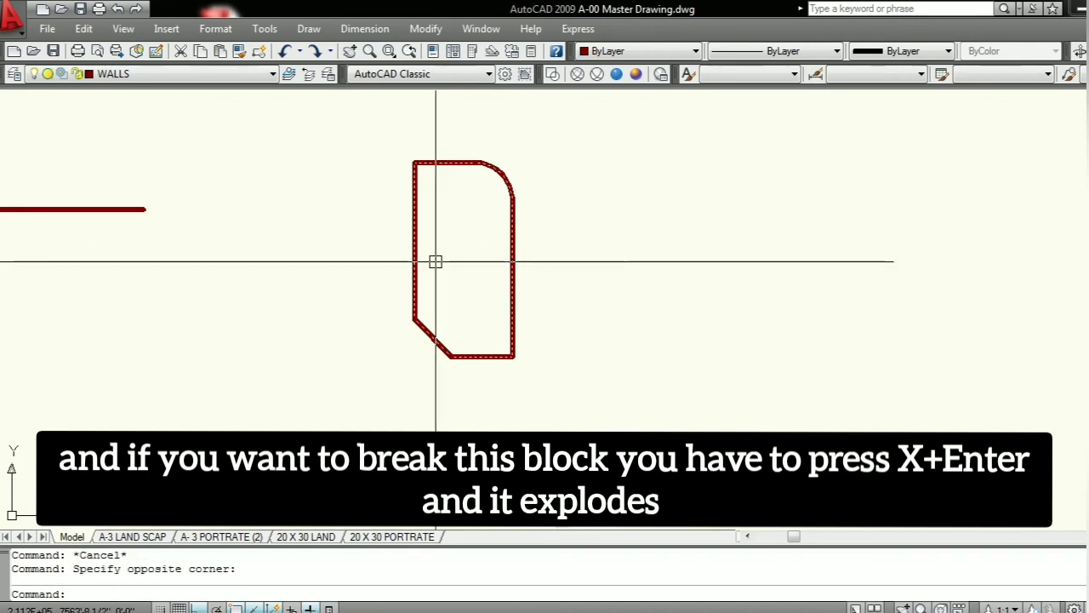
type("x")
key("Return")
left_click(518, 244)
left_click(449, 252)
key("Escape")
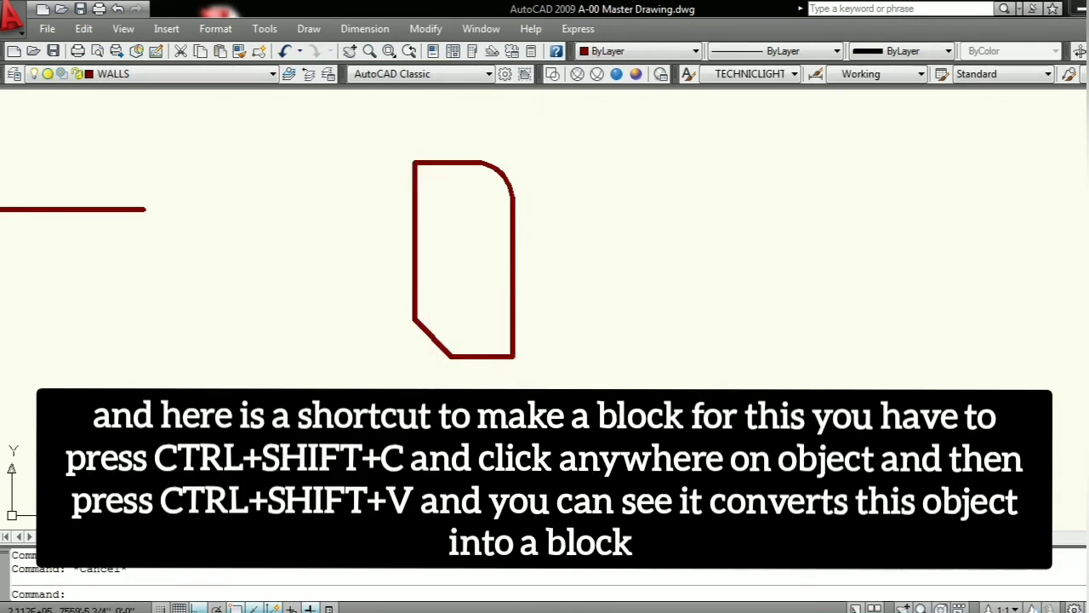
- Copy the whole exploded shape with a base point on its left line, paste it as a block to the right, and select the pasted block
left_click(559, 387)
left_click(346, 139)
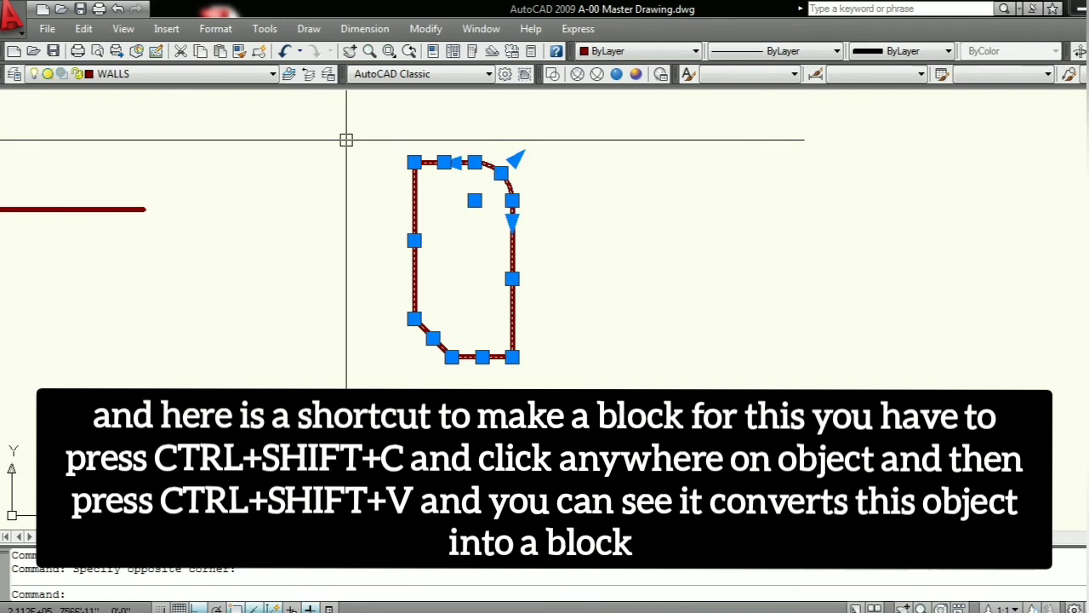
key("ctrl+shift+c")
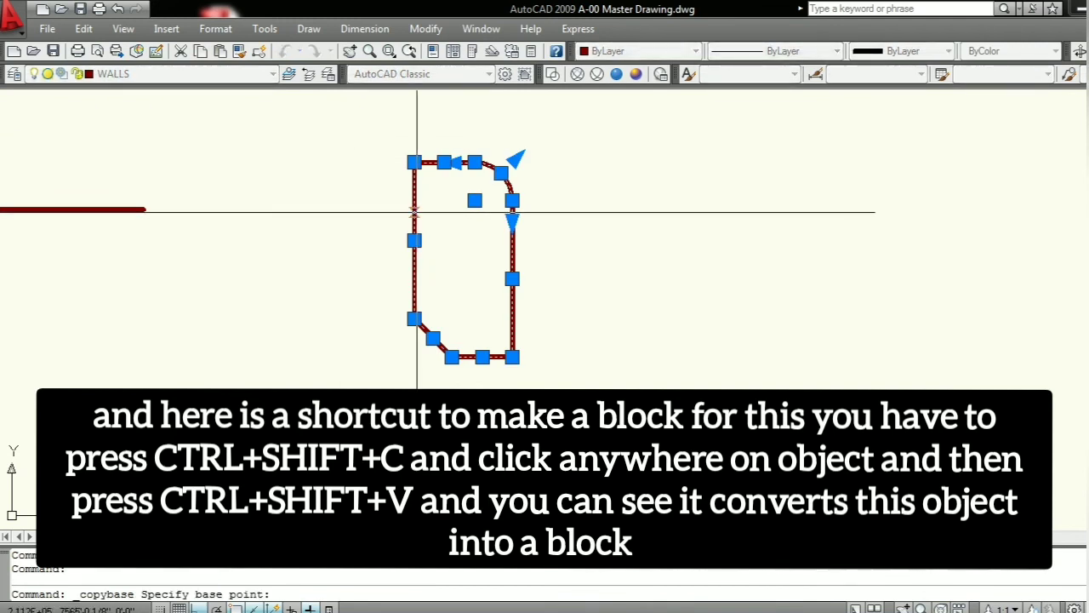
left_click(415, 212)
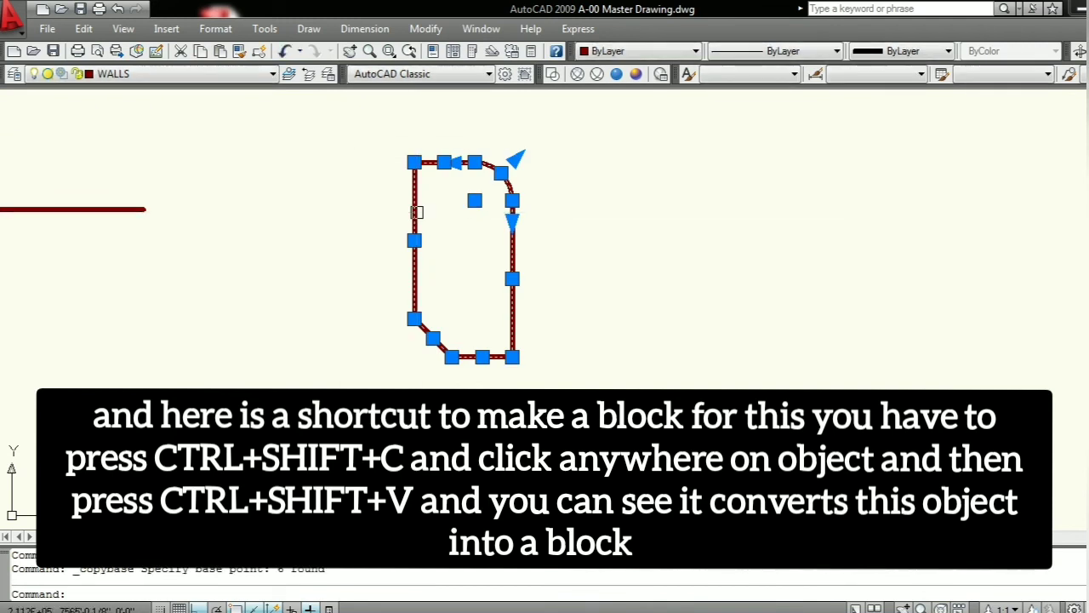
key("ctrl+shift+v")
left_click(697, 242)
left_click(741, 245)
left_click(577, 282)
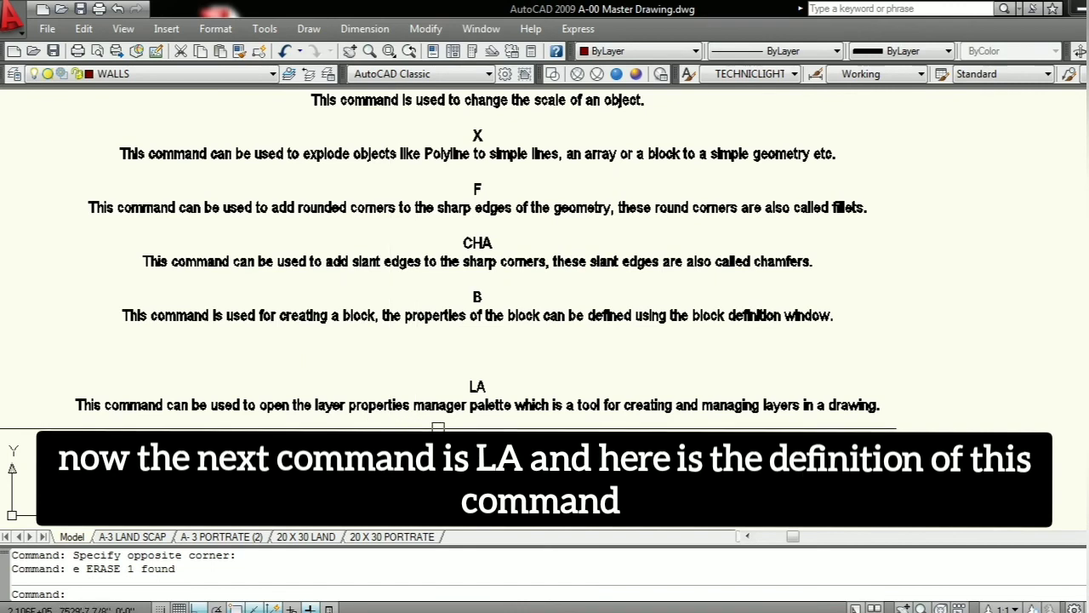
- Read the description of the LA command and return to the red shape and line
scroll(509, 427, "up", 3)
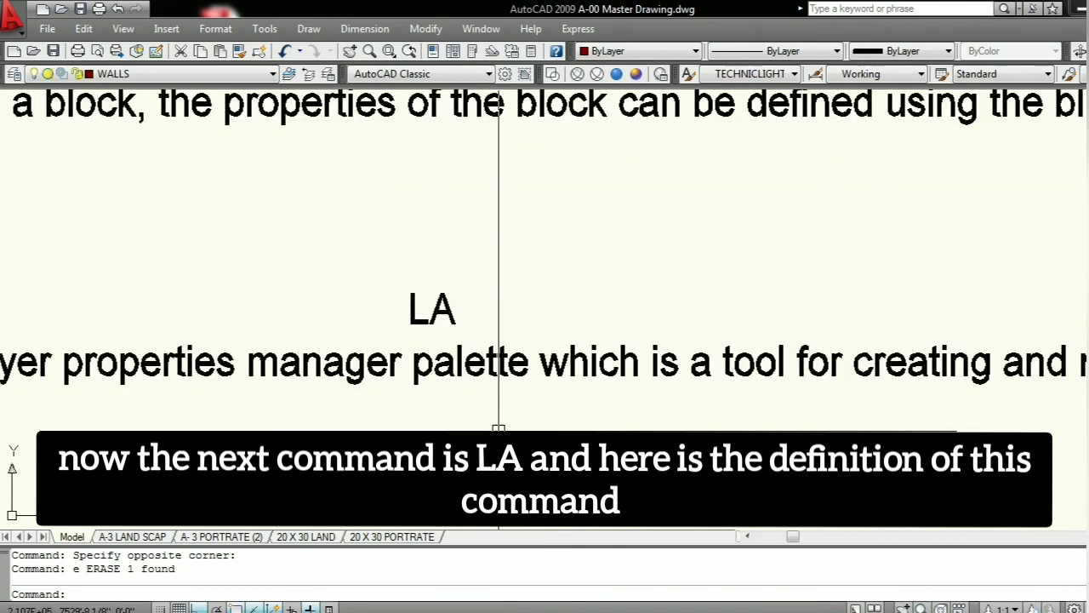
scroll(462, 427, "down", 3)
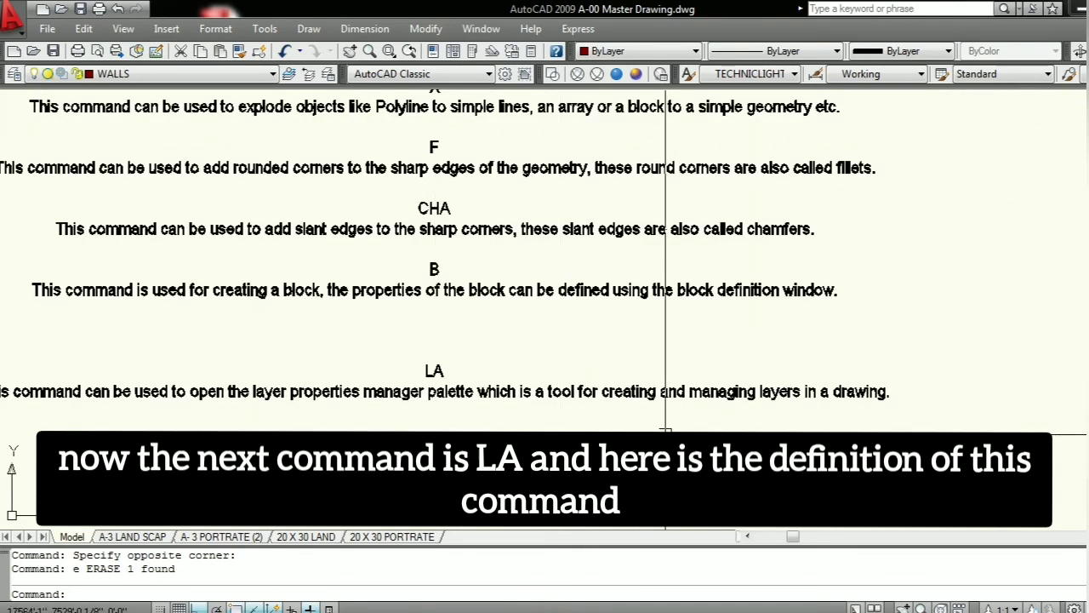
scroll(389, 407, "down", 5)
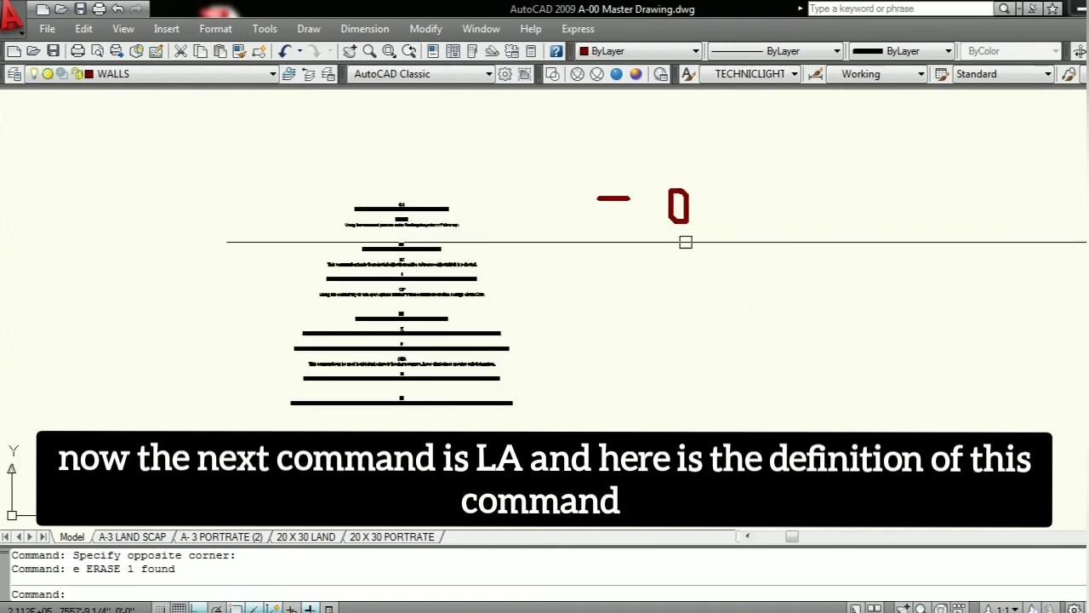
key("Escape")
scroll(672, 236, "up", 5)
- Open the layer properties manager and review the colors, linetypes and lineweights in the layer list
type("la")
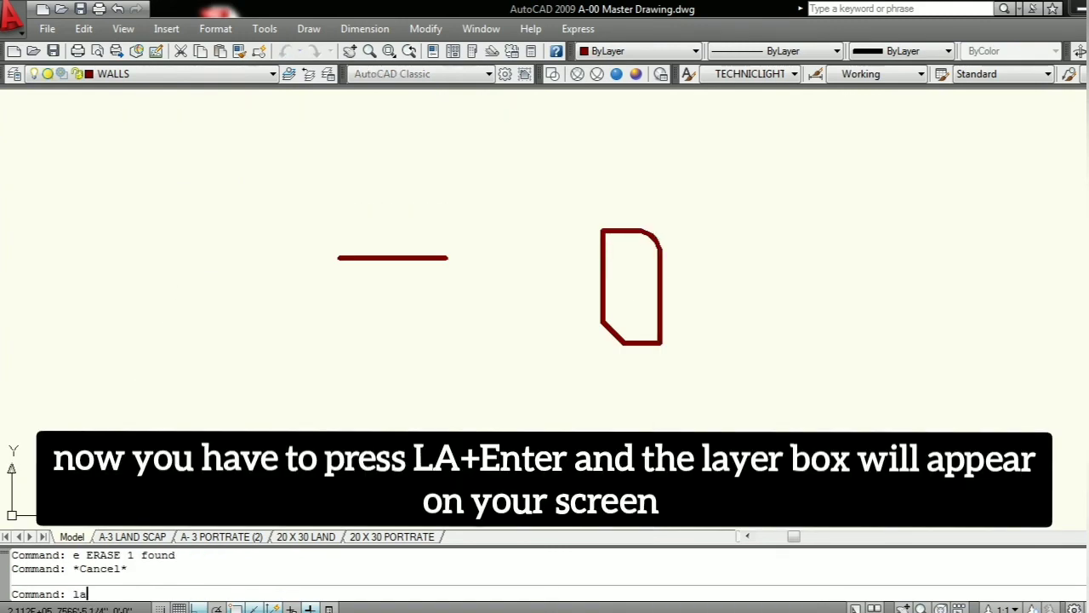
key("Return")
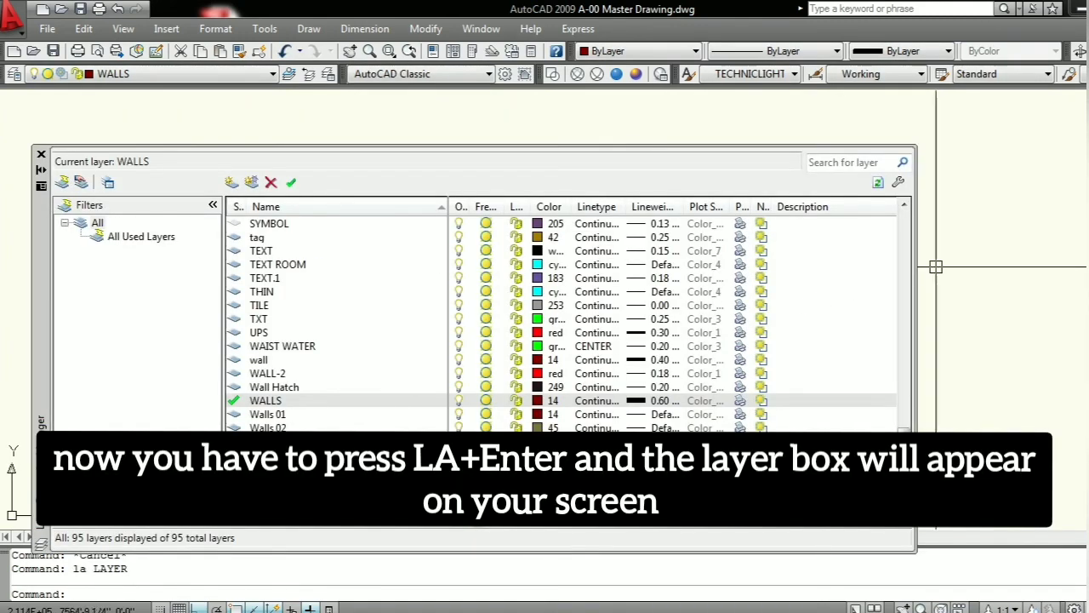
left_click_drag(917, 394, 917, 265)
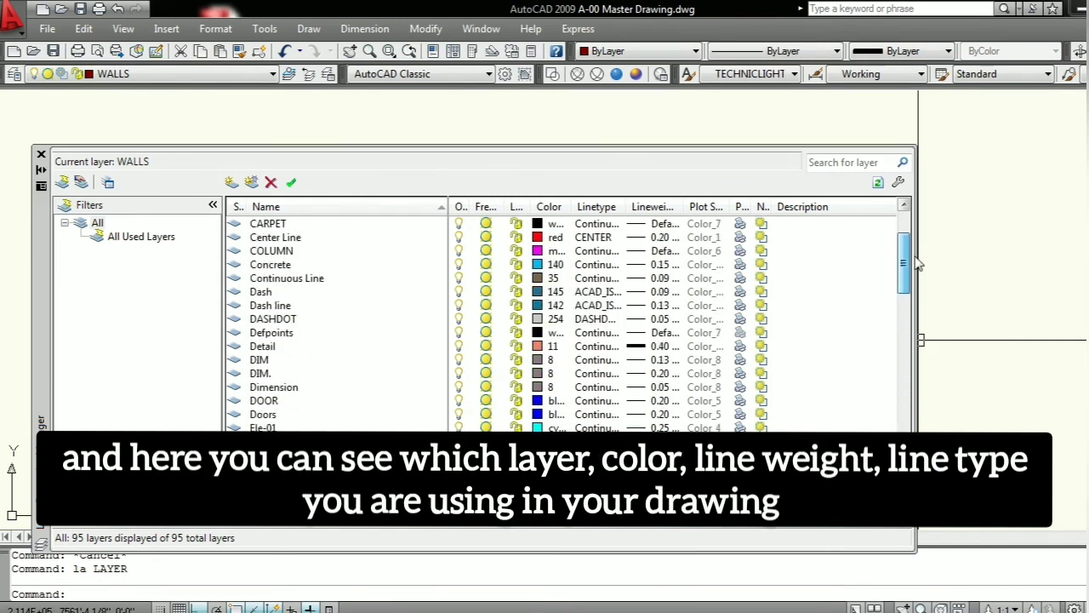